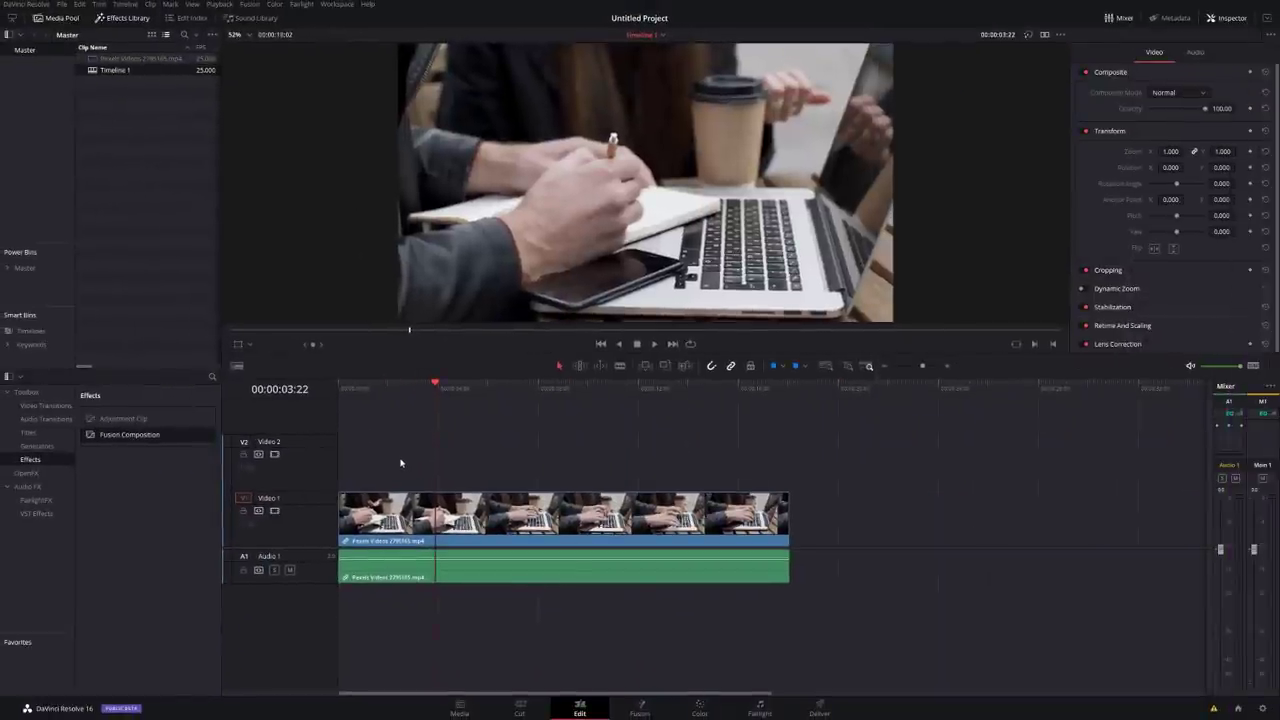
# Step: Place a Fusion Composition on Video 2 above the start of the laptop clip and trim it to end at 00:00:04:00
pyautogui.moveTo(388, 445); pyautogui.dragTo(394, 486)
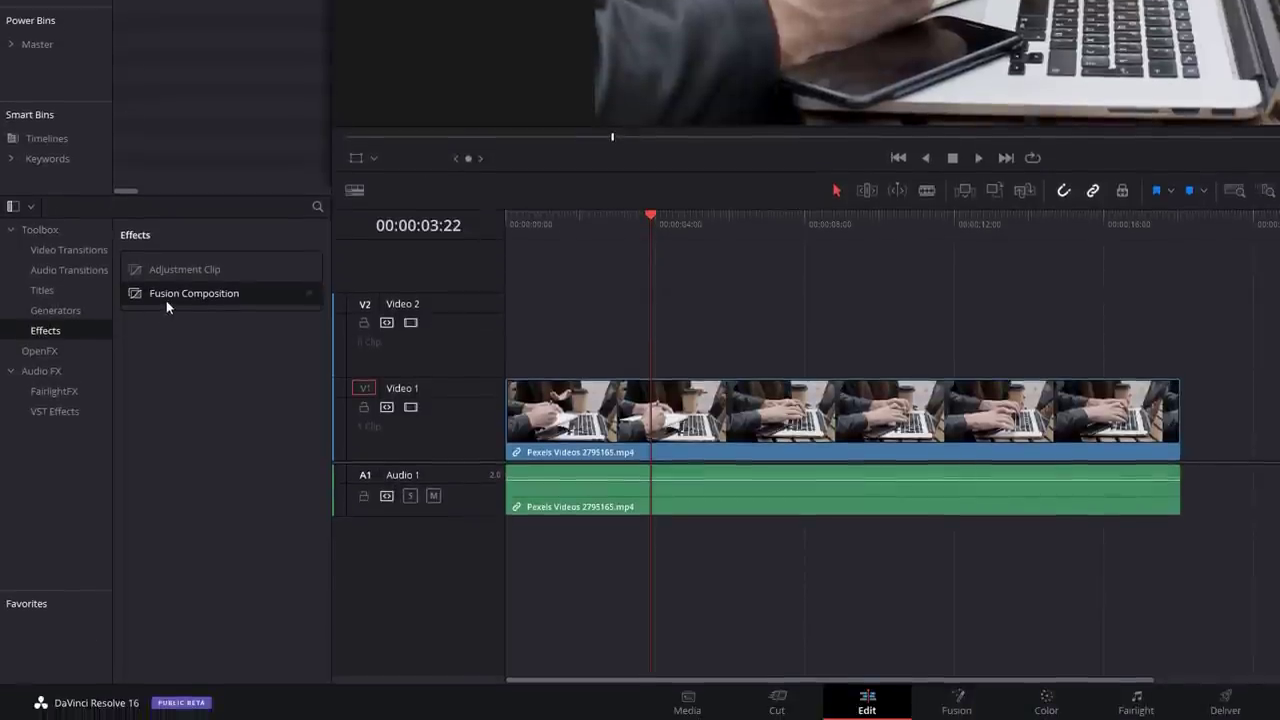
pyautogui.moveTo(156, 303); pyautogui.dragTo(514, 350)
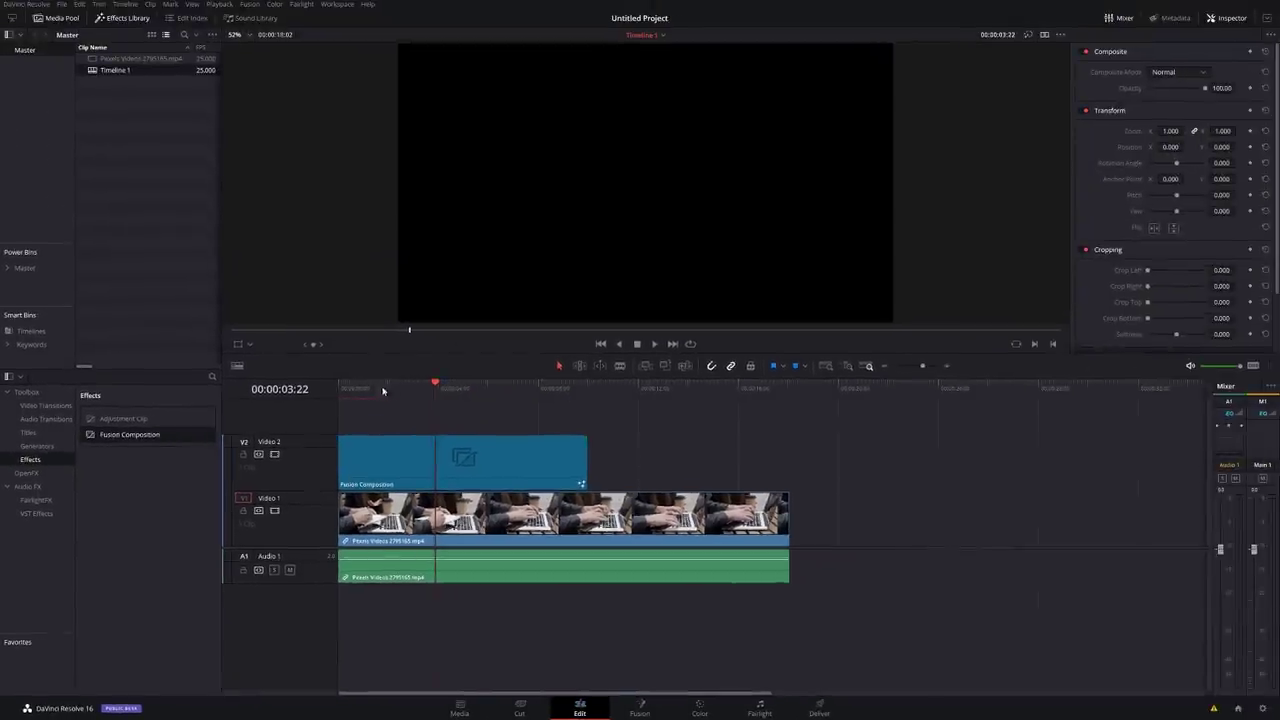
pyautogui.moveTo(435, 388); pyautogui.dragTo(438, 393)
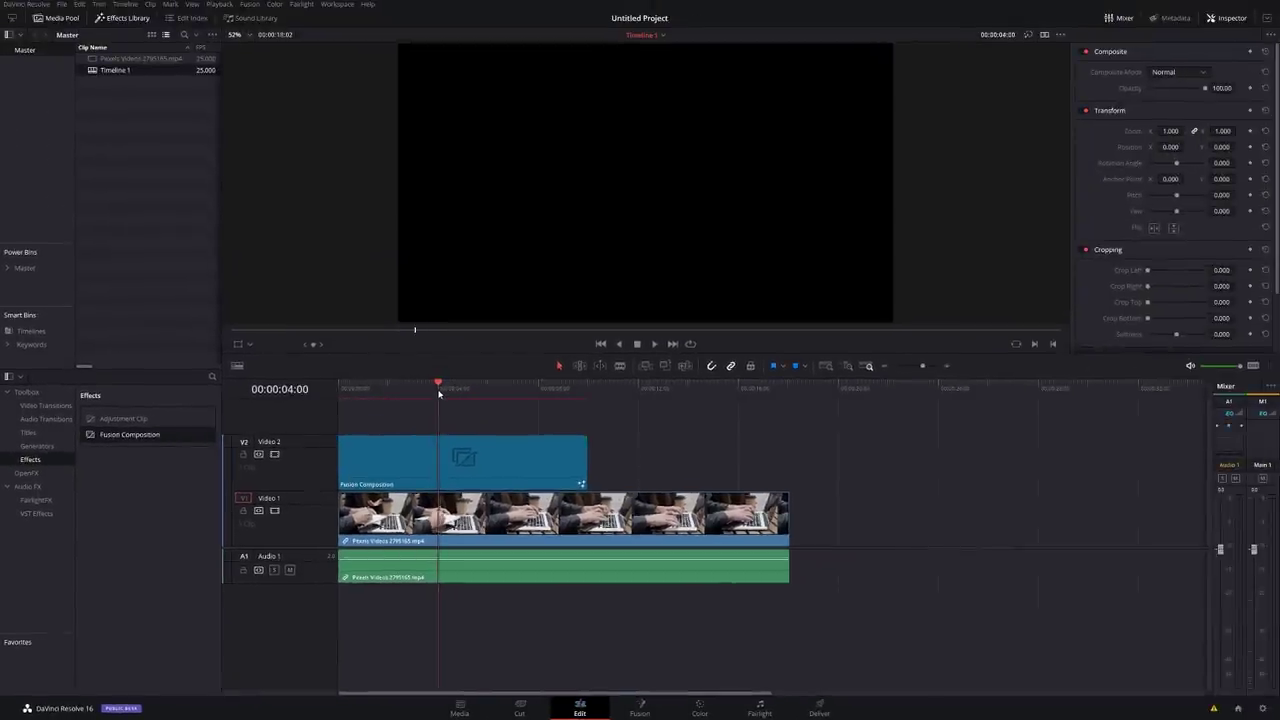
pyautogui.click(577, 461)
pyautogui.moveTo(581, 459); pyautogui.dragTo(441, 461)
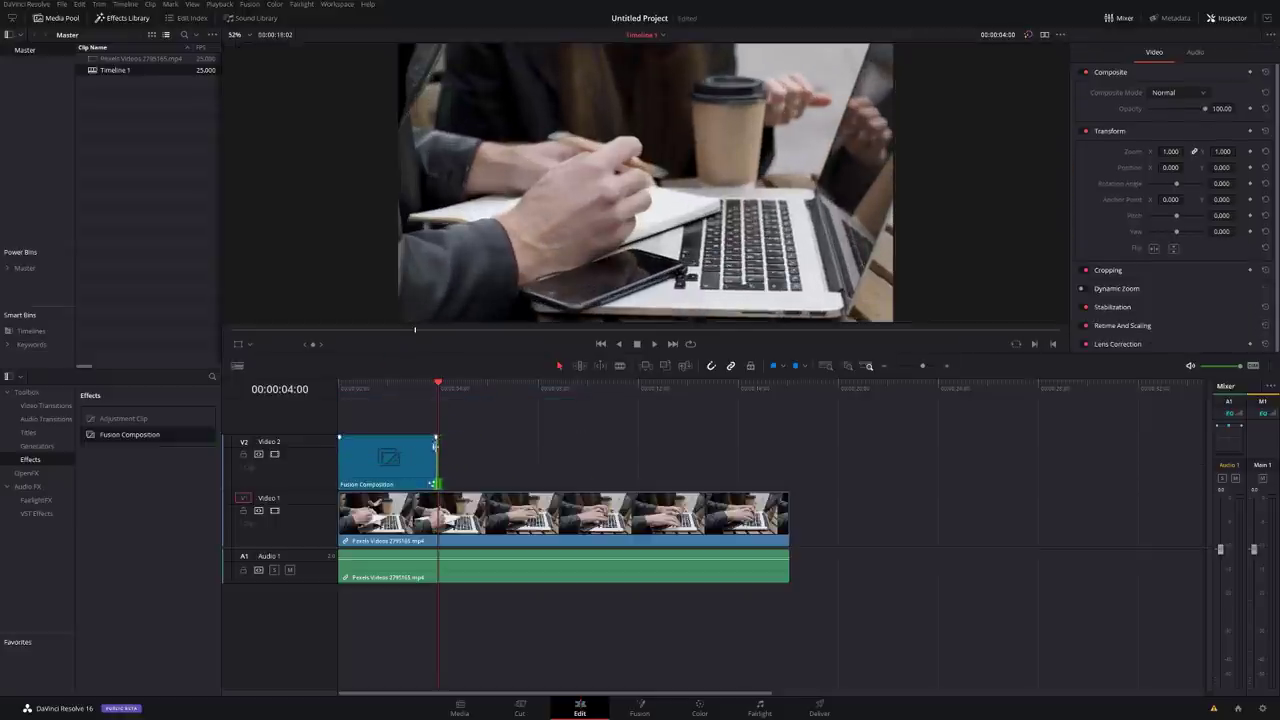
# Step: Position the playhead over the Fusion Composition clip and open the composition for editing in Fusion
pyautogui.moveTo(437, 397); pyautogui.dragTo(391, 396)
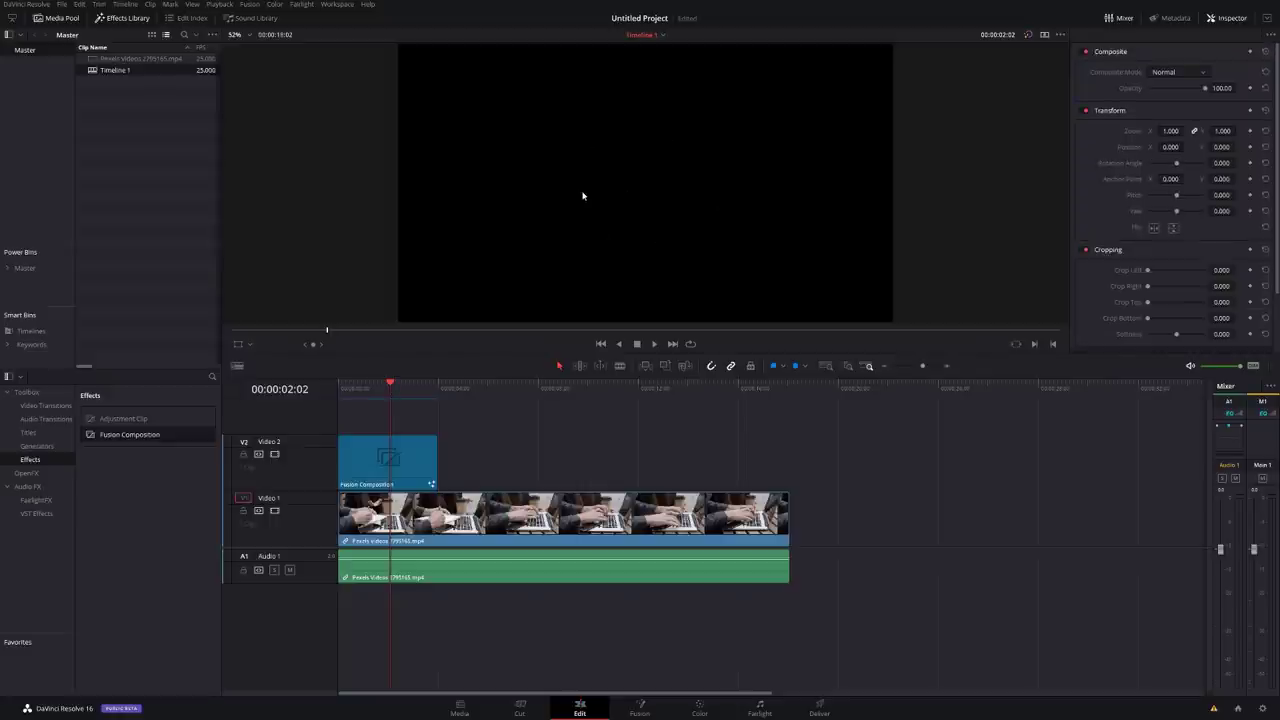
pyautogui.click(383, 422)
pyautogui.click(388, 460)
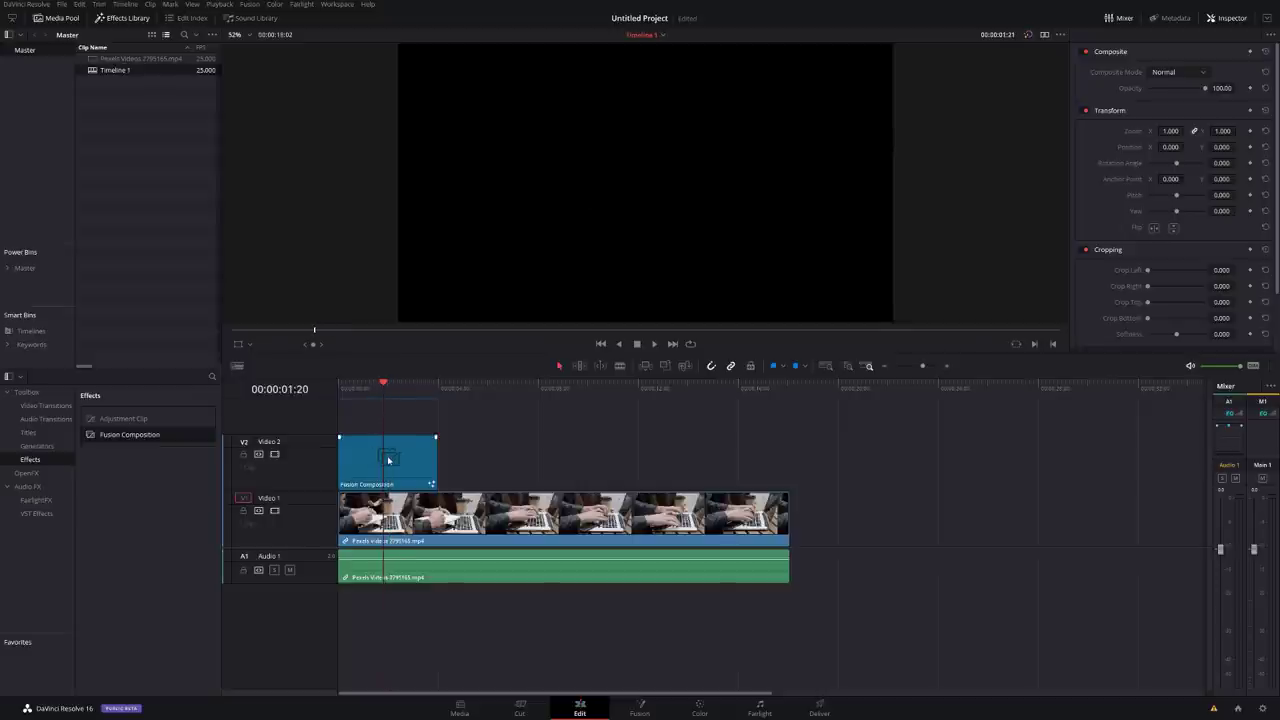
pyautogui.click(639, 706)
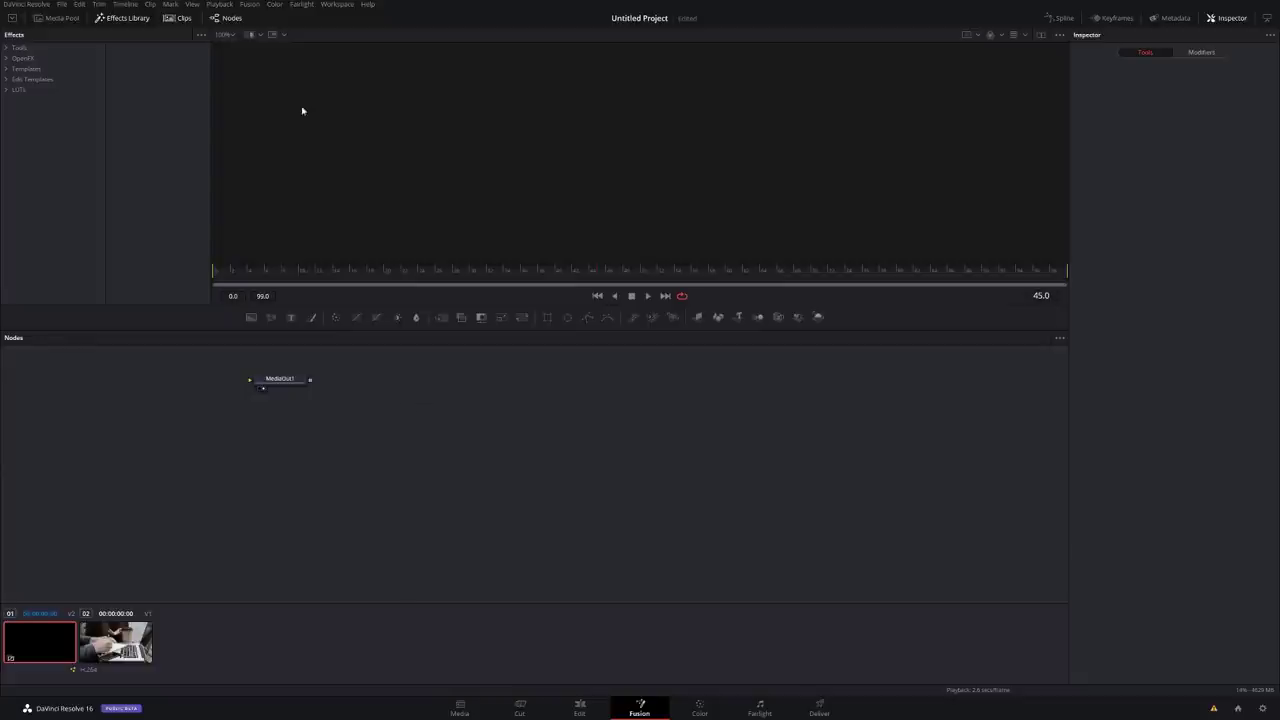
pyautogui.click(229, 19)
pyautogui.click(229, 19)
pyautogui.click(1222, 19)
pyautogui.click(1216, 19)
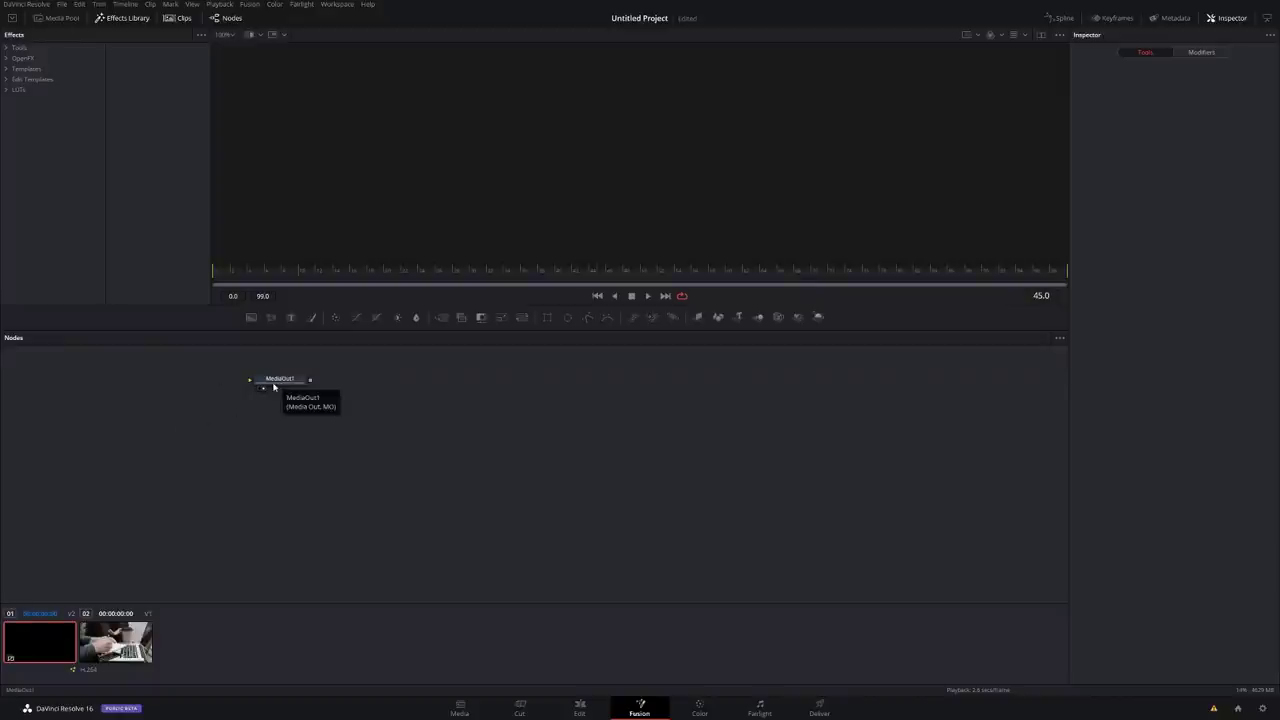
# Step: Add a Background node and a Merge node, and connect Background1 through Merge1 to MediaOut1
pyautogui.moveTo(276, 385); pyautogui.dragTo(497, 434)
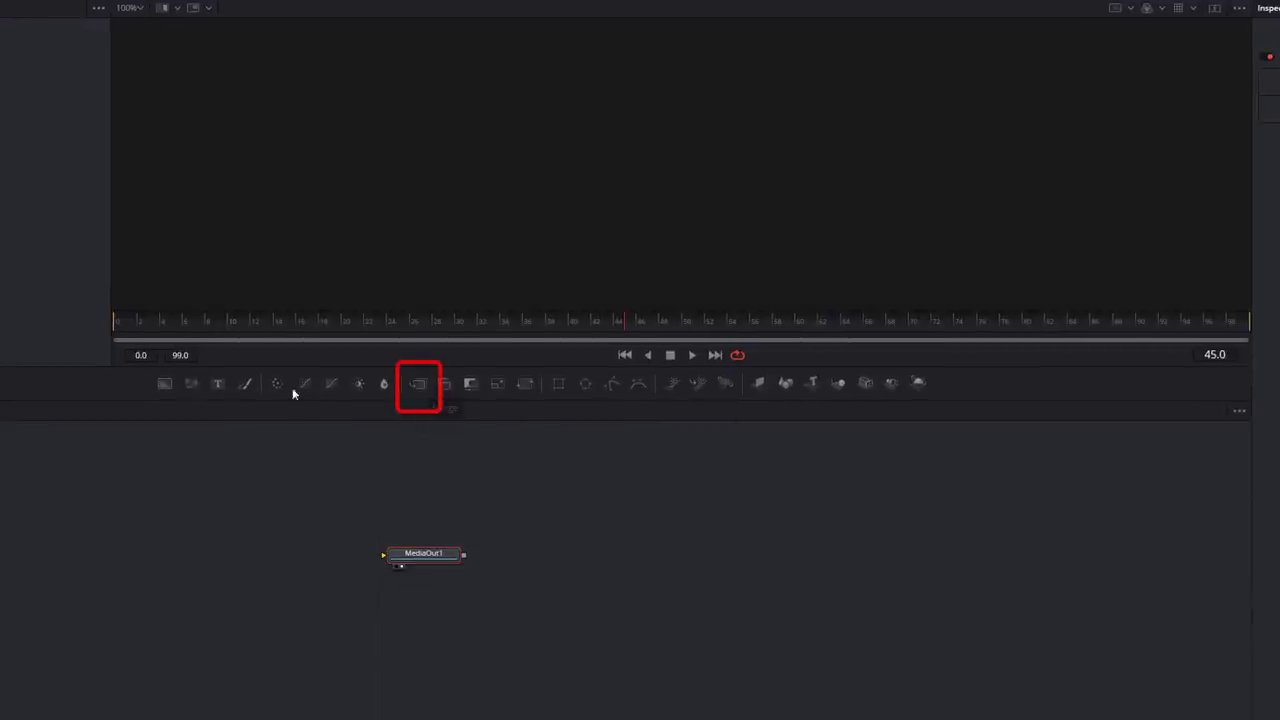
pyautogui.moveTo(423, 385); pyautogui.dragTo(306, 559)
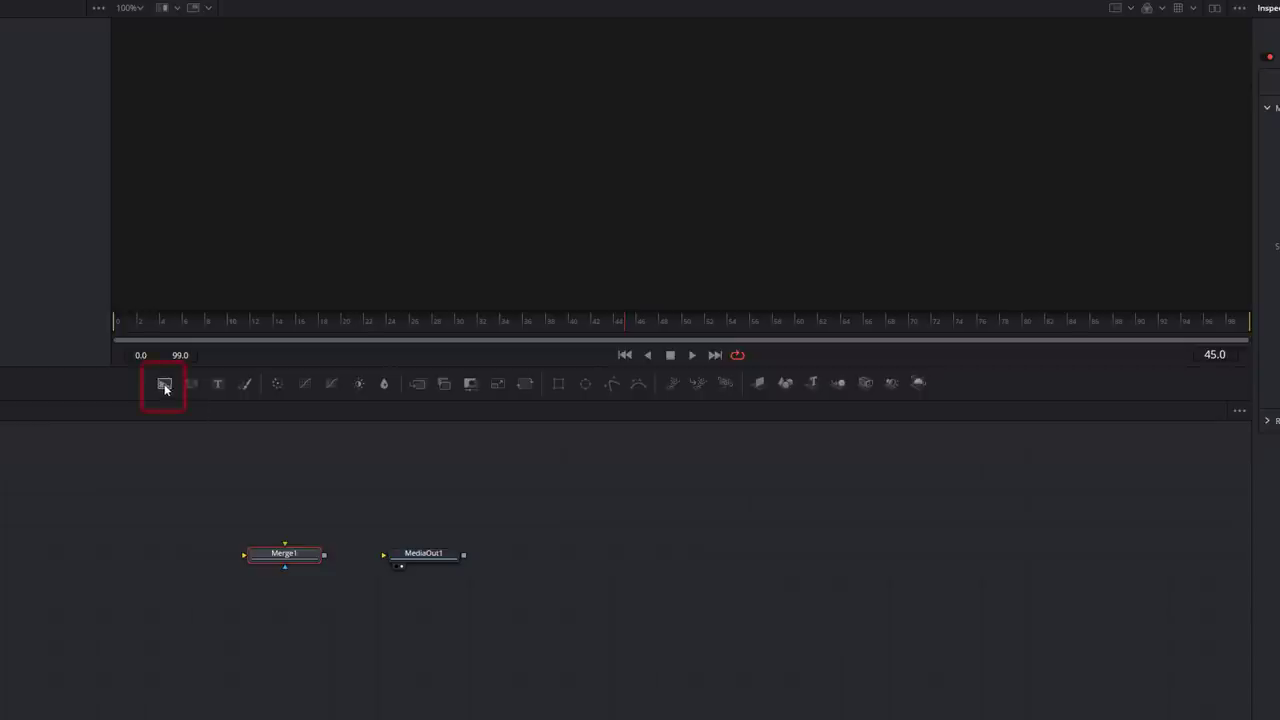
pyautogui.moveTo(163, 384)
pyautogui.mouseDown()
pyautogui.moveTo(157, 477)
pyautogui.moveTo(130, 546)
pyautogui.mouseUp()
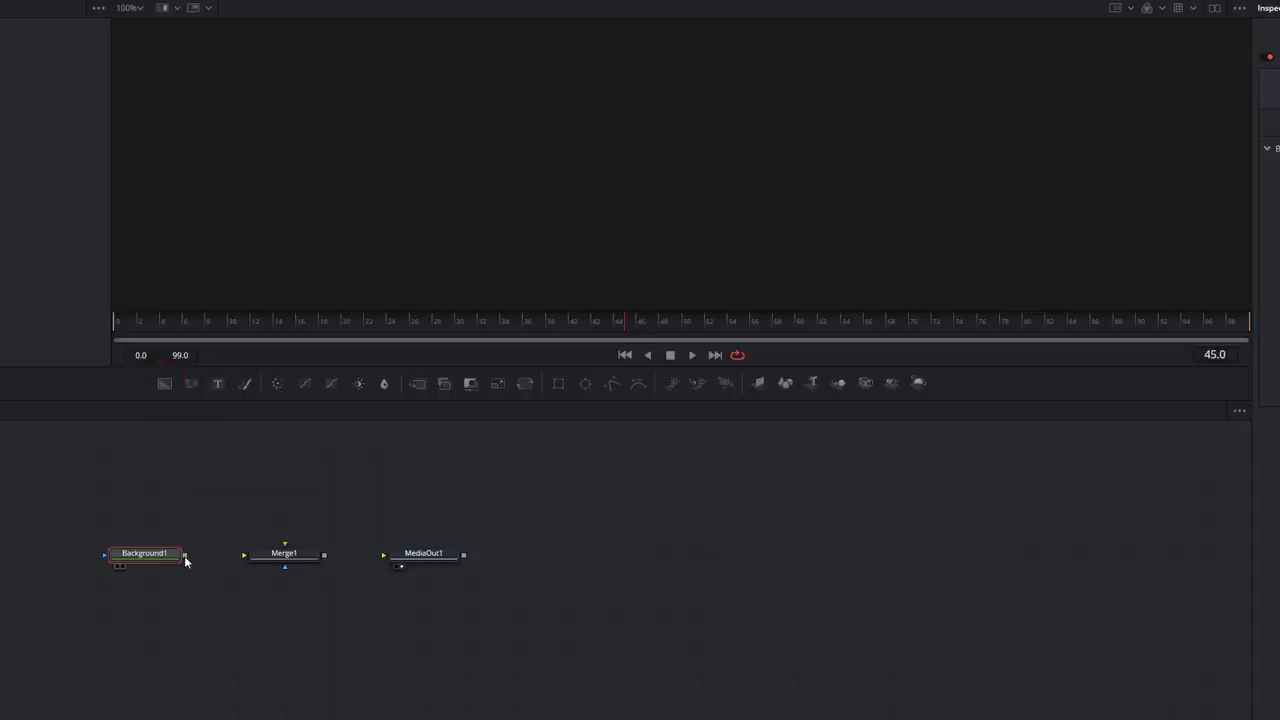
pyautogui.moveTo(184, 557); pyautogui.dragTo(440, 557)
pyautogui.click(295, 561)
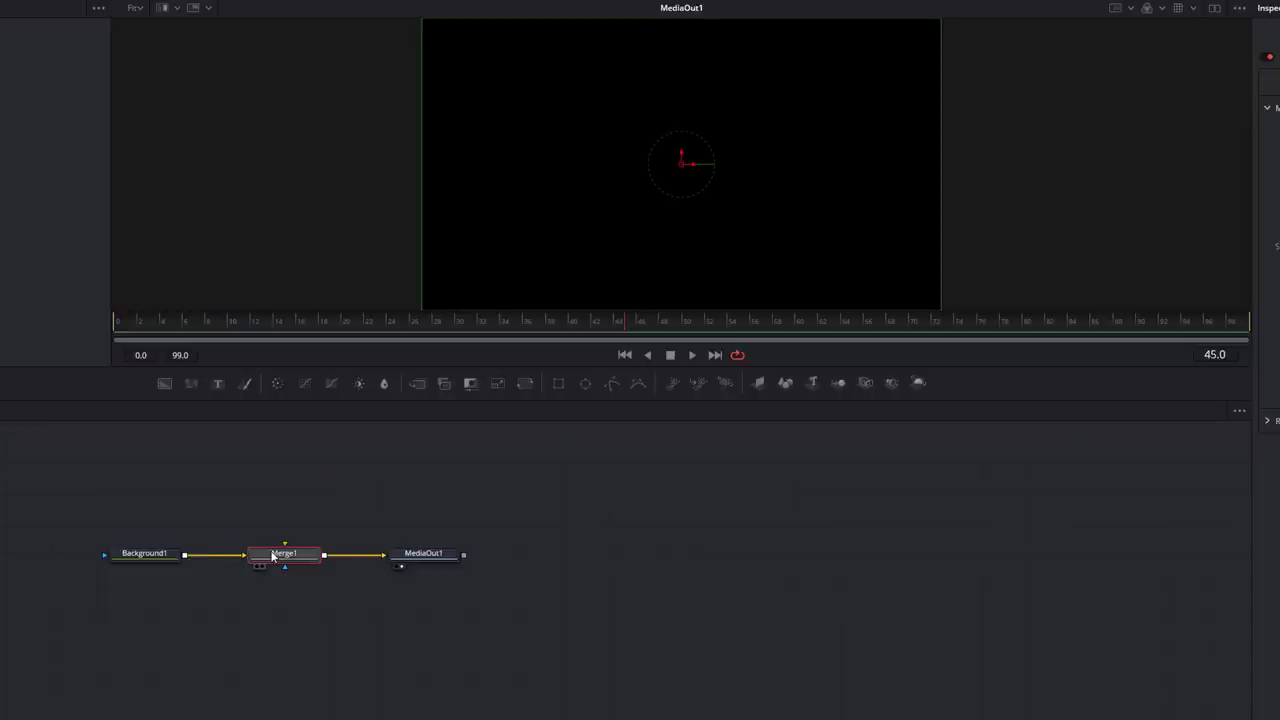
# Step: Make the Background1 node fully transparent by setting its alpha to 0.0
pyautogui.click(157, 557)
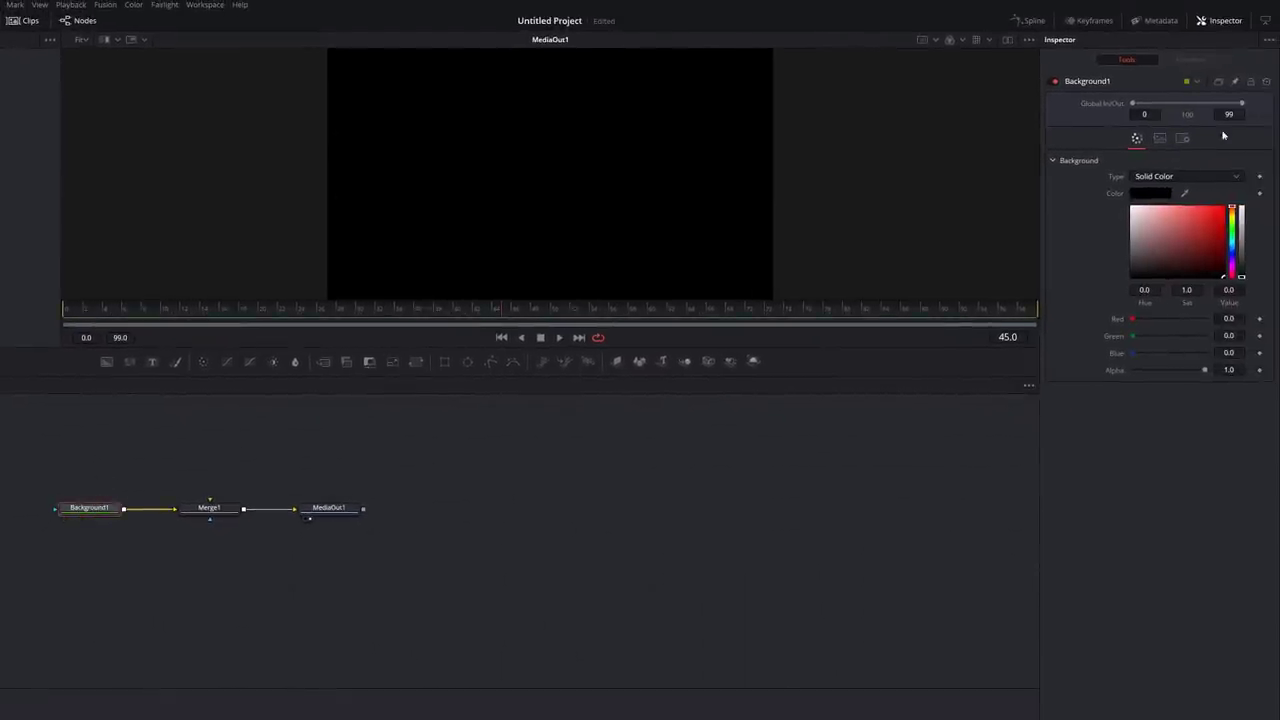
pyautogui.moveTo(1150, 242)
pyautogui.mouseDown()
pyautogui.moveTo(1226, 208)
pyautogui.moveTo(1222, 284)
pyautogui.moveTo(1166, 239)
pyautogui.moveTo(1215, 222)
pyautogui.moveTo(1180, 262)
pyautogui.moveTo(1231, 208)
pyautogui.moveTo(1228, 286)
pyautogui.moveTo(1247, 313)
pyautogui.mouseUp()
pyautogui.moveTo(1193, 242); pyautogui.dragTo(1241, 328)
pyautogui.moveTo(1204, 370); pyautogui.dragTo(1114, 376)
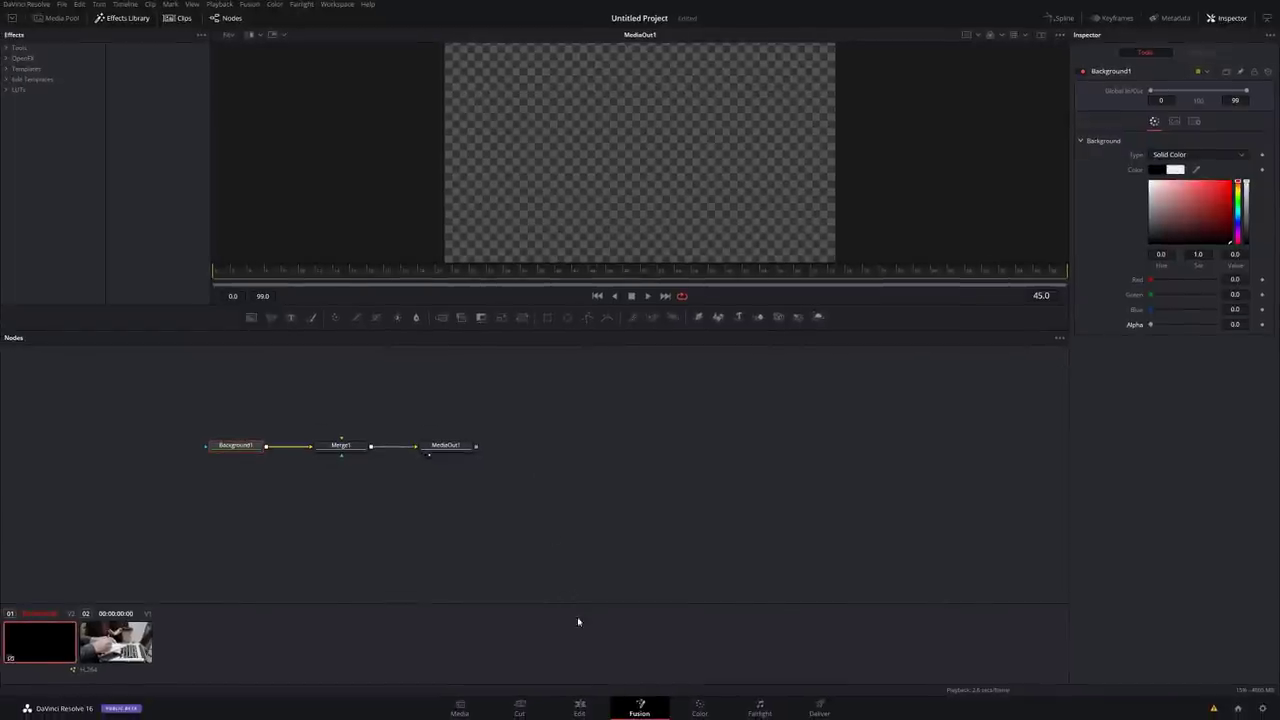
# Step: Check the transparent composition over the video clip in the edit timeline, and return to its Fusion node graph
pyautogui.click(580, 707)
pyautogui.moveTo(386, 397); pyautogui.dragTo(386, 397)
pyautogui.click(390, 474)
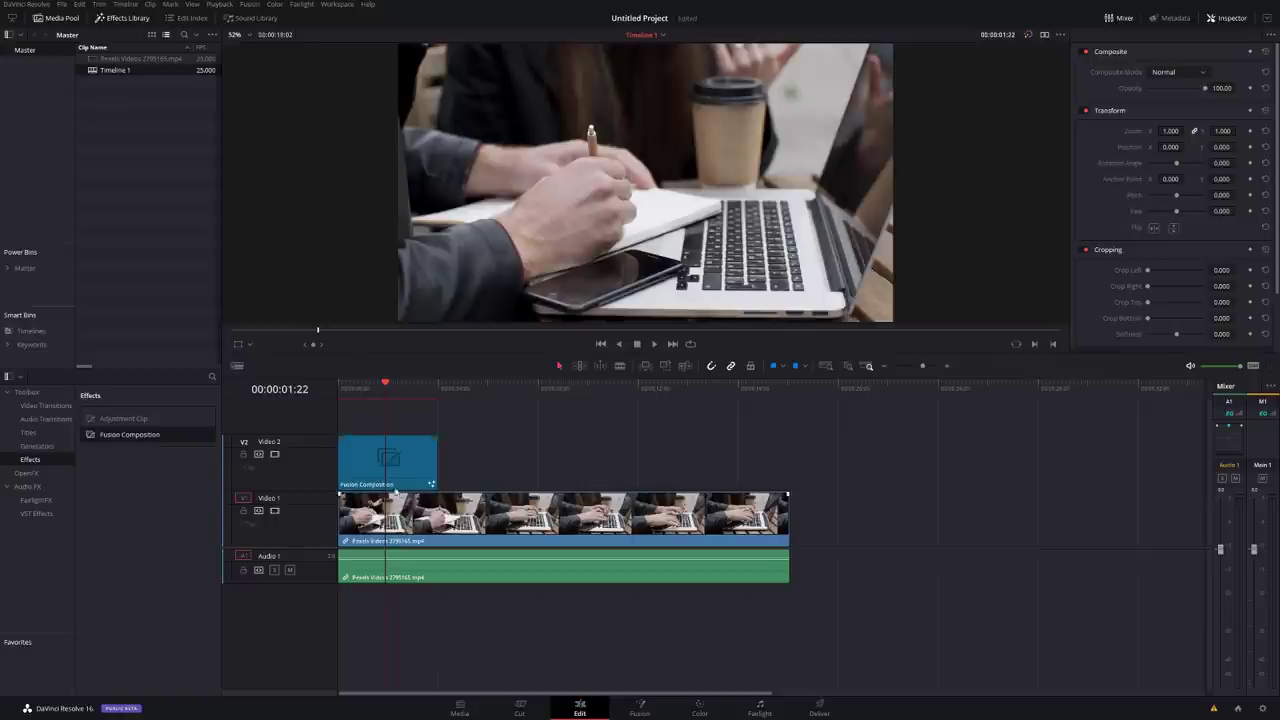
pyautogui.click(639, 707)
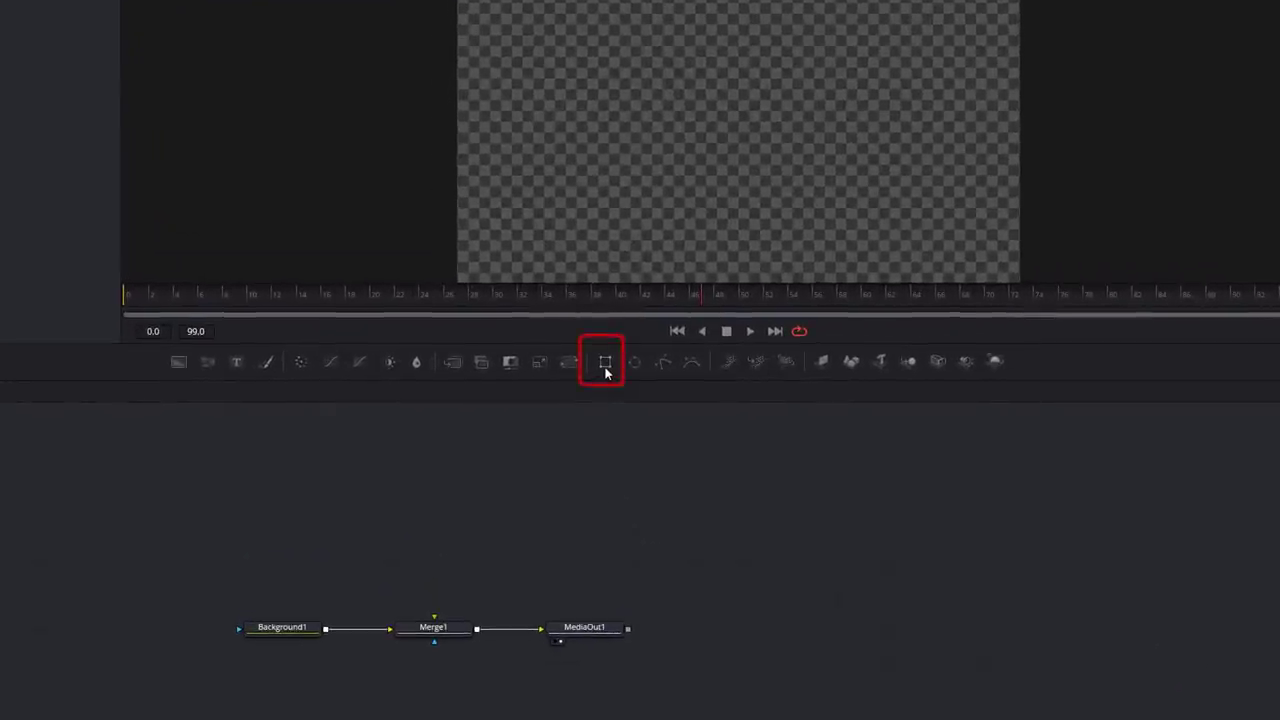
# Step: Add a Rectangle mask and a second Background node, feeding the mask into Background2 and Background2 into Merge1's foreground
pyautogui.moveTo(607, 370); pyautogui.dragTo(438, 468)
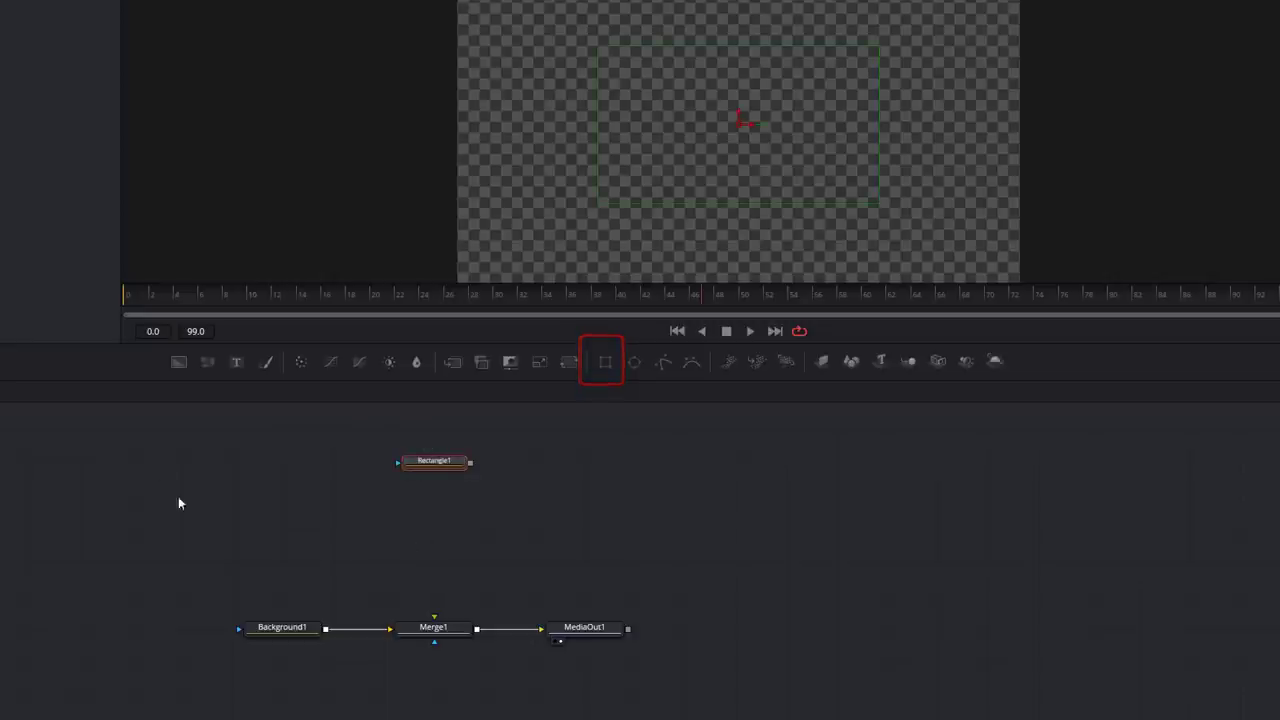
pyautogui.moveTo(177, 364); pyautogui.dragTo(433, 506)
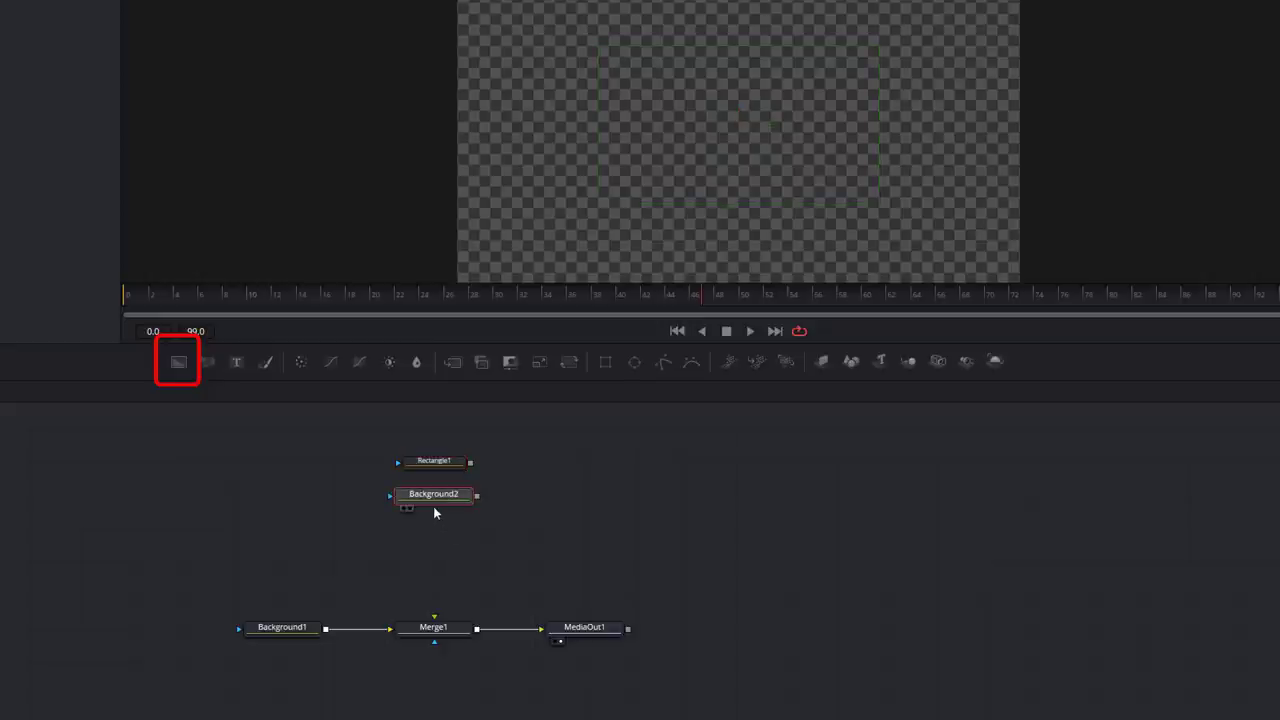
pyautogui.moveTo(471, 463); pyautogui.dragTo(452, 632)
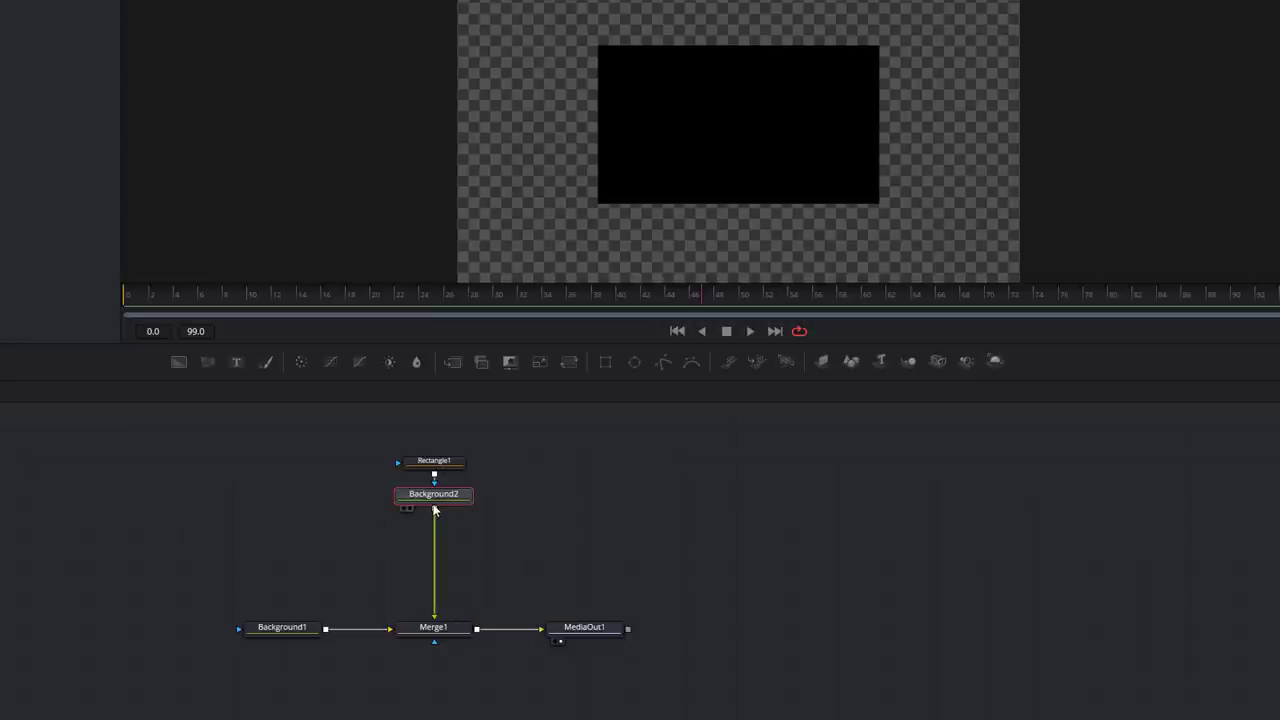
# Step: Rename the Background2 node to ShapeColour
pyautogui.moveTo(434, 510)
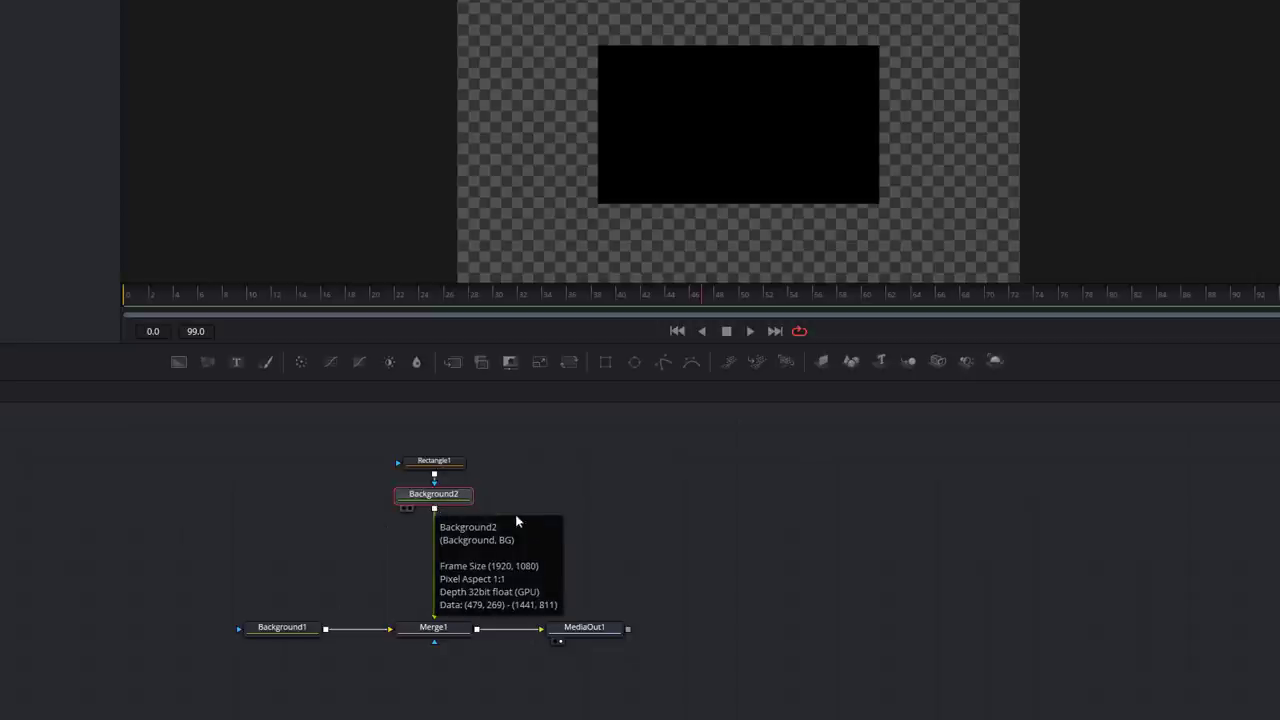
pyautogui.press('F2')
pyautogui.click(453, 499)
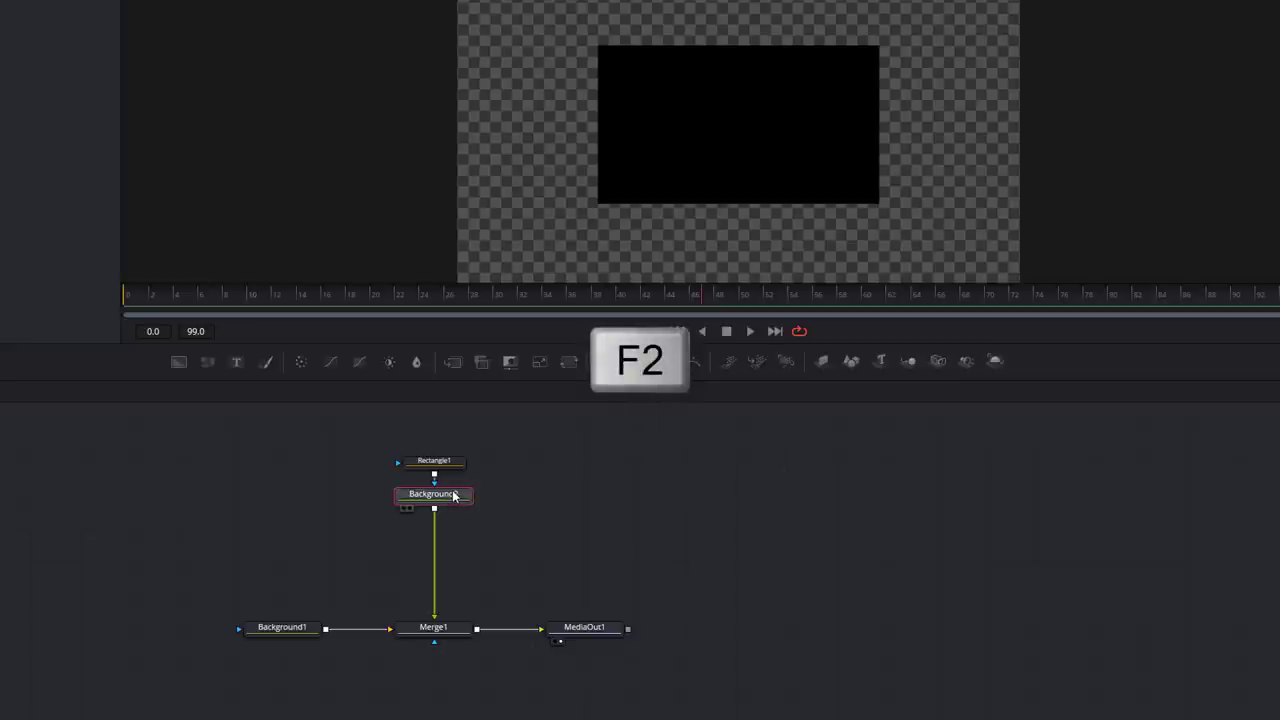
pyautogui.press('F2')
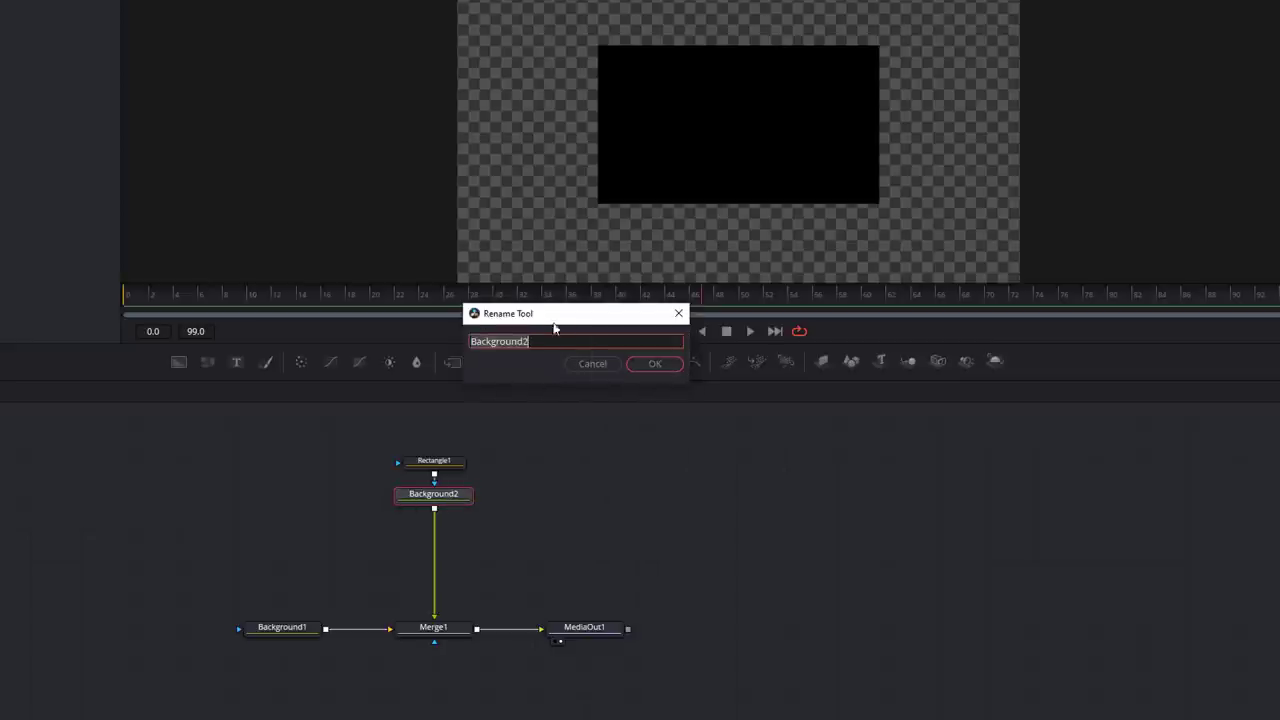
pyautogui.write('ShapeColour')
pyautogui.click(668, 366)
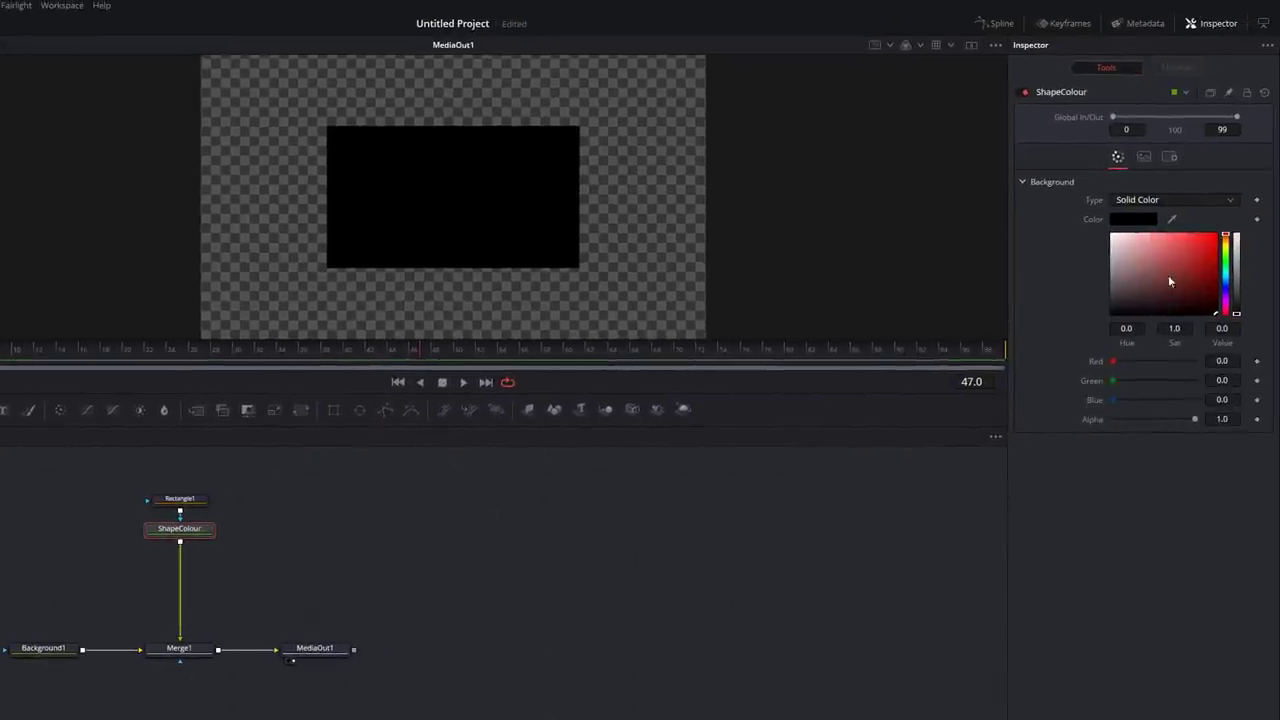
# Step: Give ShapeColour a Vertical gradient from light blue (hue 0.544, saturation 0.602, value 1.0) at the top to white at the bottom
pyautogui.moveTo(1168, 281)
pyautogui.mouseDown()
pyautogui.moveTo(1225, 232)
pyautogui.moveTo(1130, 234)
pyautogui.moveTo(1220, 238)
pyautogui.moveTo(1190, 236)
pyautogui.moveTo(1222, 265)
pyautogui.moveTo(1116, 293)
pyautogui.moveTo(1174, 257)
pyautogui.moveTo(1160, 263)
pyautogui.moveTo(1183, 266)
pyautogui.mouseUp()
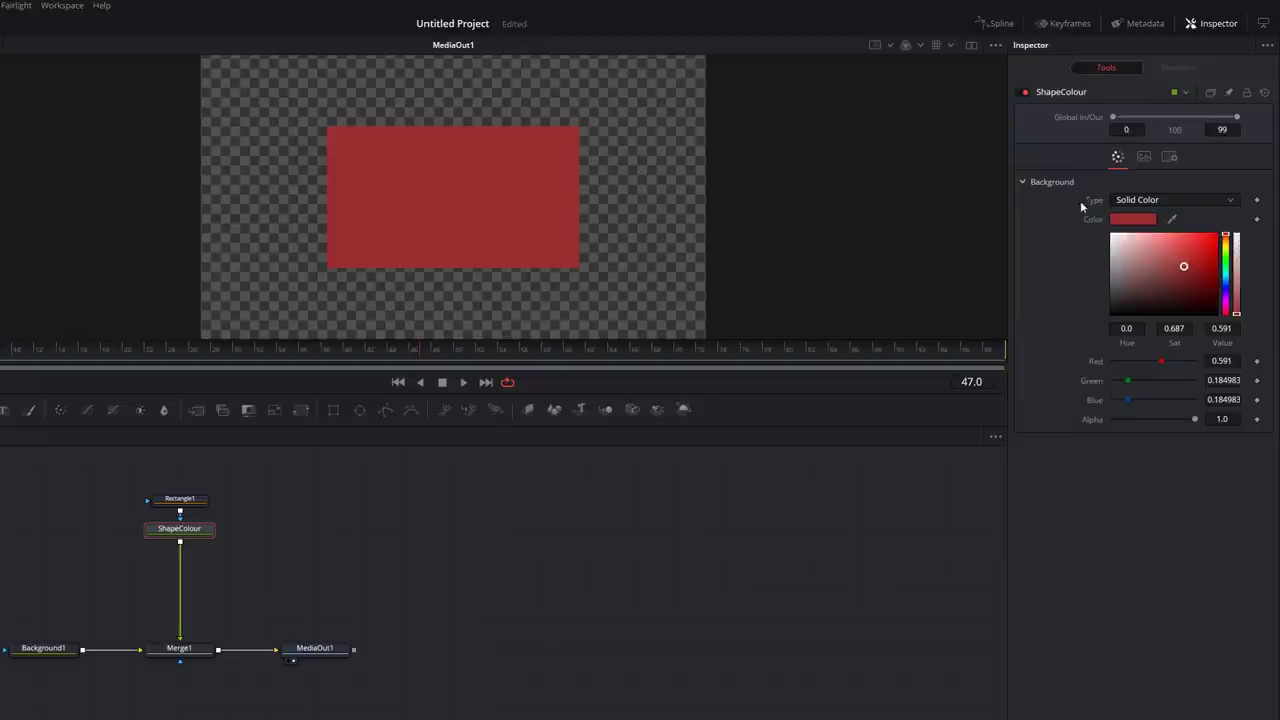
pyautogui.click(1153, 200)
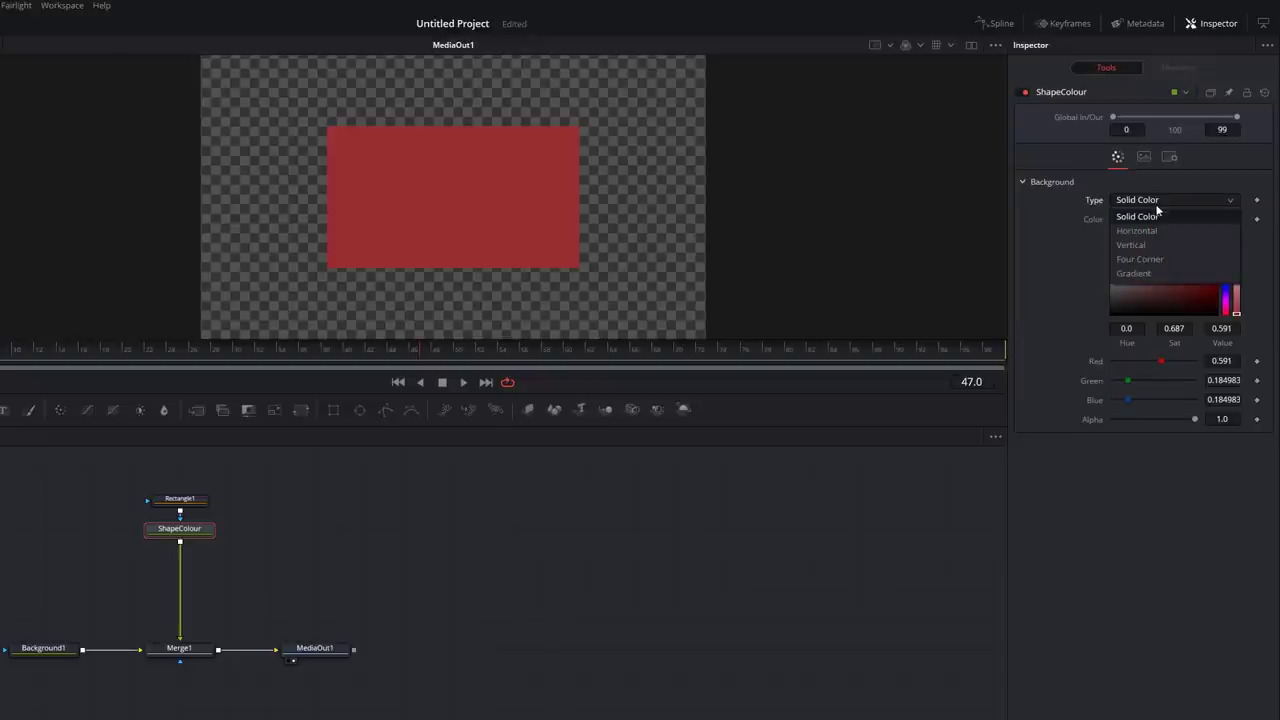
pyautogui.click(1140, 247)
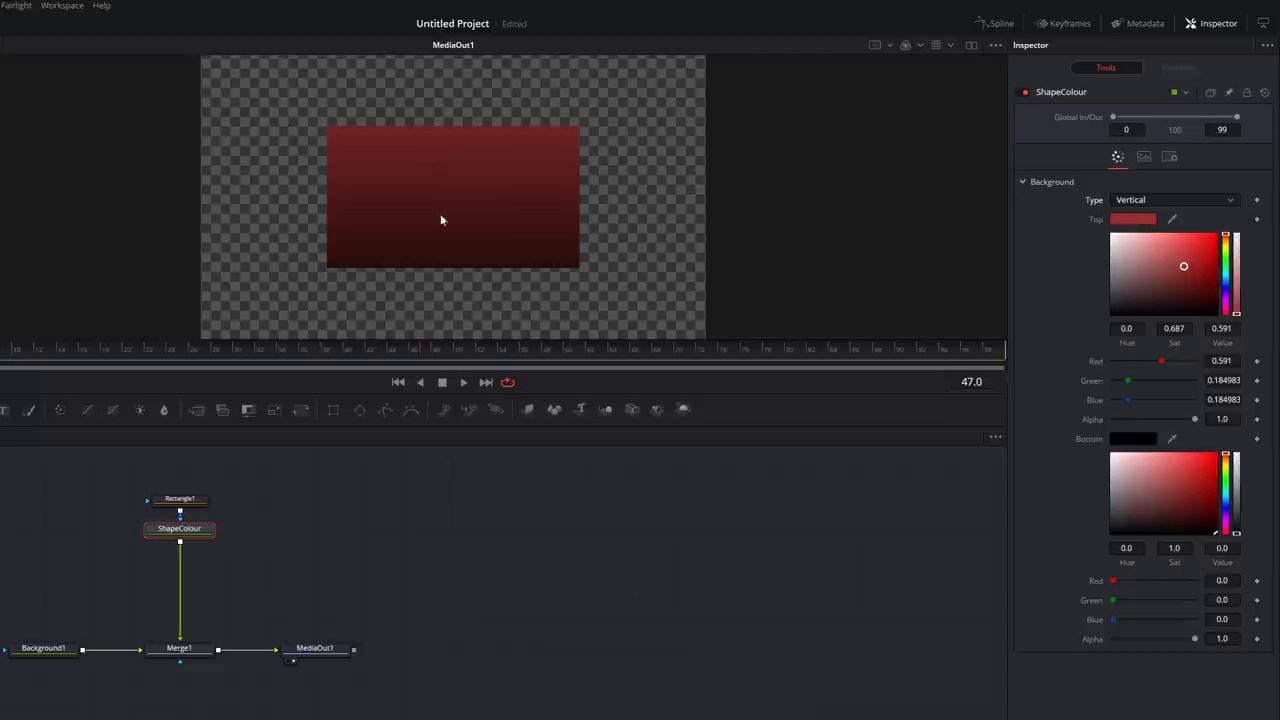
pyautogui.moveTo(1227, 314); pyautogui.dragTo(1226, 277)
pyautogui.moveTo(1158, 253); pyautogui.dragTo(1133, 233)
pyautogui.moveTo(1176, 493); pyautogui.dragTo(1053, 416)
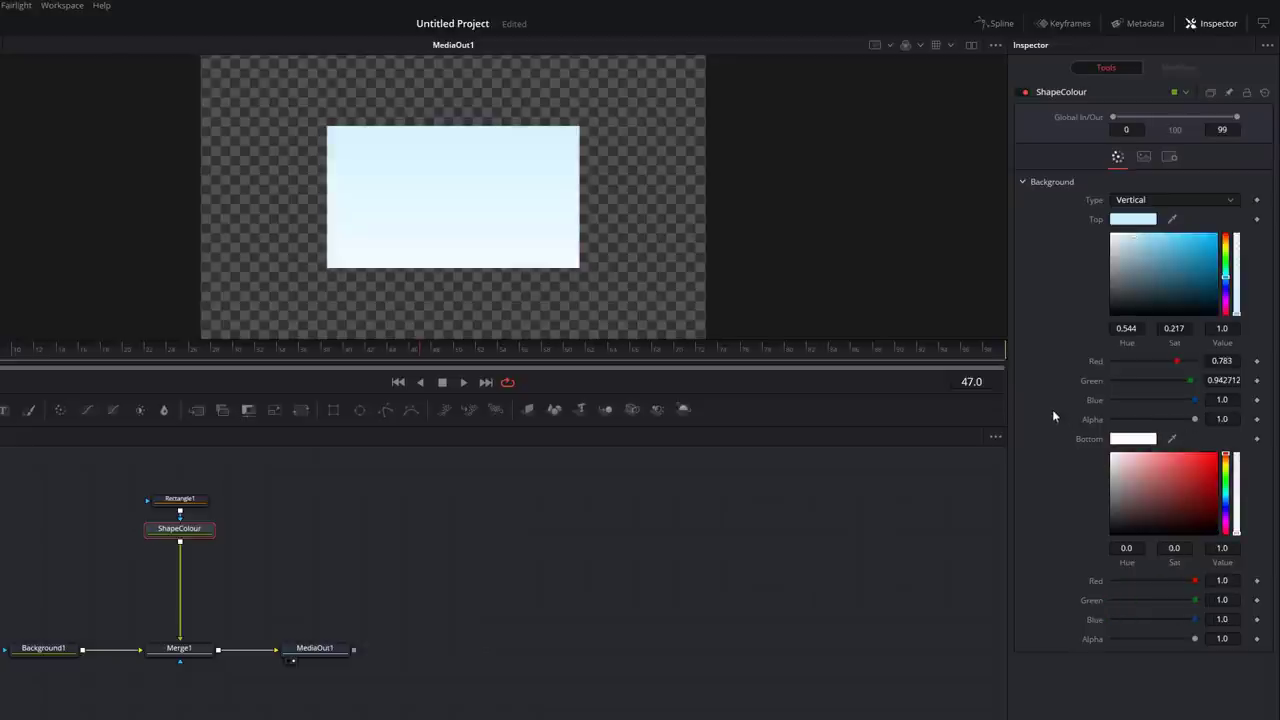
pyautogui.moveTo(1146, 239); pyautogui.dragTo(1172, 234)
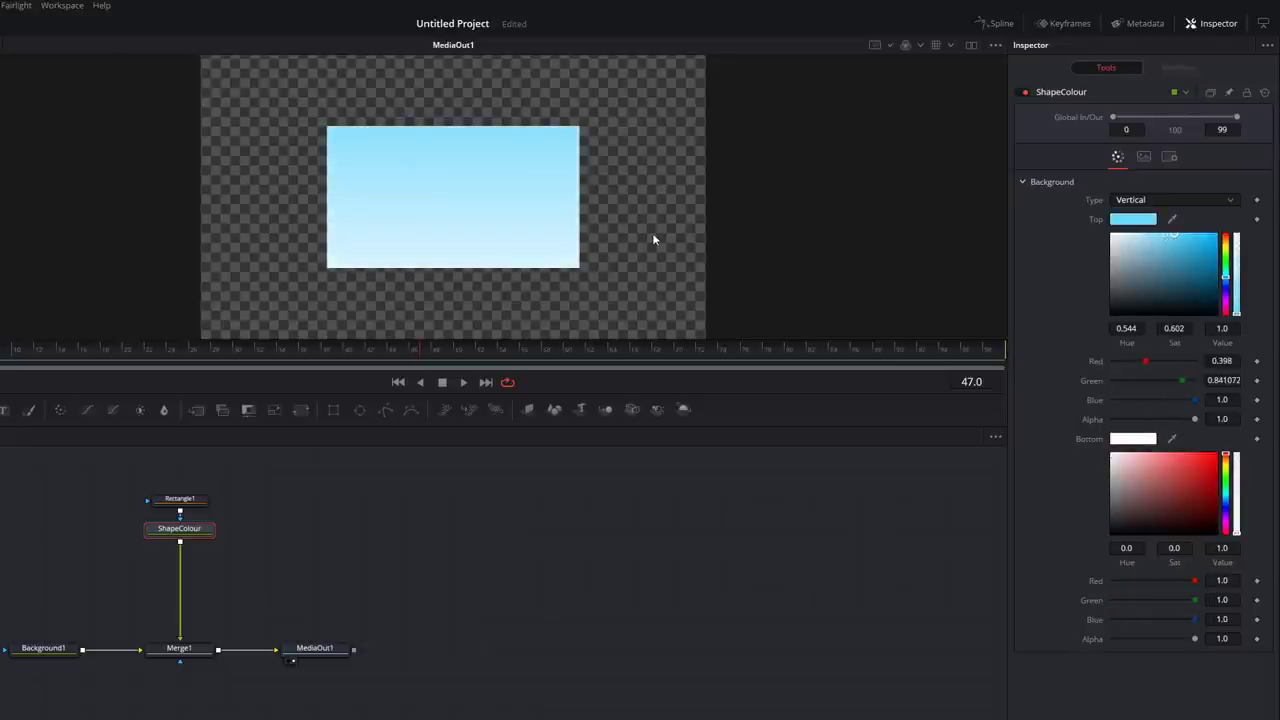
# Step: Resize the Rectangle1 mask to a height of 1.0 and a width of 0.25
pyautogui.click(184, 507)
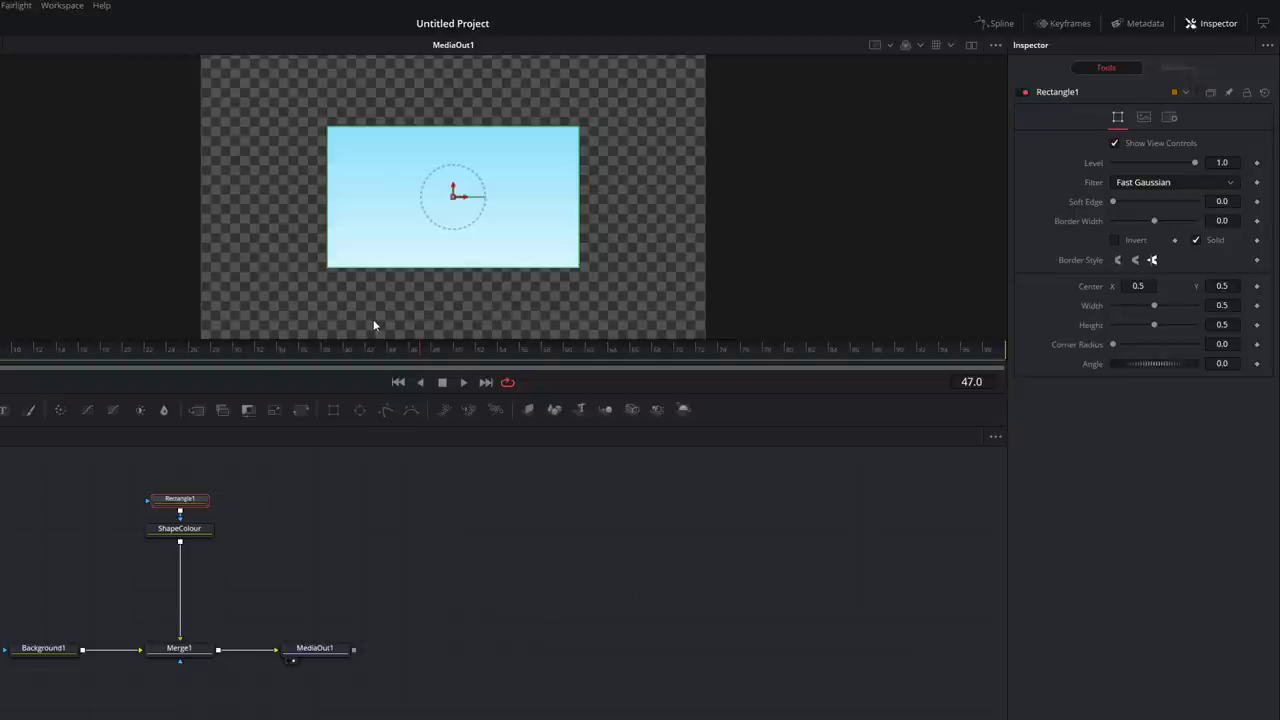
pyautogui.moveTo(1164, 312); pyautogui.dragTo(1110, 346)
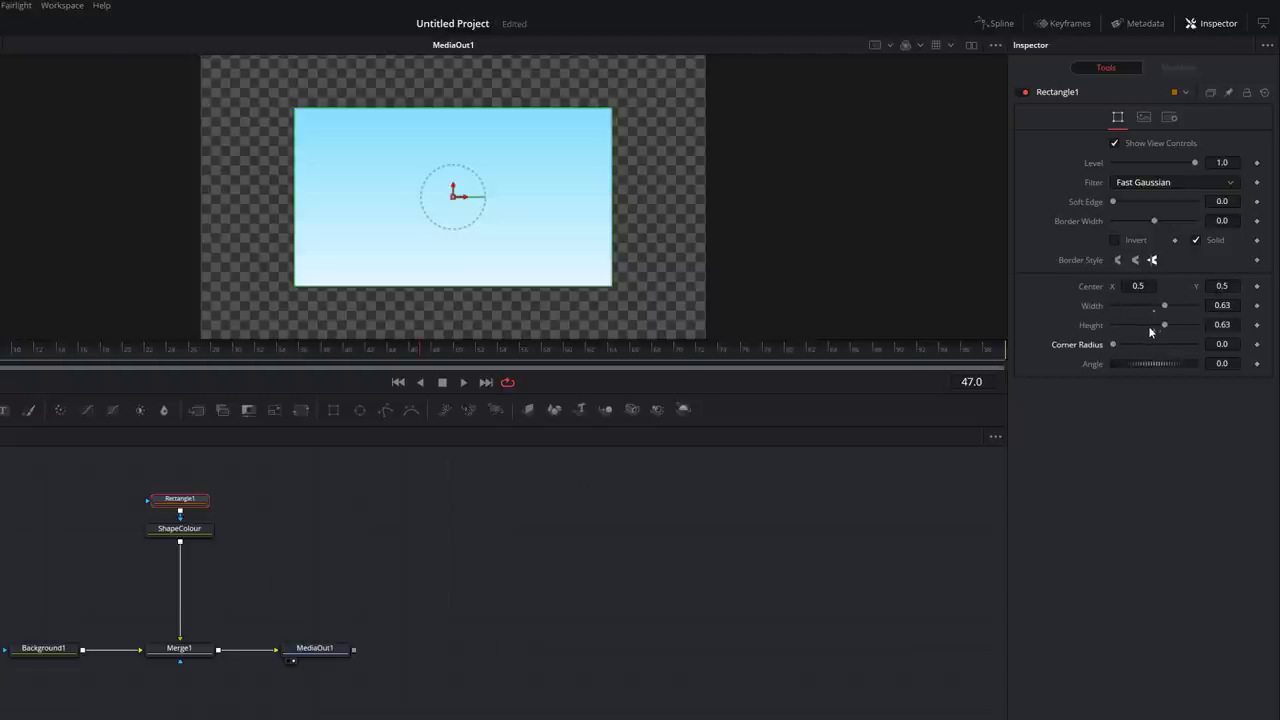
pyautogui.moveTo(1160, 332); pyautogui.dragTo(1246, 326)
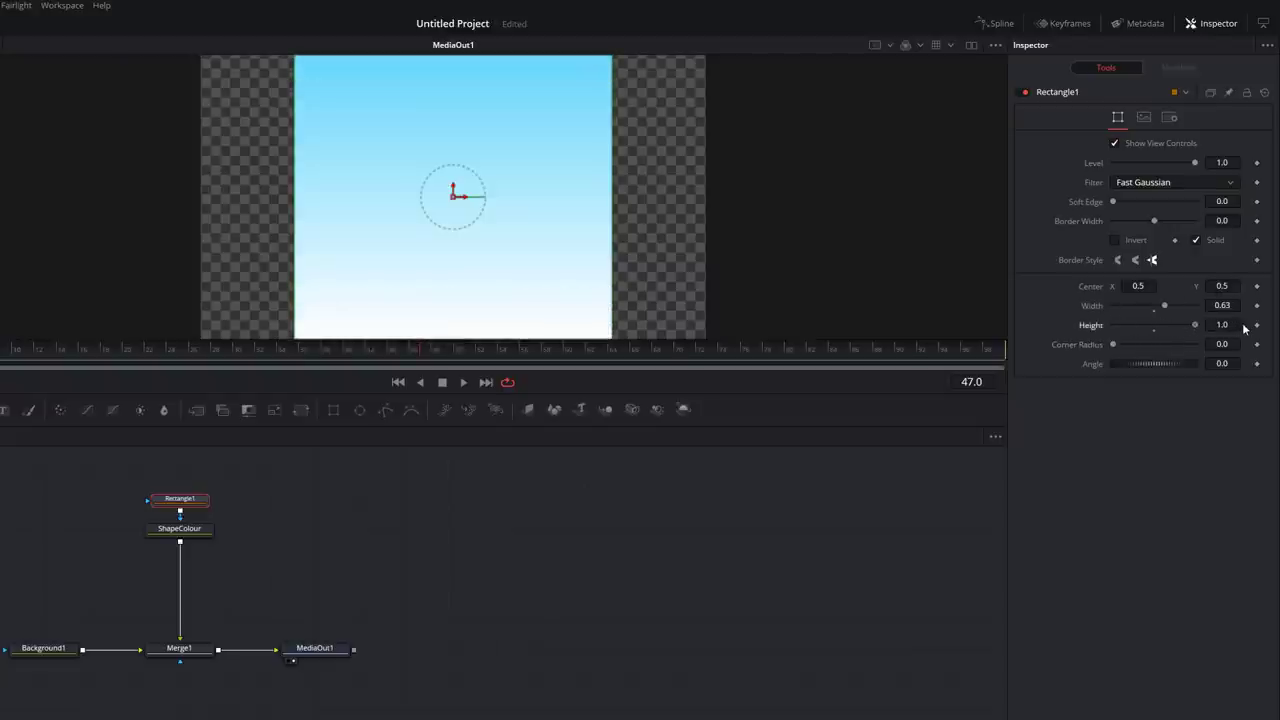
pyautogui.moveTo(1165, 306); pyautogui.dragTo(1132, 303)
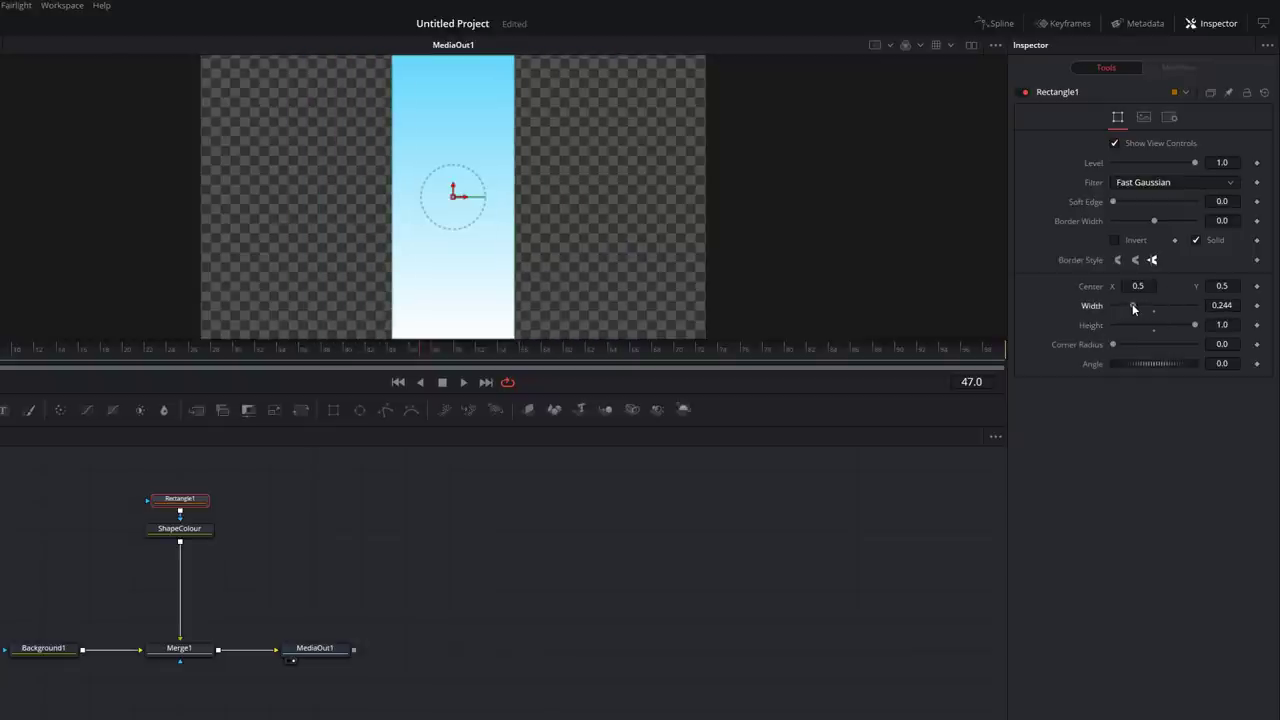
pyautogui.click(1222, 305)
pyautogui.write('0.25')
pyautogui.press('Tab')
# Step: Set Rectangle1's horizontal center to 0.3 and reduce its width to 0.0
pyautogui.moveTo(1138, 286); pyautogui.dragTo(1074, 286)
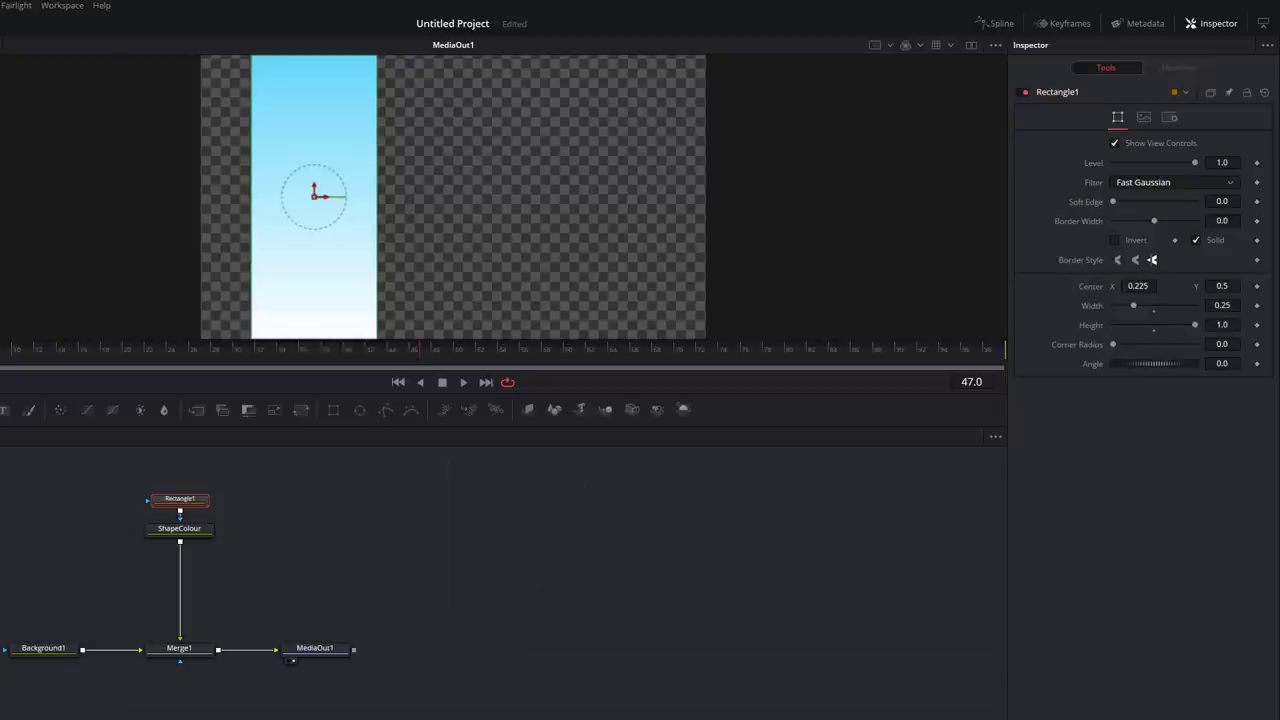
pyautogui.click(235, 449)
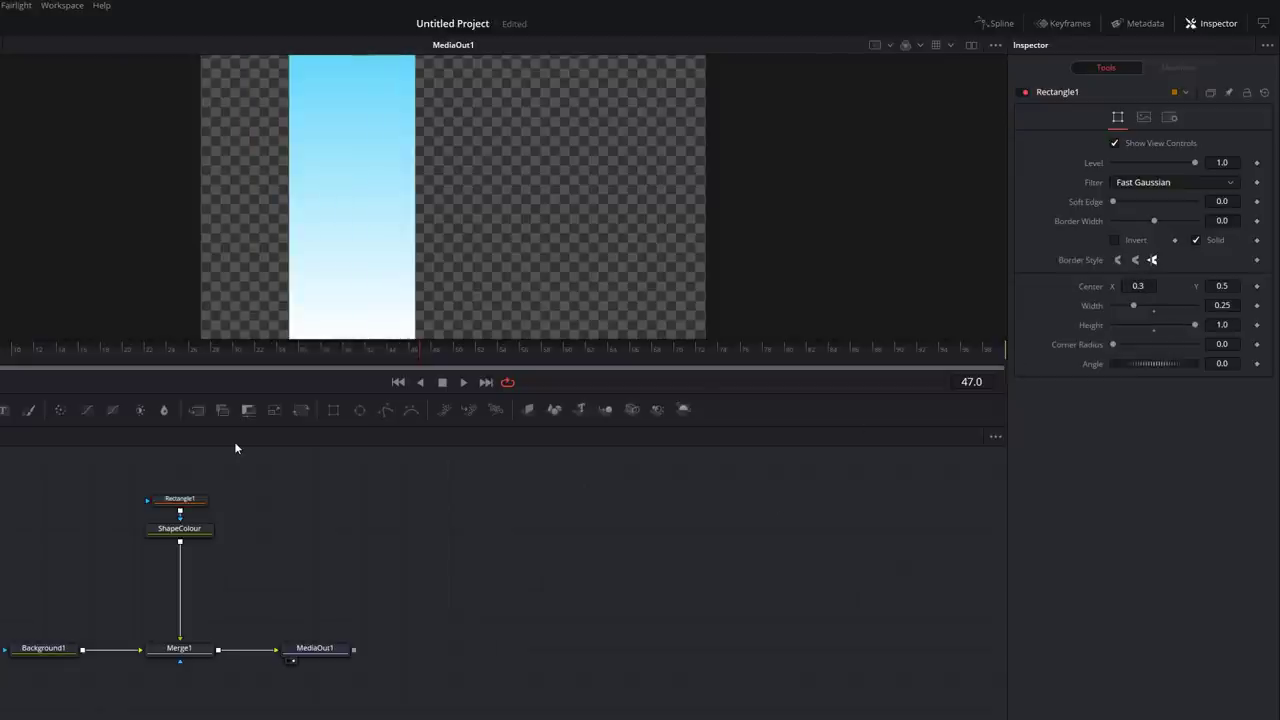
pyautogui.moveTo(1134, 305); pyautogui.dragTo(1097, 305)
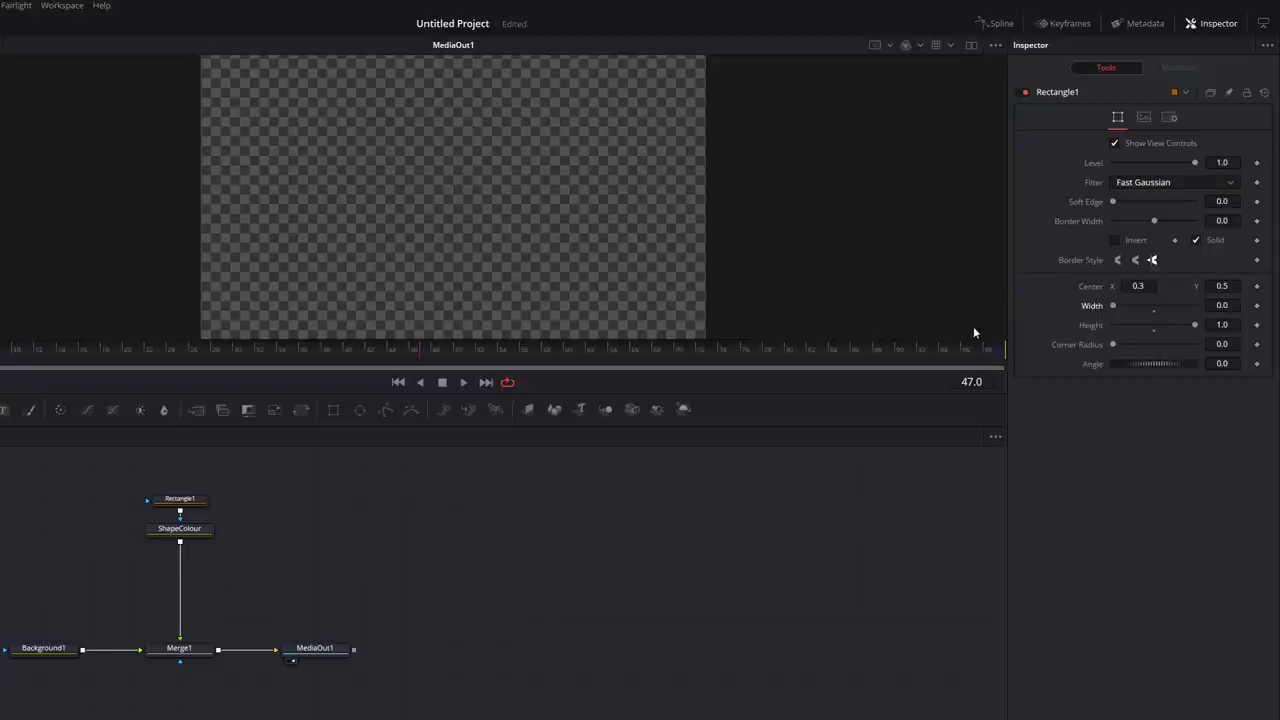
# Step: Keyframe Rectangle1's width at 0.0 on frame 0
pyautogui.moveTo(1096, 305); pyautogui.dragTo(1133, 305)
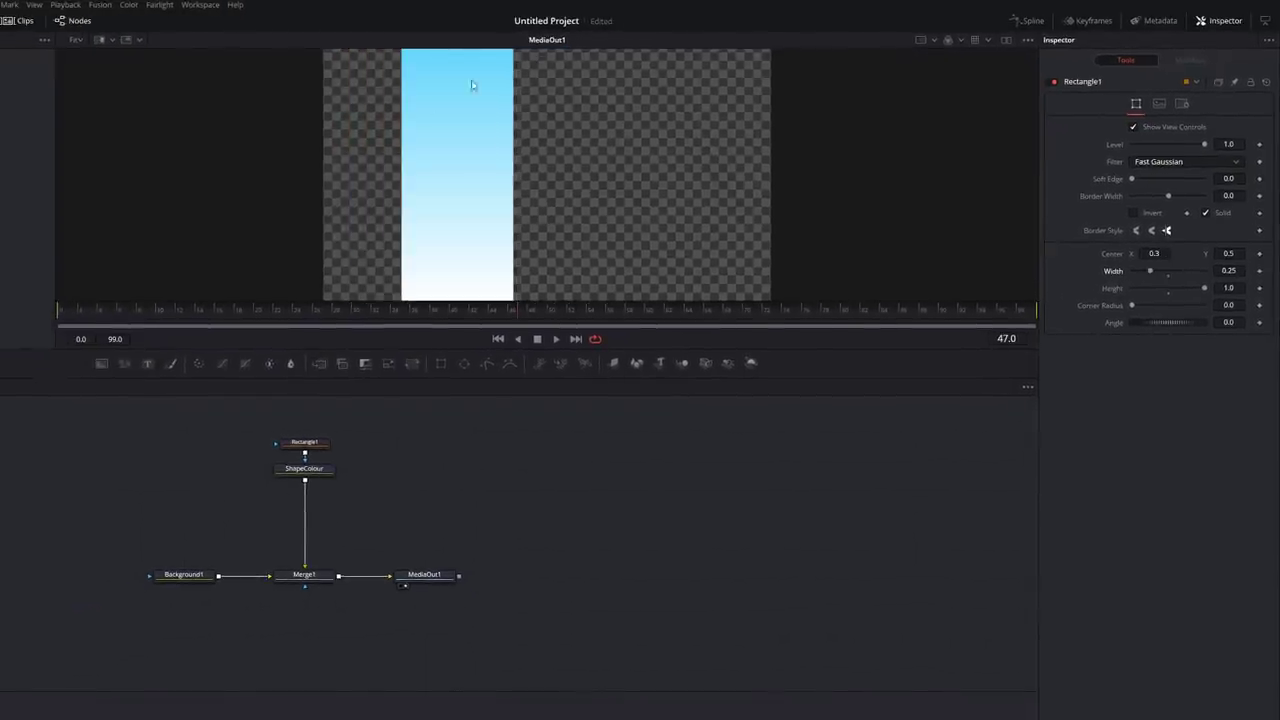
pyautogui.moveTo(427, 320); pyautogui.dragTo(27, 307)
pyautogui.click(1259, 271)
pyautogui.moveTo(1150, 273); pyautogui.dragTo(1131, 273)
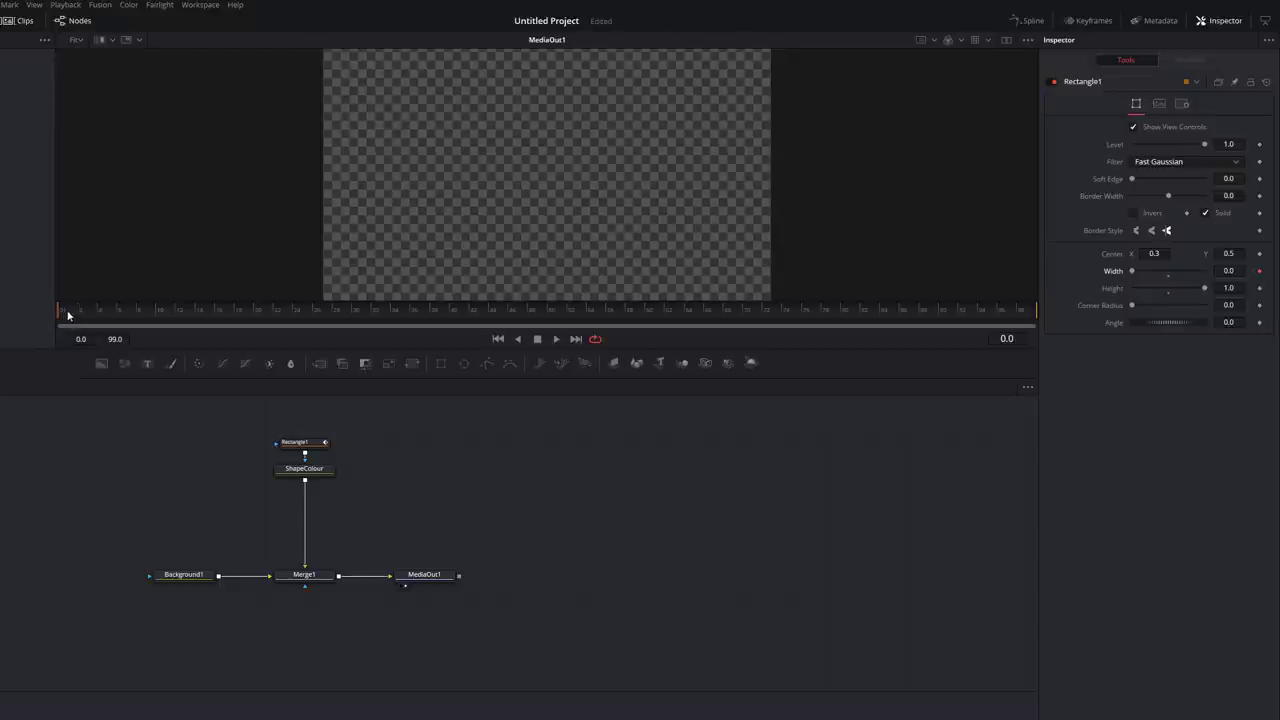
# Step: Set a second width keyframe for Rectangle1 at frame 25 with a value of 0.25
pyautogui.moveTo(140, 314); pyautogui.dragTo(304, 317)
pyautogui.moveTo(1131, 271); pyautogui.dragTo(1156, 271)
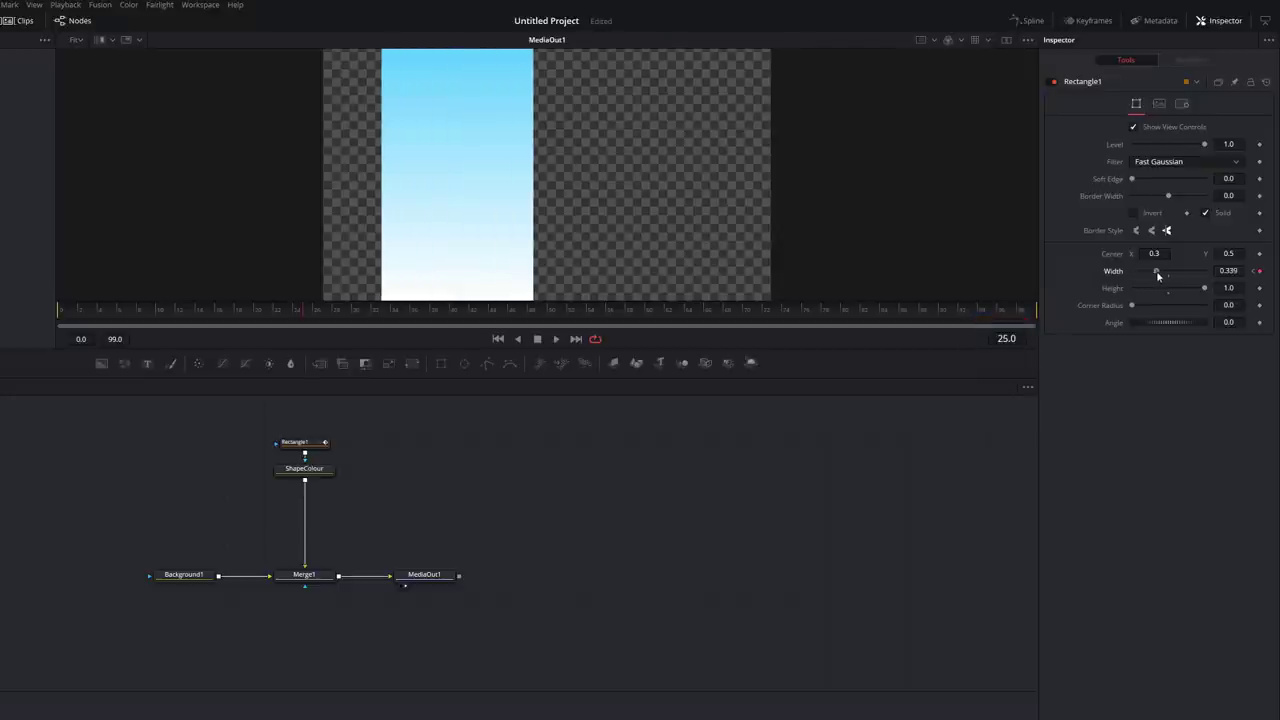
pyautogui.click(1228, 271)
pyautogui.write('0.24')
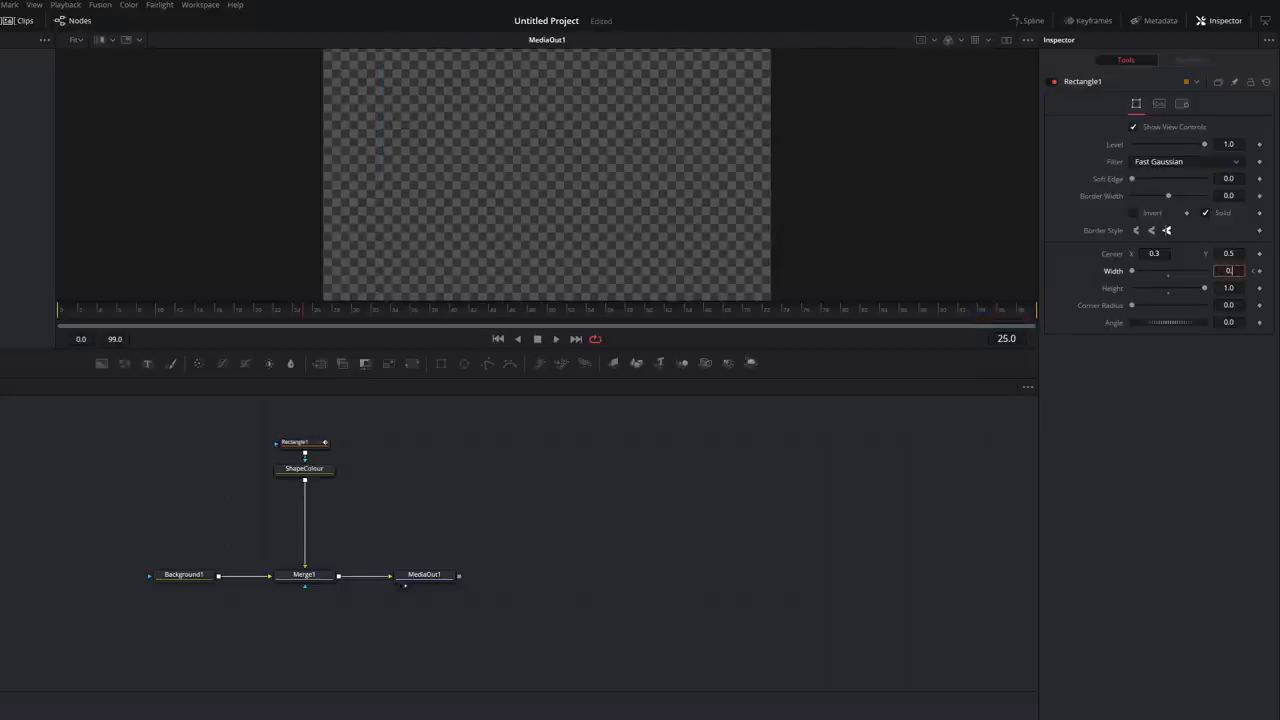
pyautogui.press('Return')
# Step: Keyframe Rectangle1's width at 0.25 on frame 74 and at 0.0 on frame 99, and play back the animation
pyautogui.moveTo(316, 313); pyautogui.dragTo(1045, 317)
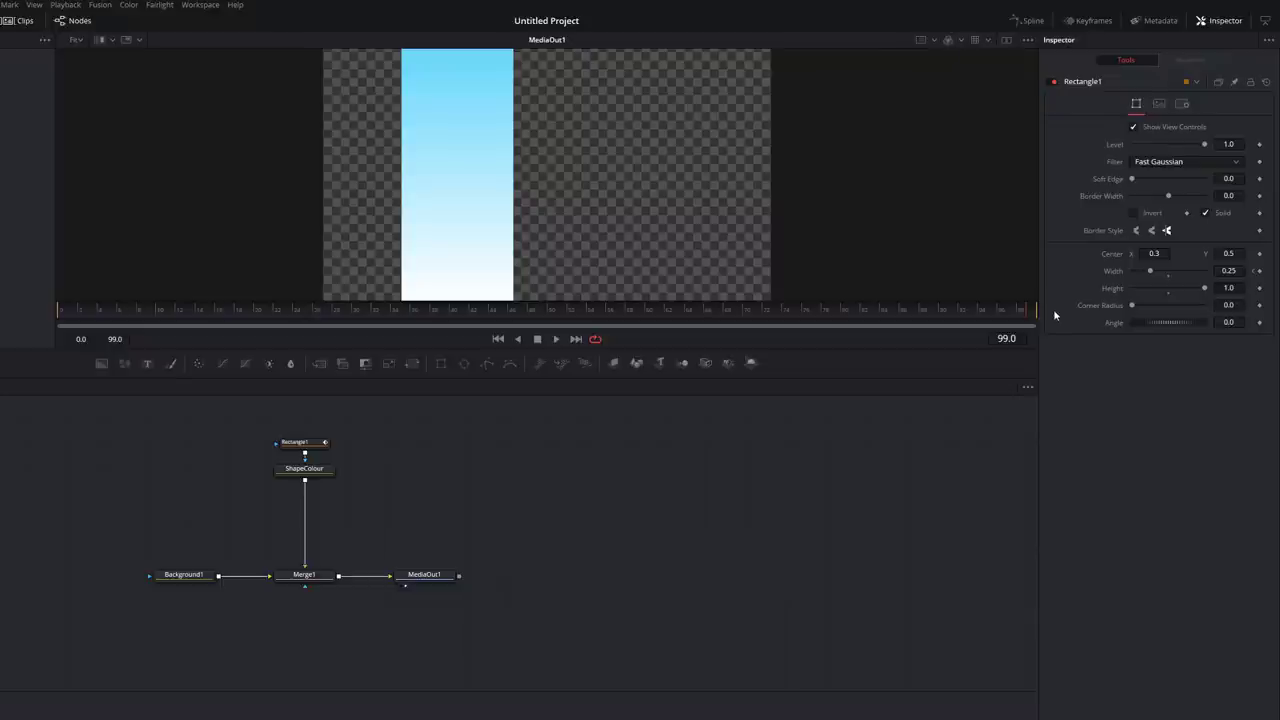
pyautogui.moveTo(954, 315); pyautogui.dragTo(785, 315)
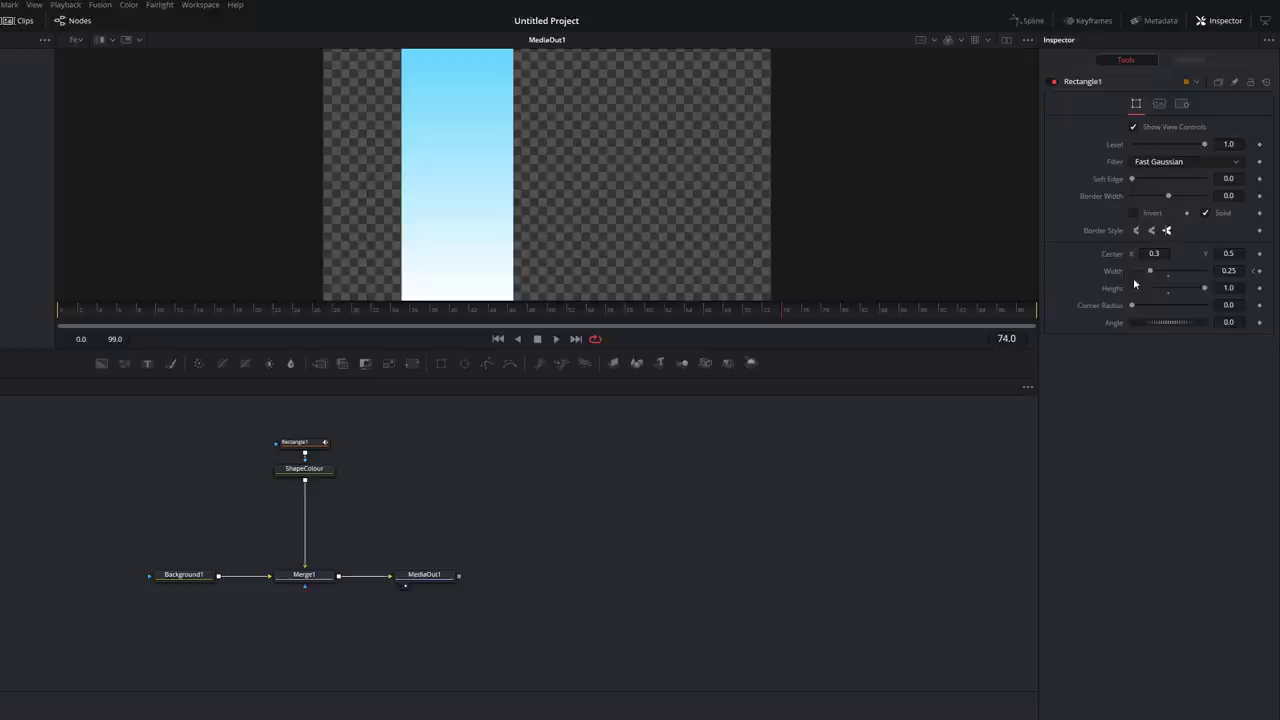
pyautogui.click(1257, 271)
pyautogui.moveTo(783, 320); pyautogui.dragTo(1077, 322)
pyautogui.moveTo(1150, 271); pyautogui.dragTo(1125, 271)
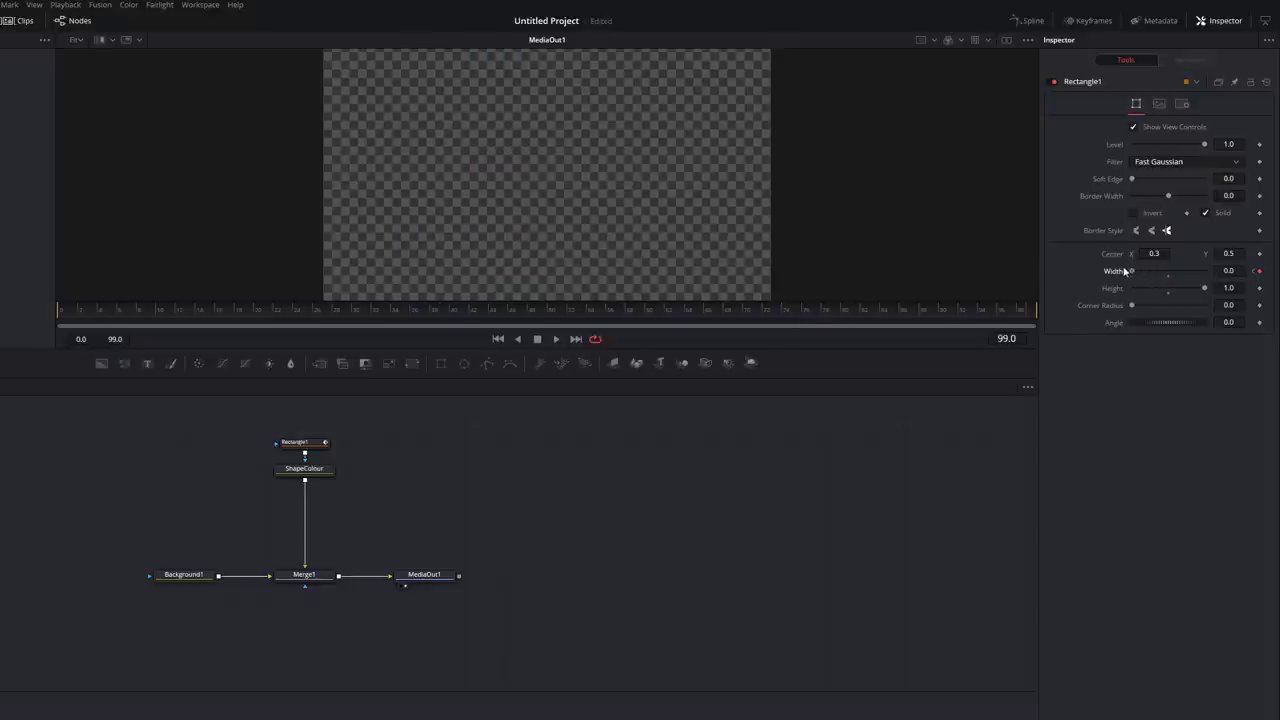
pyautogui.moveTo(88, 313); pyautogui.dragTo(1077, 330)
pyautogui.press('space')
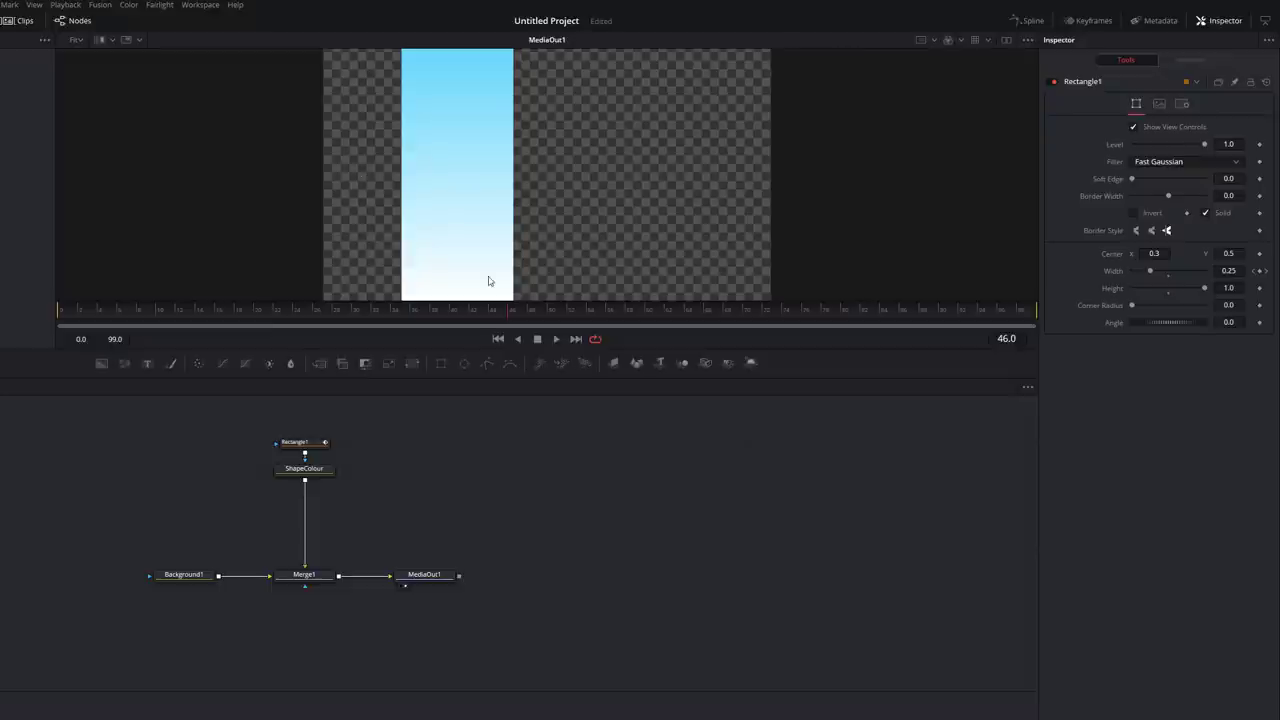
# Step: Display Rectangle1's whole Width curve in the Spline editor and smooth its first and last keyframes
pyautogui.click(1030, 20)
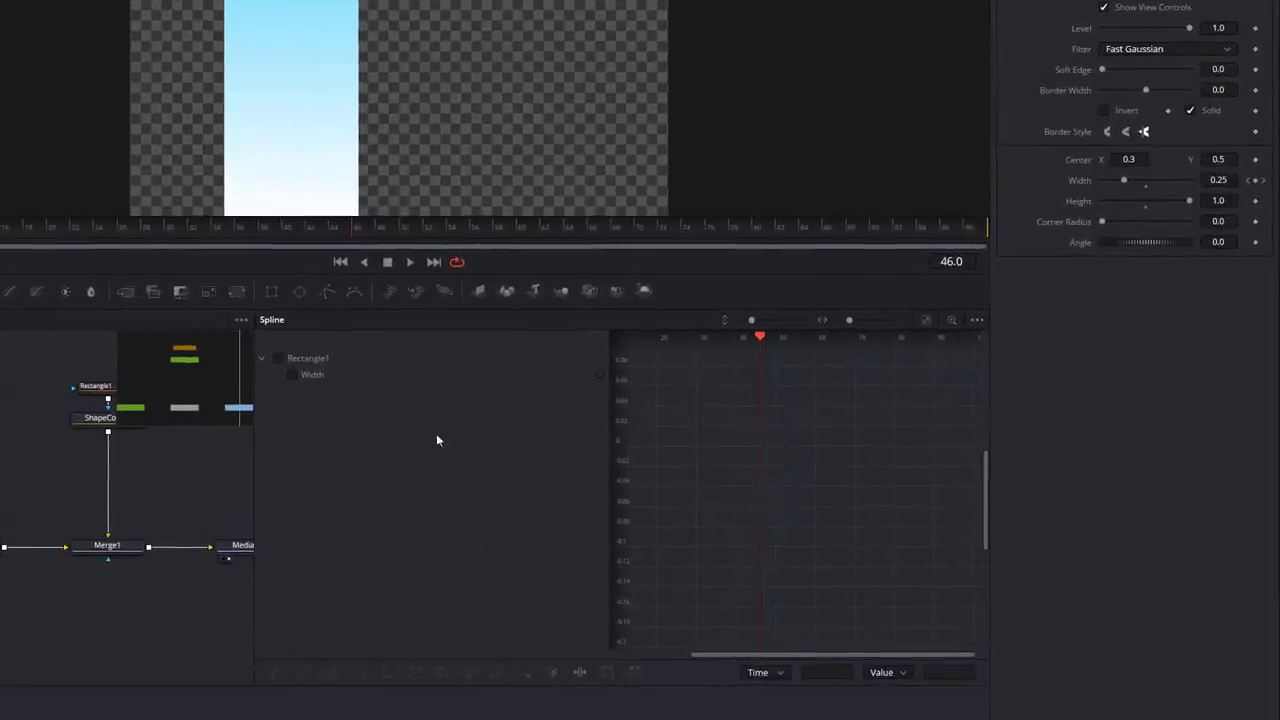
pyautogui.click(294, 375)
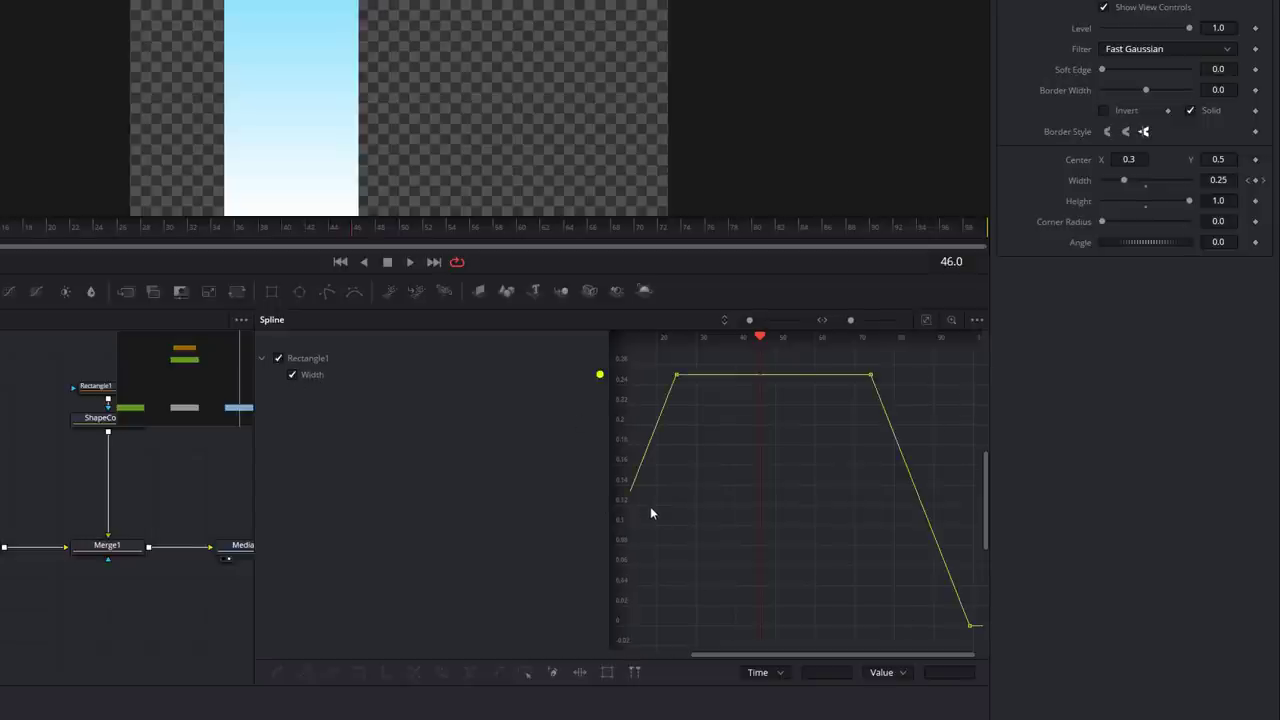
pyautogui.click(927, 320)
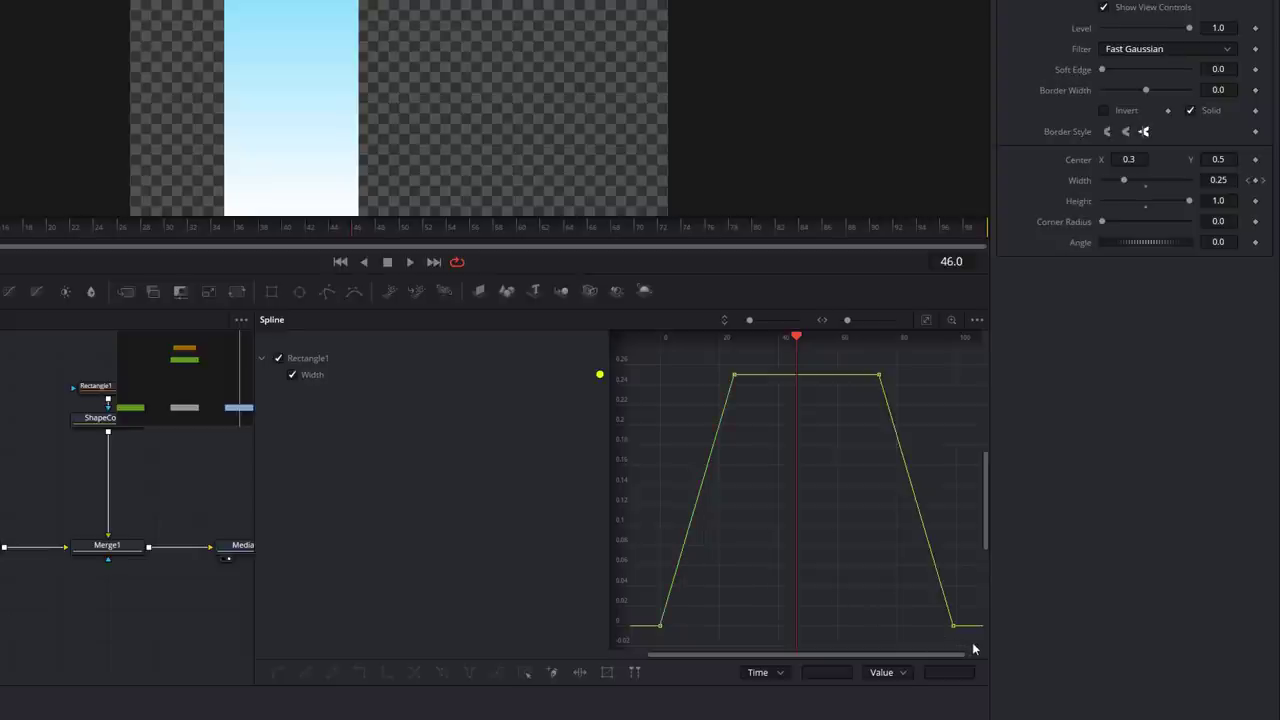
pyautogui.moveTo(978, 642); pyautogui.dragTo(642, 589)
pyautogui.press('s')
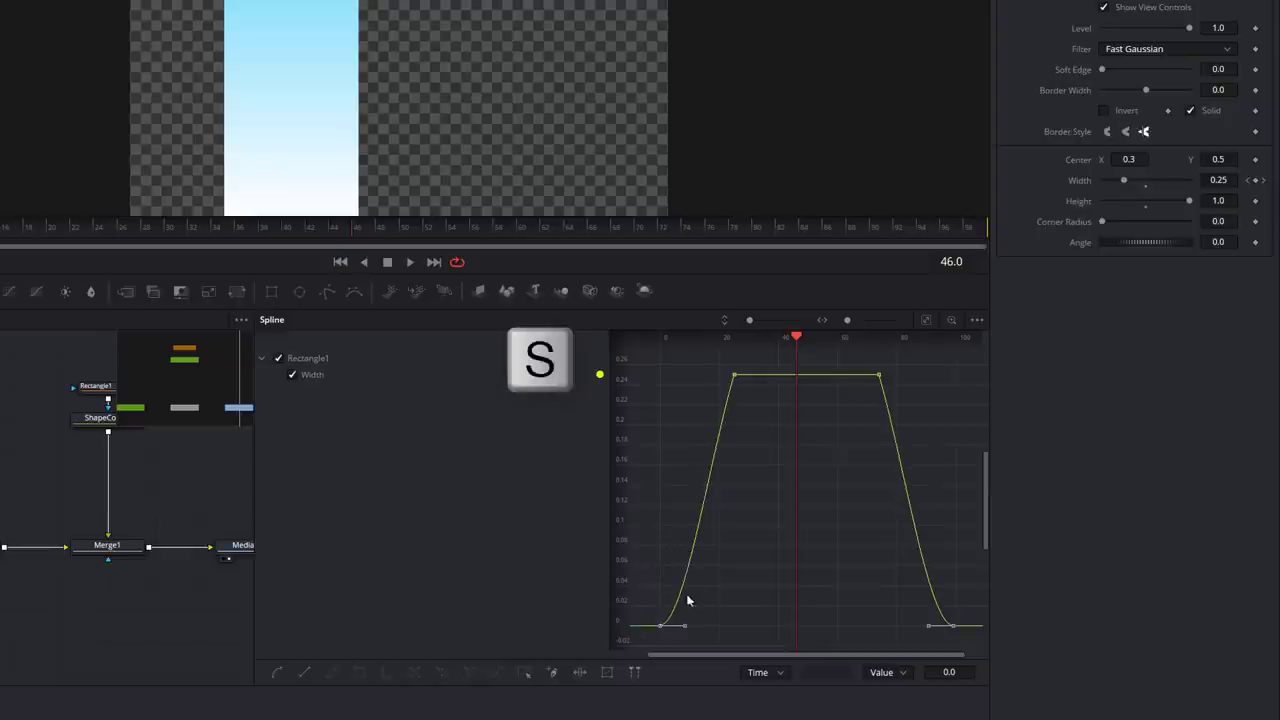
# Step: Try smoothing both upper keyframes of the Width curve together, and return them to linear
pyautogui.moveTo(777, 457); pyautogui.dragTo(704, 577)
pyautogui.moveTo(755, 436); pyautogui.dragTo(798, 399)
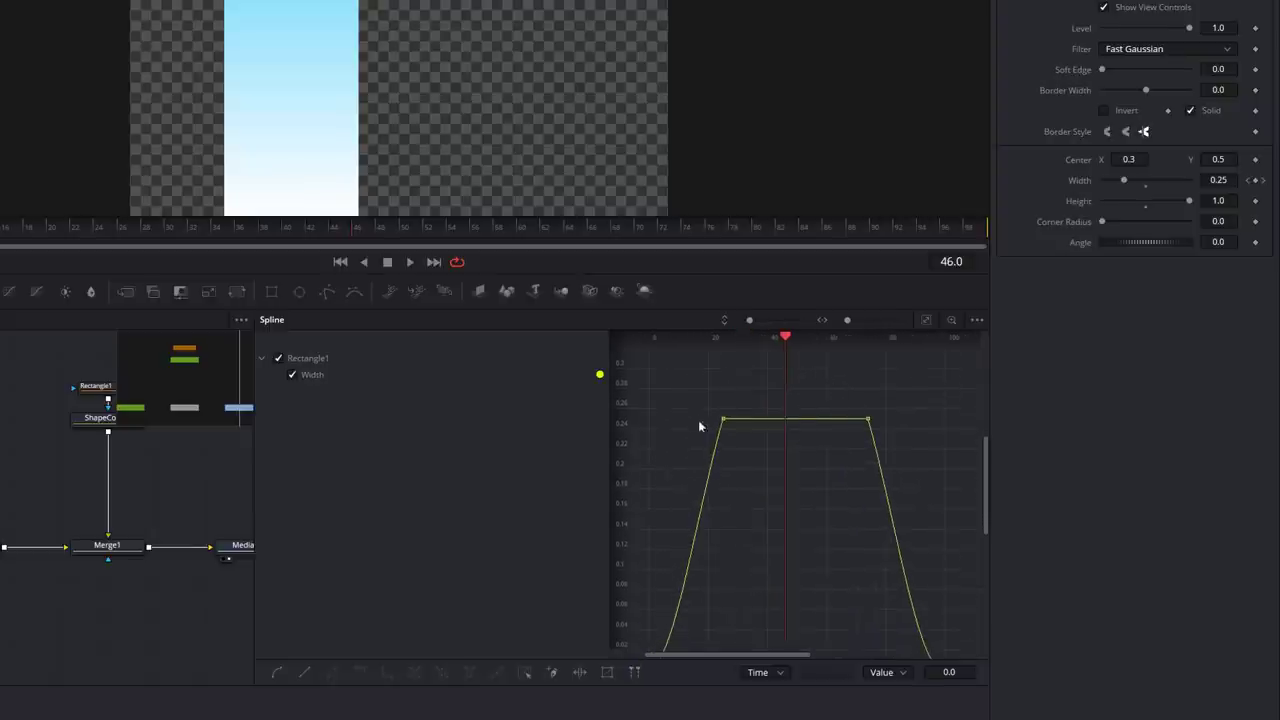
pyautogui.moveTo(932, 434); pyautogui.dragTo(685, 388)
pyautogui.press('s')
pyautogui.moveTo(795, 433); pyautogui.dragTo(762, 498)
pyautogui.press('l')
pyautogui.click(881, 427)
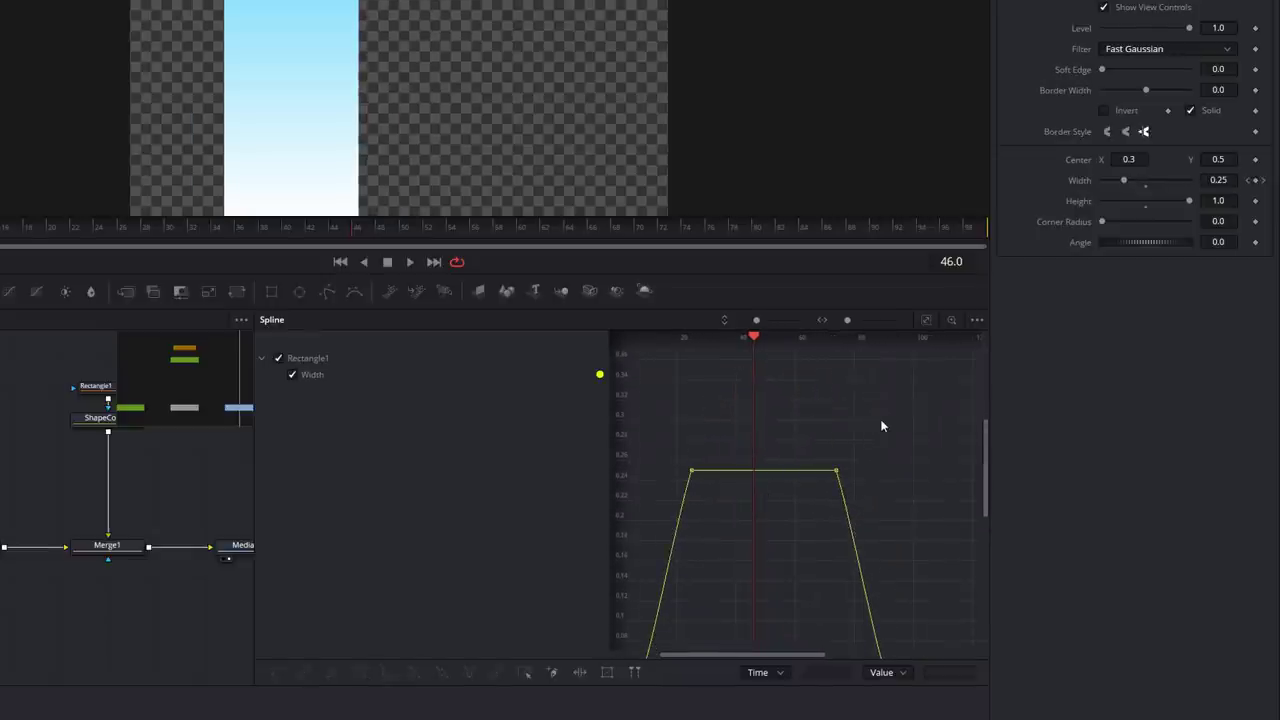
# Step: Smooth the Width keyframes at frames 25 and 74 individually, leveling their handles so the curve stays flat between them
pyautogui.click(690, 471)
pyautogui.press('s')
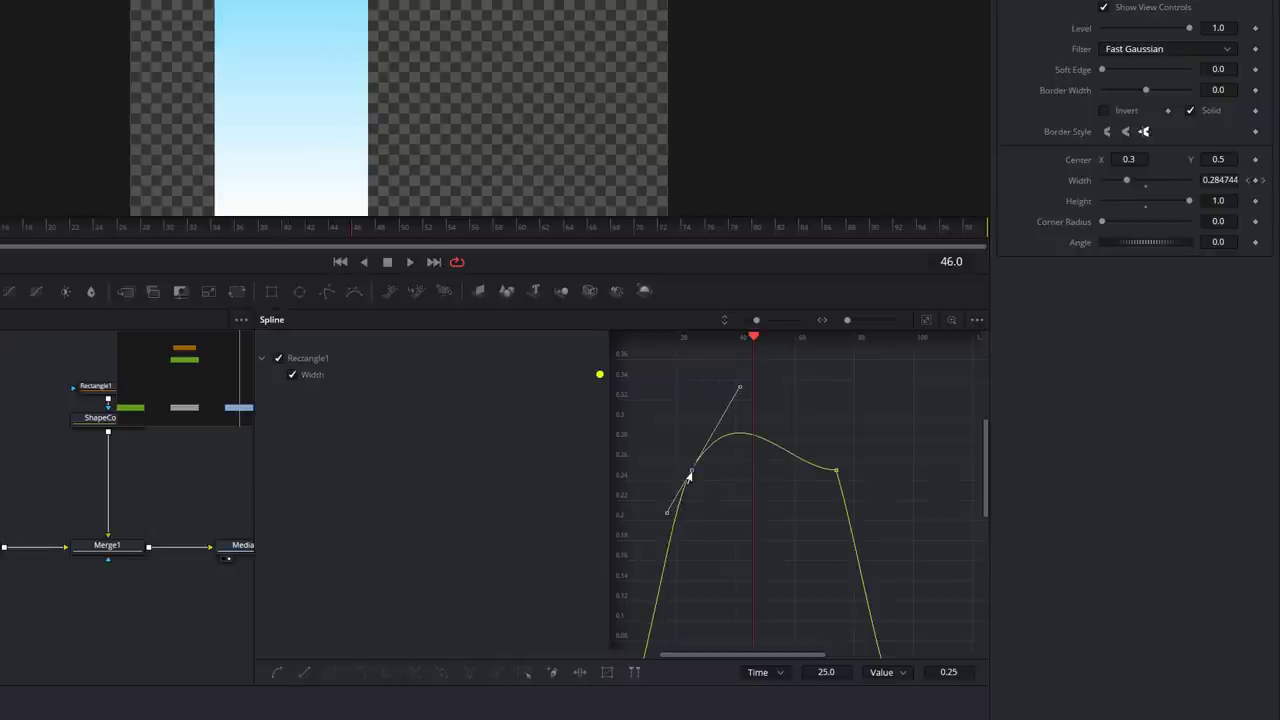
pyautogui.moveTo(738, 390); pyautogui.dragTo(753, 475)
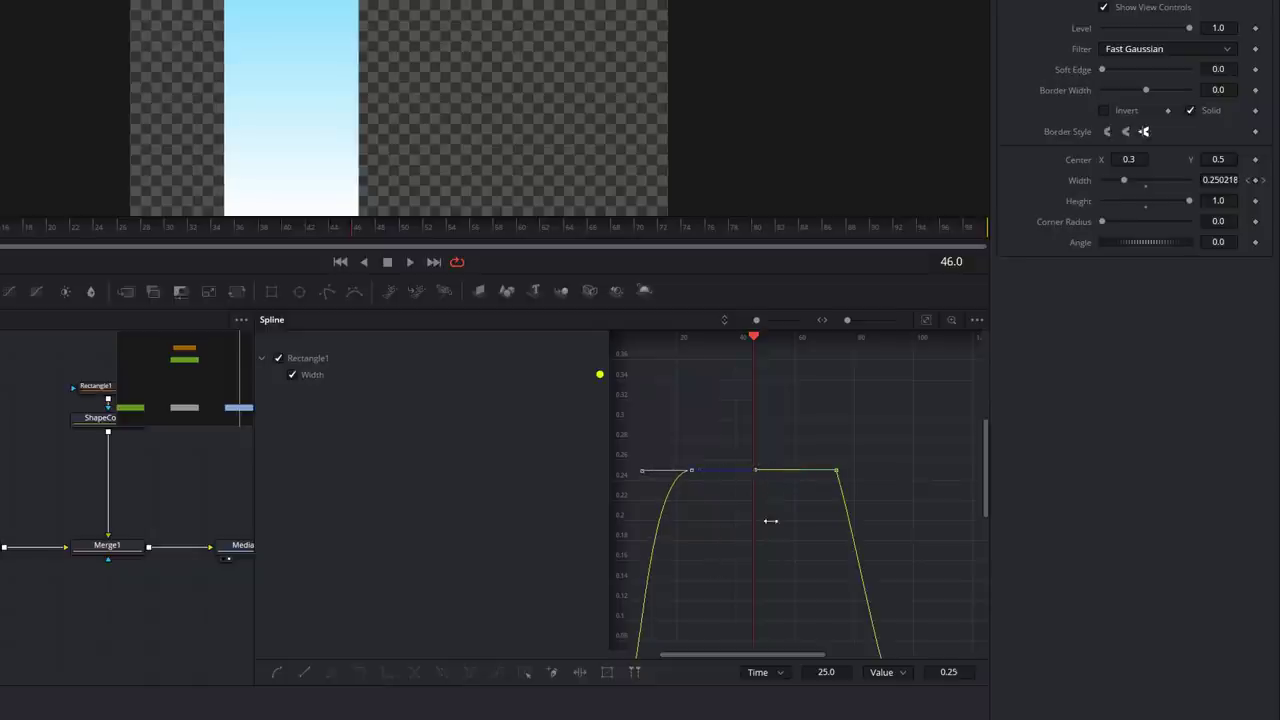
pyautogui.click(835, 471)
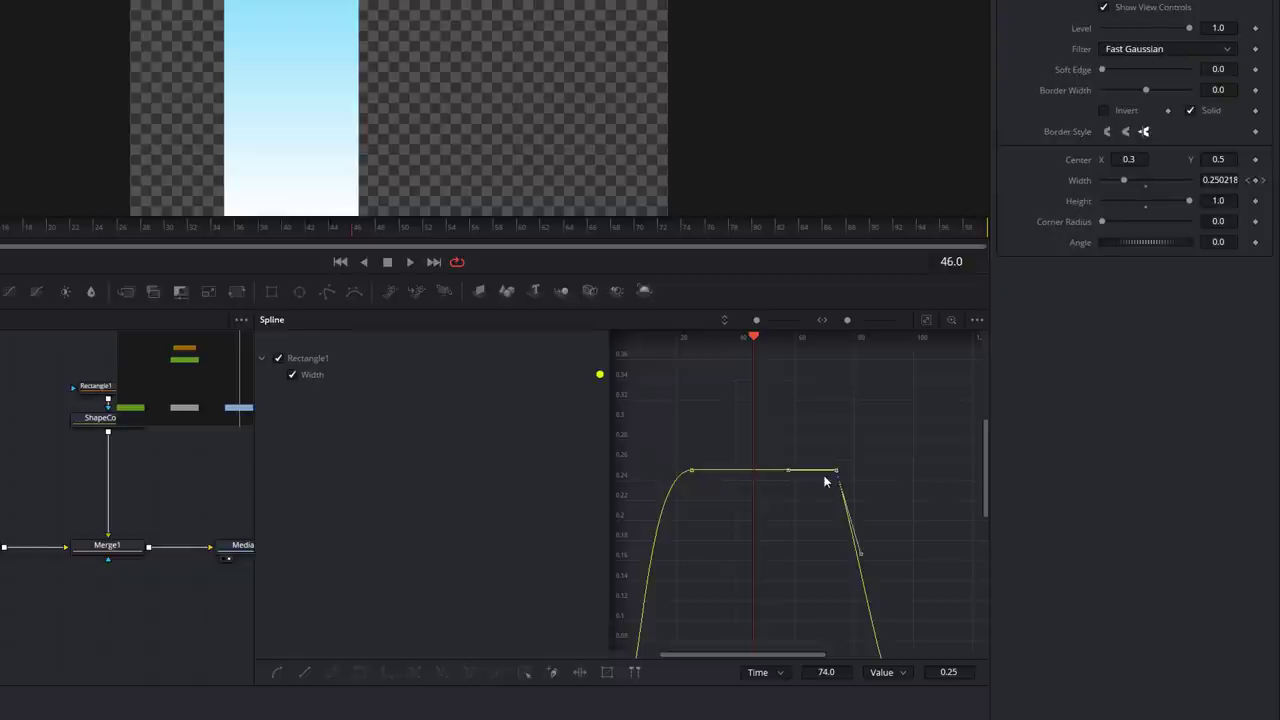
pyautogui.moveTo(833, 474); pyautogui.dragTo(759, 474)
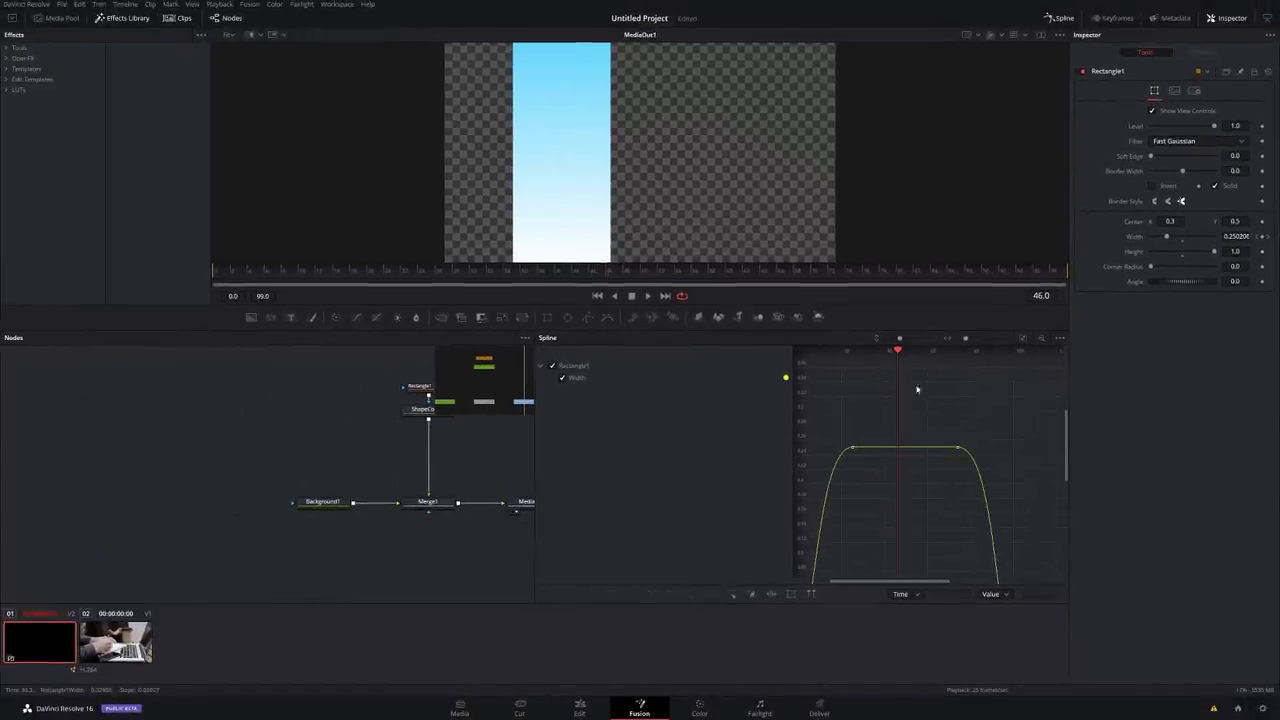
# Step: Play the eased width animation from the first frame and close the Spline editor
pyautogui.click(212, 273)
pyautogui.press('space')
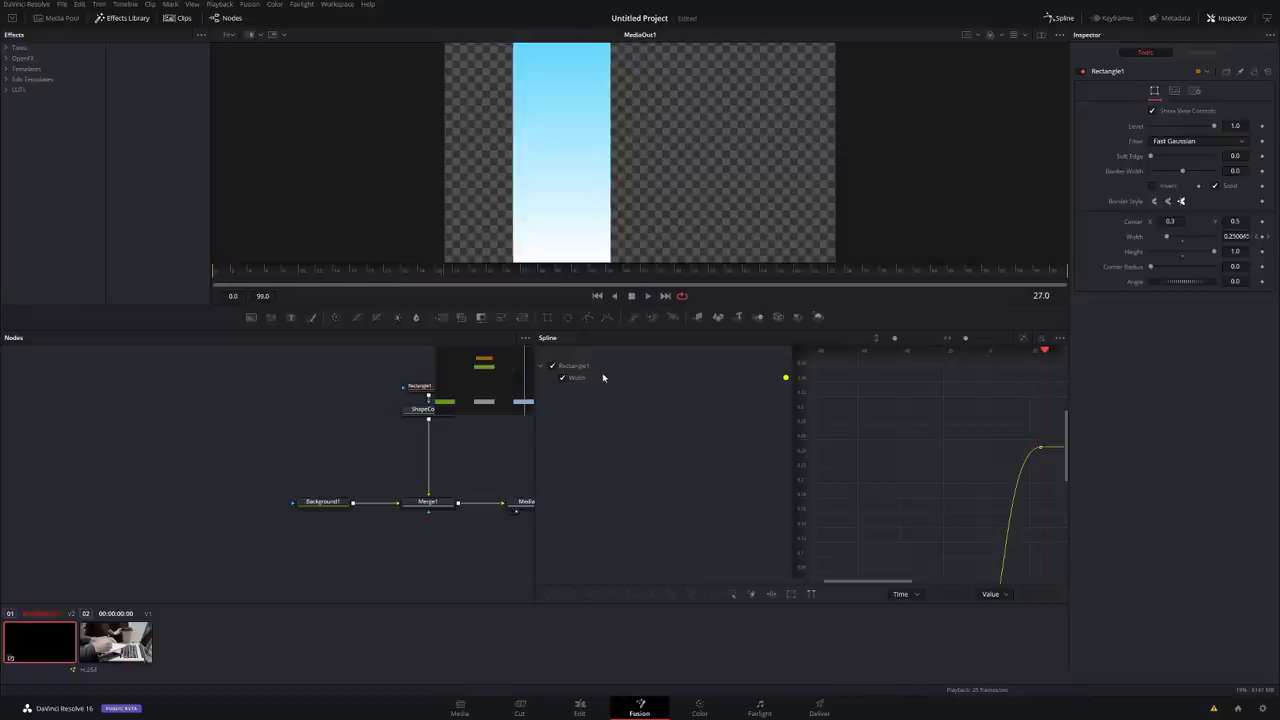
pyautogui.click(1062, 19)
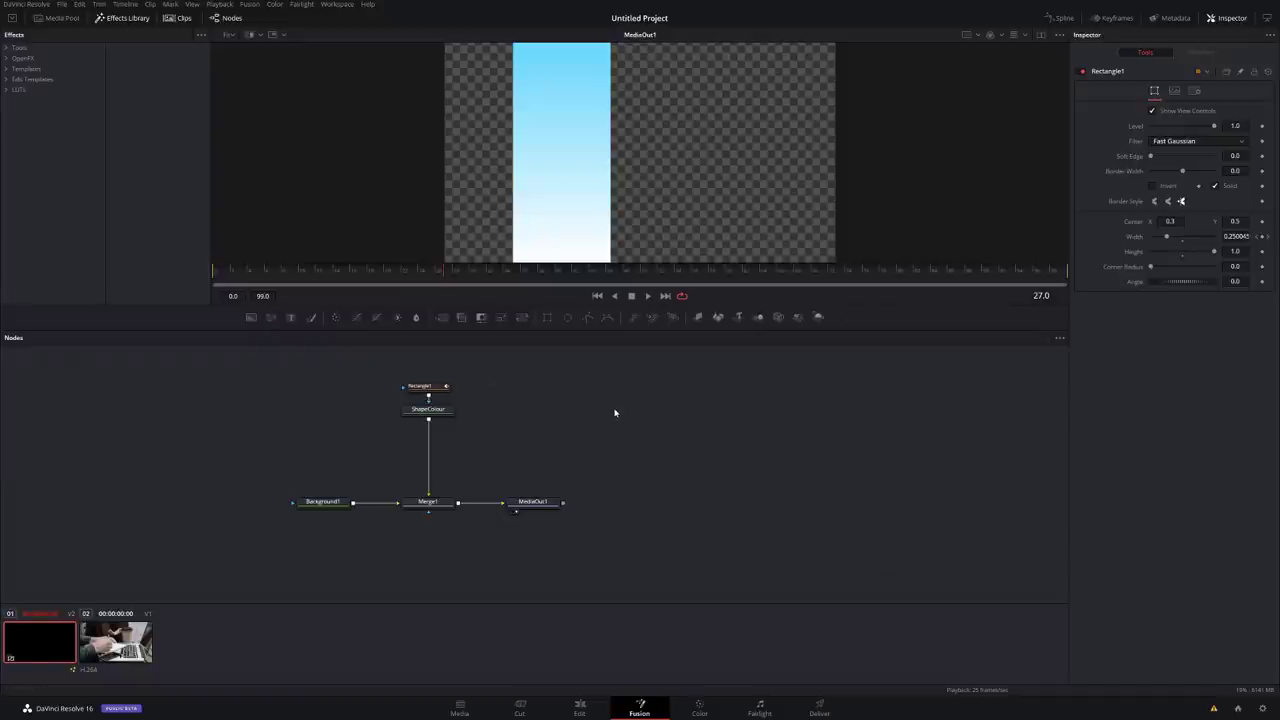
# Step: Add a Drop Shadow node to the composition
pyautogui.hotkey('ctrl', 'space')
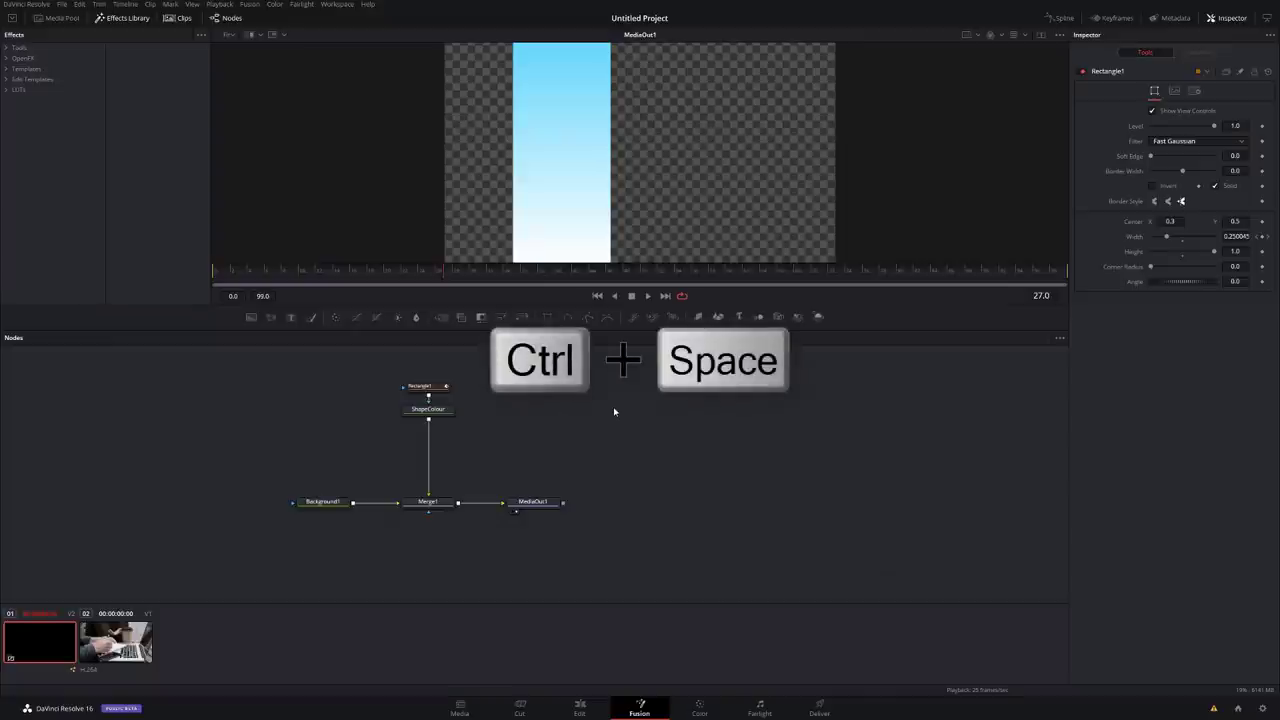
pyautogui.hotkey('ctrl', 'space')
pyautogui.write('keyfra')
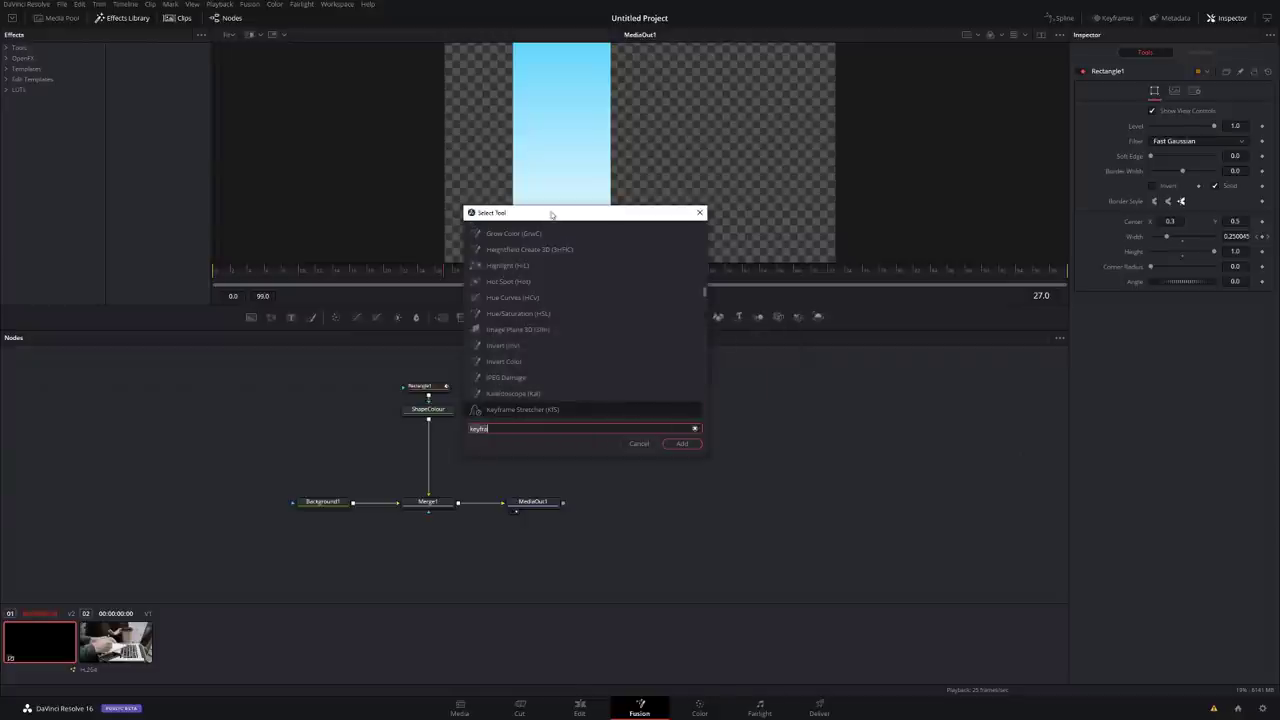
pyautogui.press('BackSpace')
pyautogui.press('BackSpace')
pyautogui.press('BackSpace')
pyautogui.press('BackSpace')
pyautogui.press('BackSpace')
pyautogui.press('BackSpace')
pyautogui.write('drop')
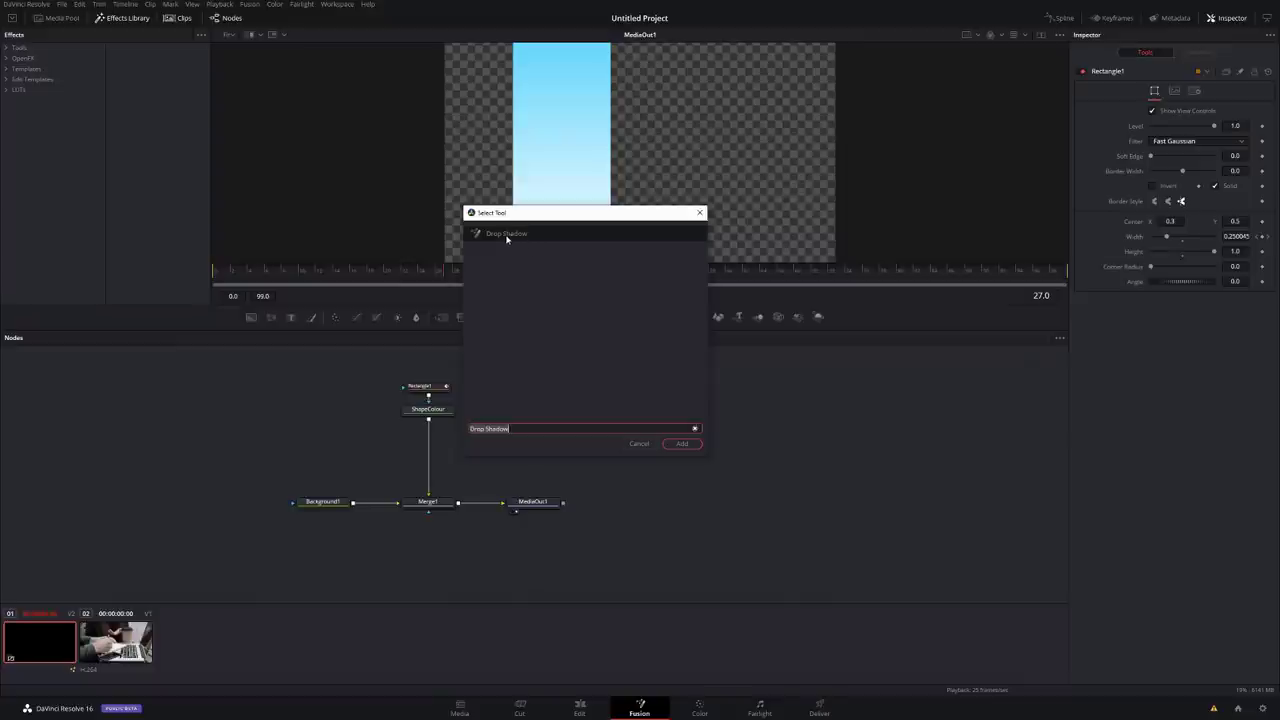
pyautogui.click(690, 449)
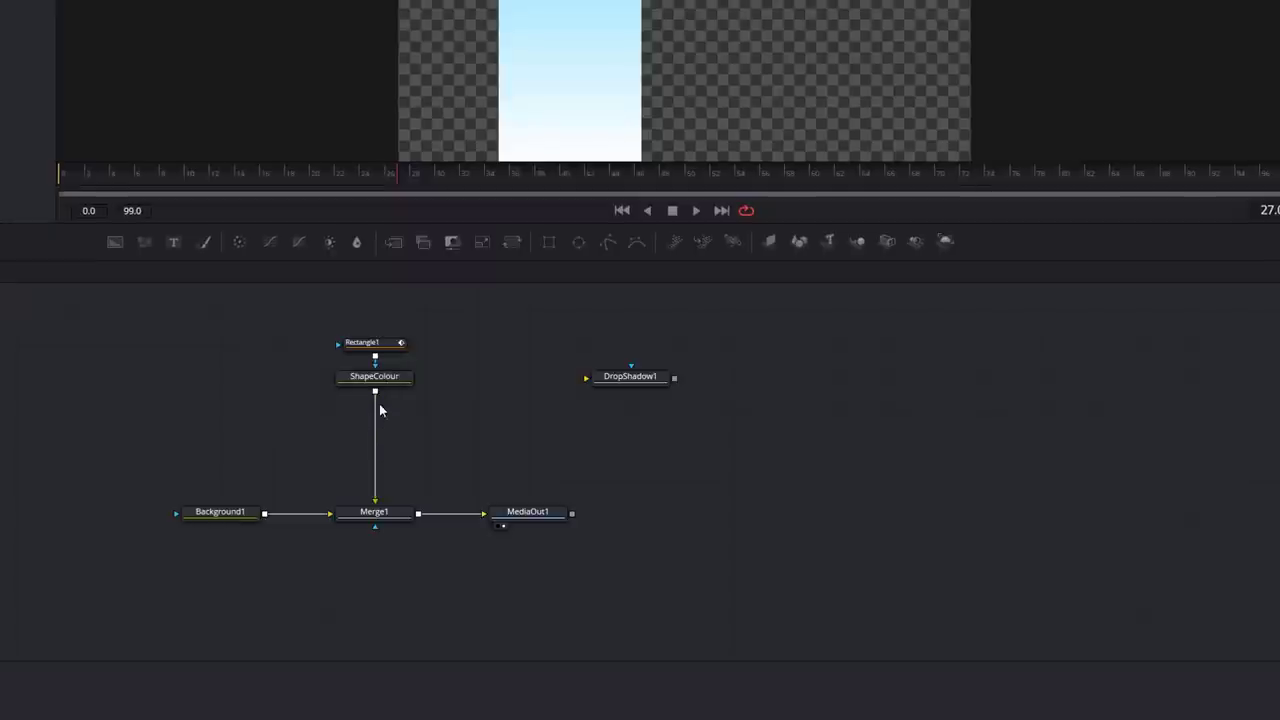
# Step: Insert DropShadow1 between ShapeColour and Merge1, with shadow strength 1.0, drop angle 89.0, drop distance 0.2 and blur 1.0
pyautogui.moveTo(640, 377); pyautogui.dragTo(376, 450)
pyautogui.click(584, 351)
pyautogui.press('shift')
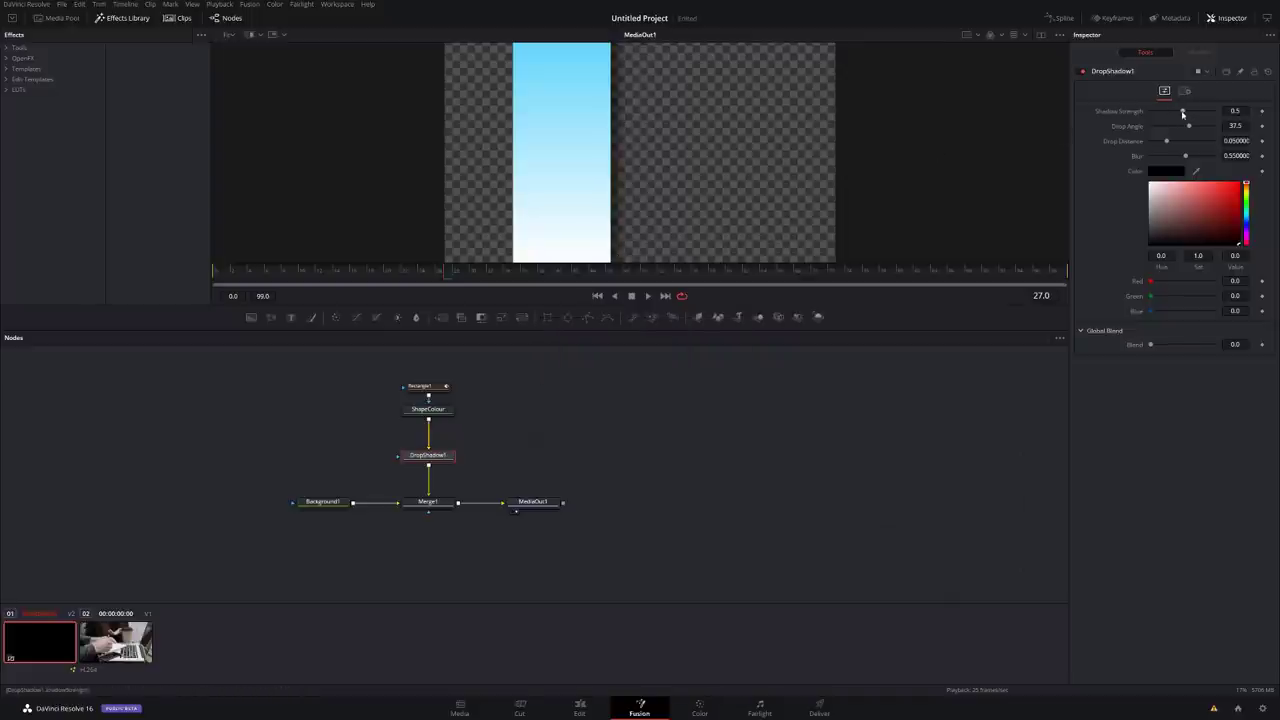
pyautogui.moveTo(1183, 113); pyautogui.dragTo(1214, 156)
pyautogui.moveTo(1200, 113); pyautogui.dragTo(1222, 112)
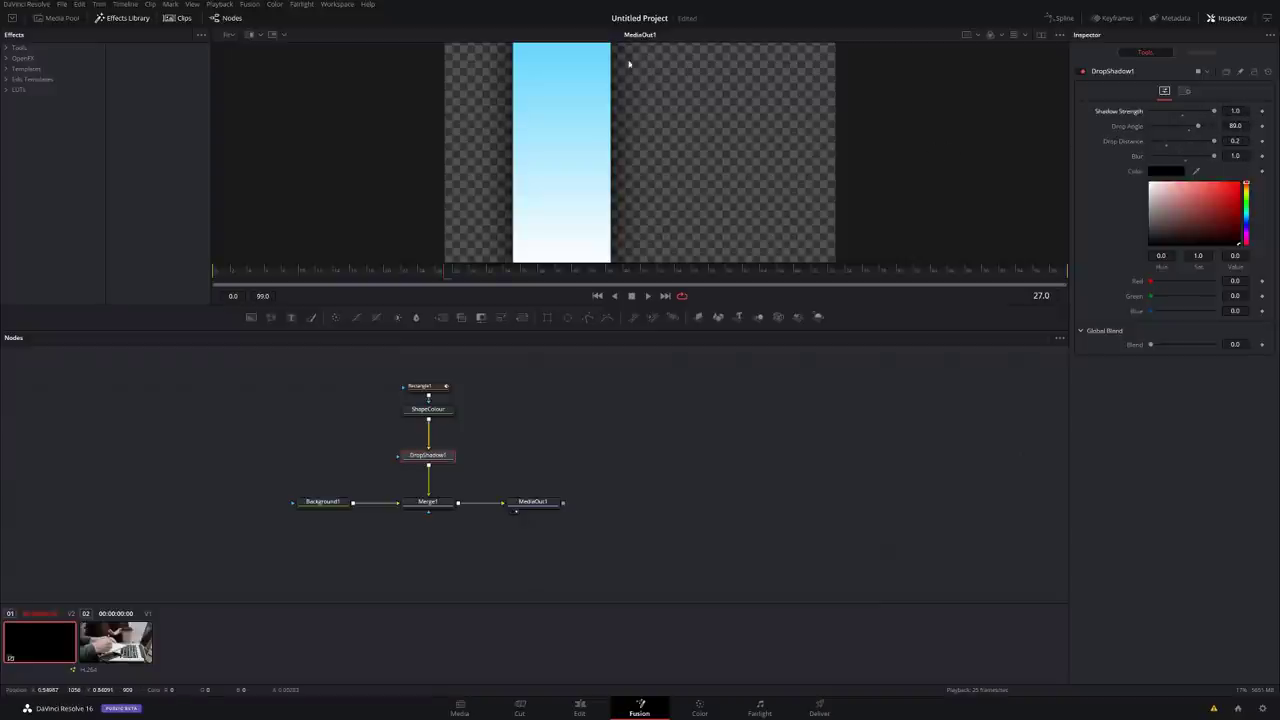
# Step: Switch to the Edit page and preview the animated Fusion Composition over the video clip by playing and scrubbing
pyautogui.click(580, 708)
pyautogui.moveTo(373, 400); pyautogui.dragTo(322, 388)
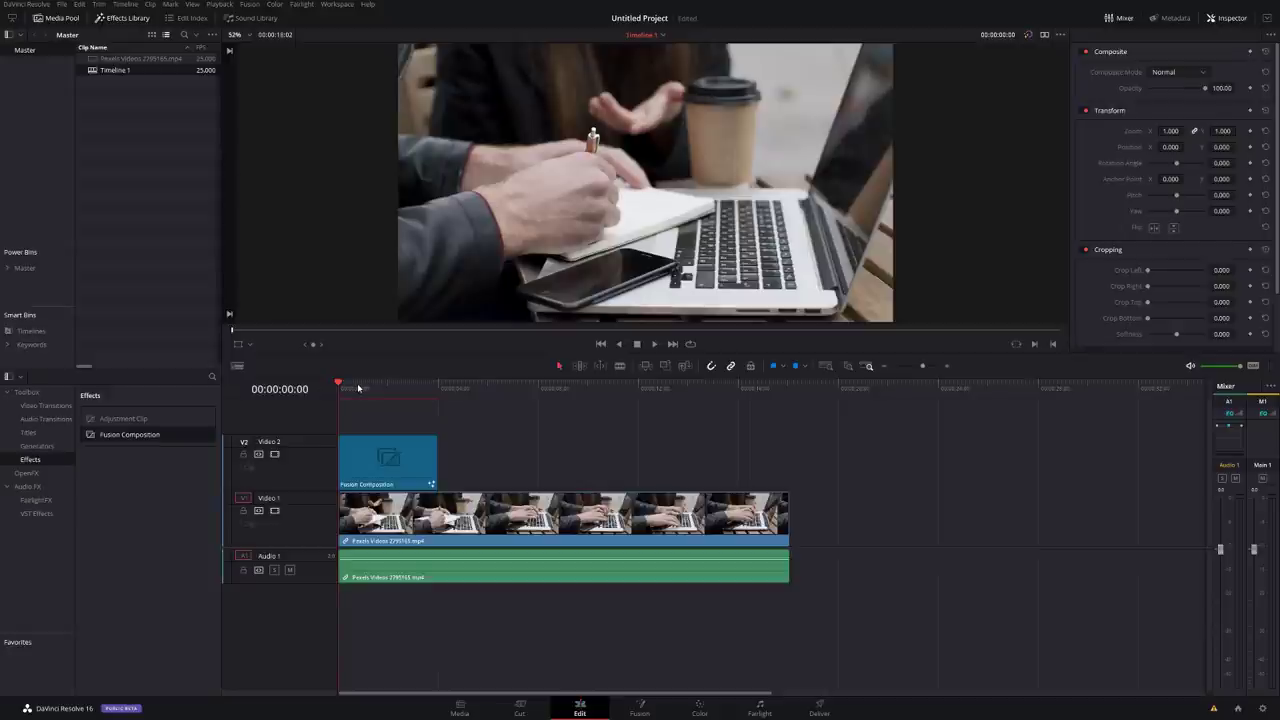
pyautogui.press('space')
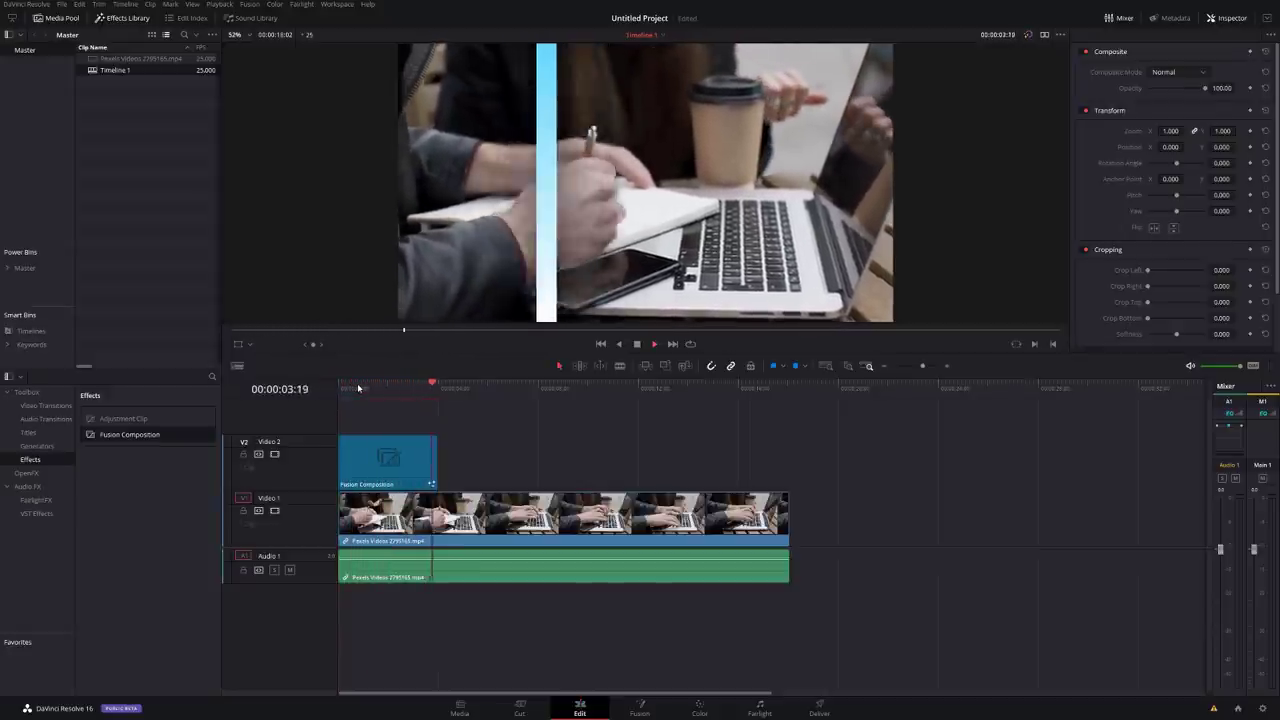
pyautogui.click(389, 391)
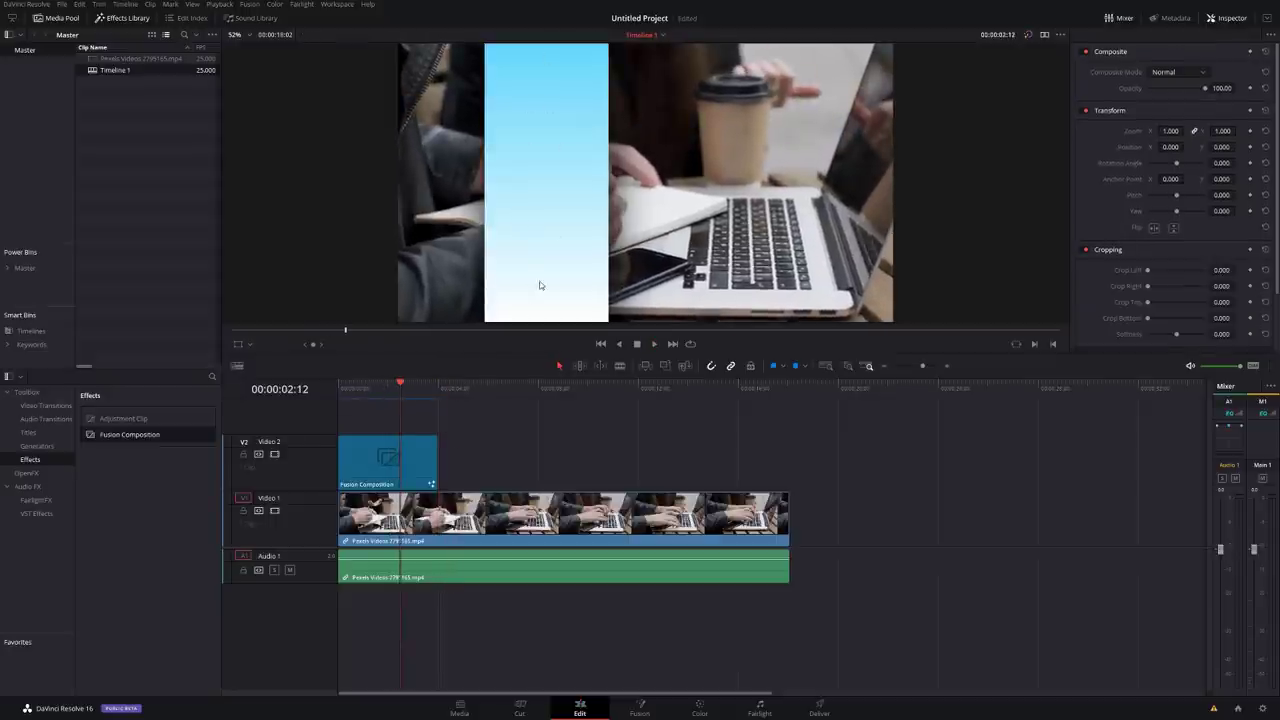
pyautogui.click(391, 394)
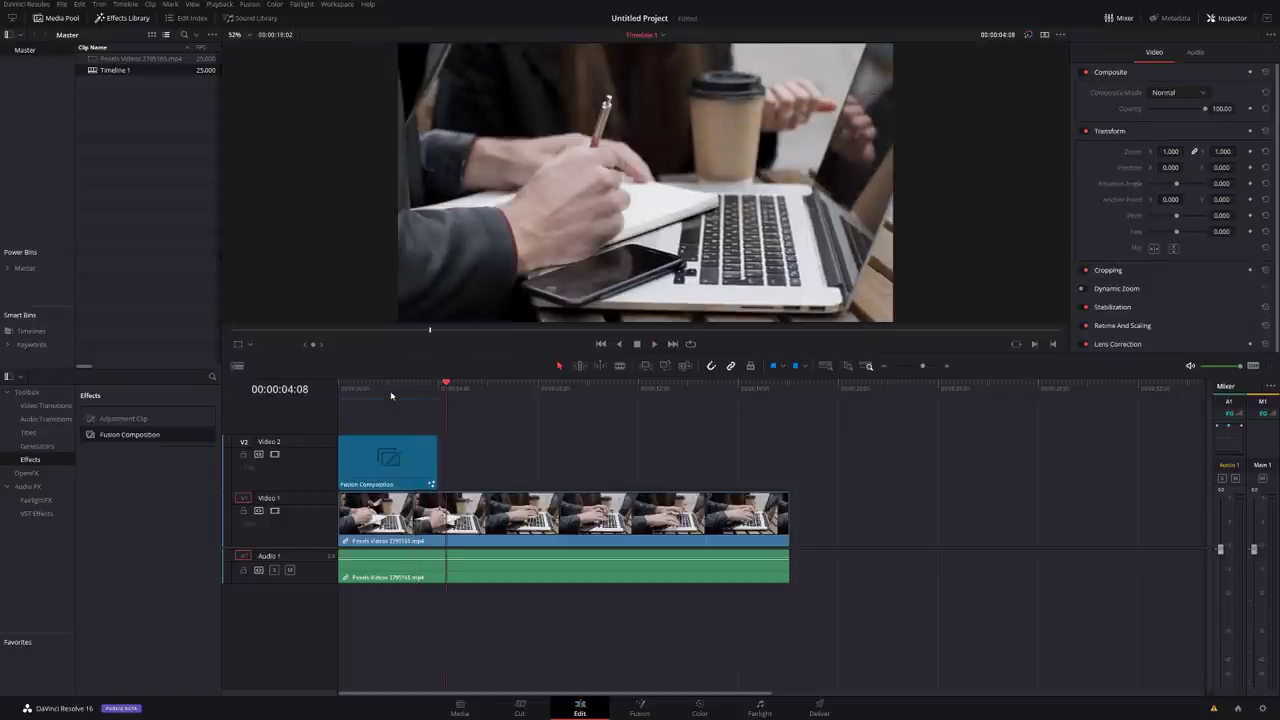
pyautogui.moveTo(392, 394); pyautogui.dragTo(376, 394)
# Step: Open the Fusion Composition clip from the Video 2 track on the Fusion page
pyautogui.click(407, 458)
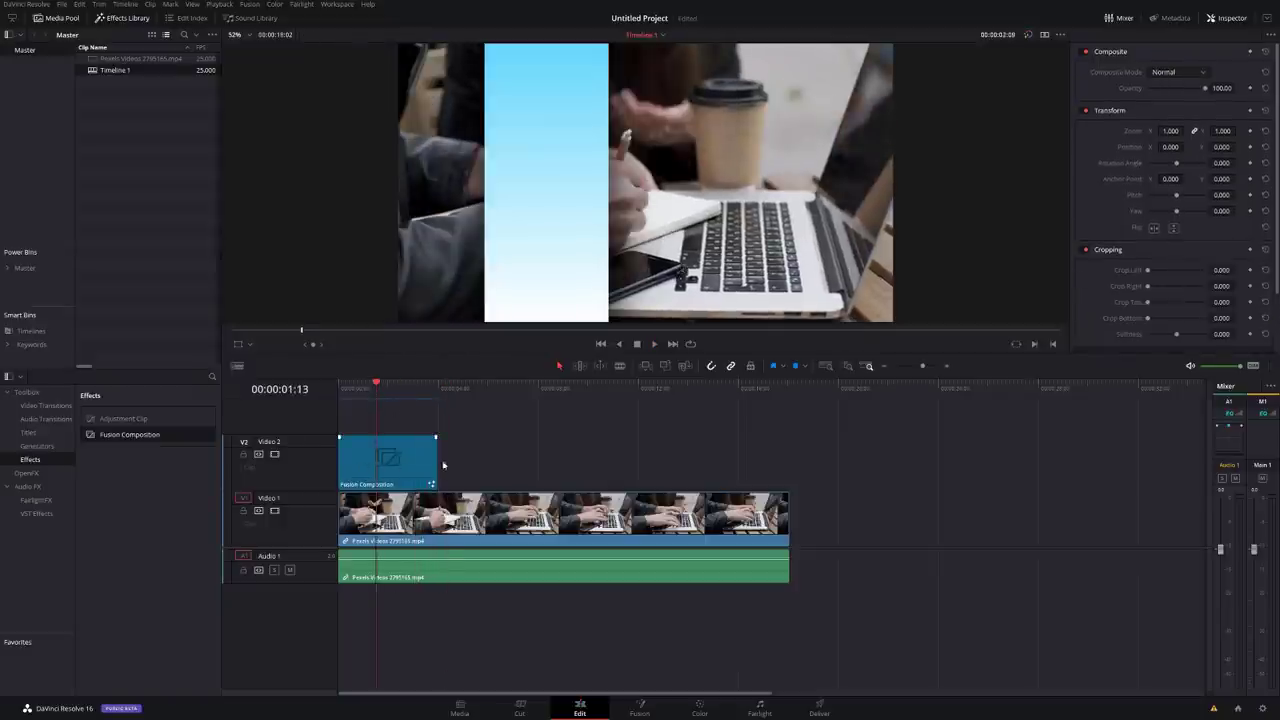
pyautogui.click(376, 456)
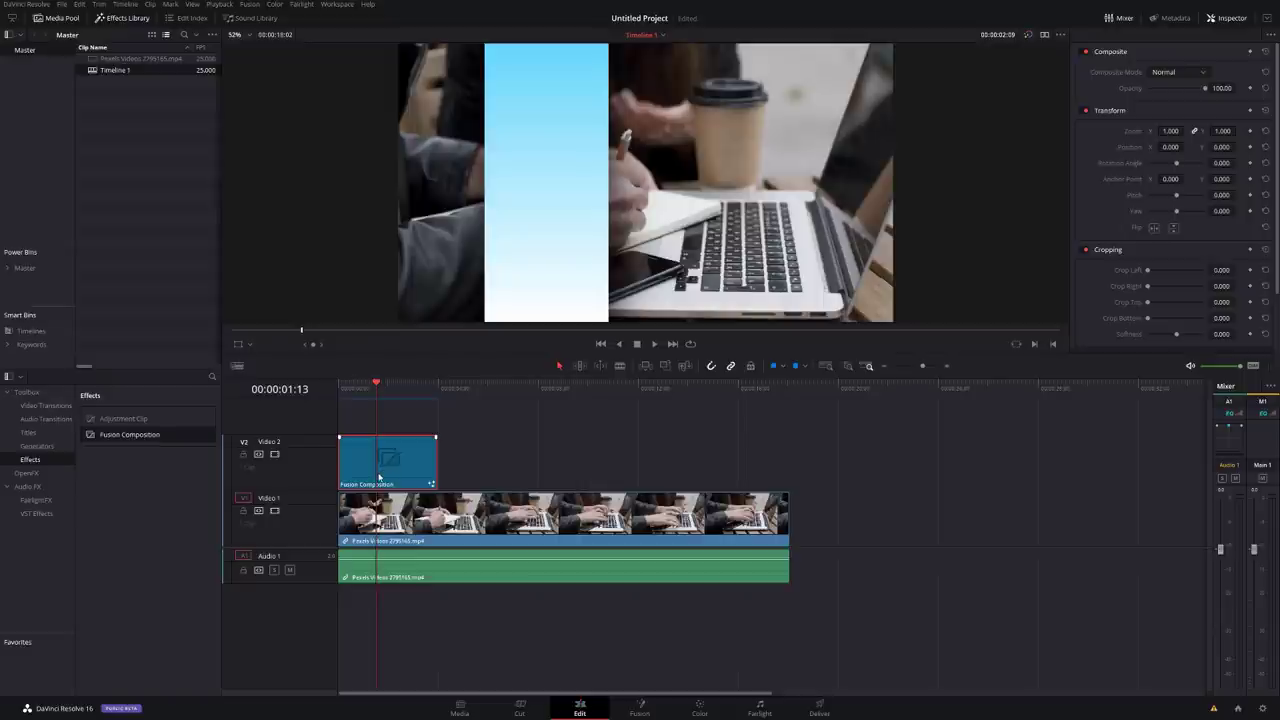
pyautogui.click(641, 713)
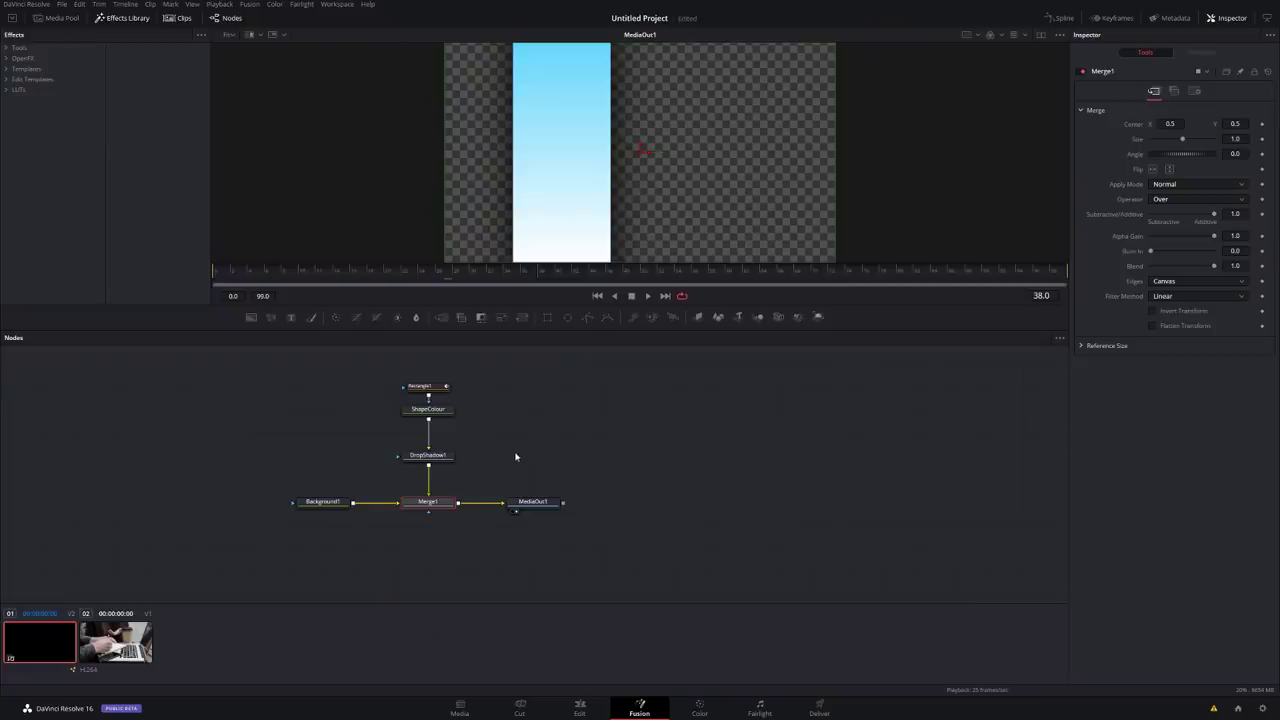
# Step: Insert a Keyframe Stretcher node between Merge1 and MediaOut1 and move MediaOut1 further along to space out the nodes
pyautogui.hotkey('ctrl', 'space')
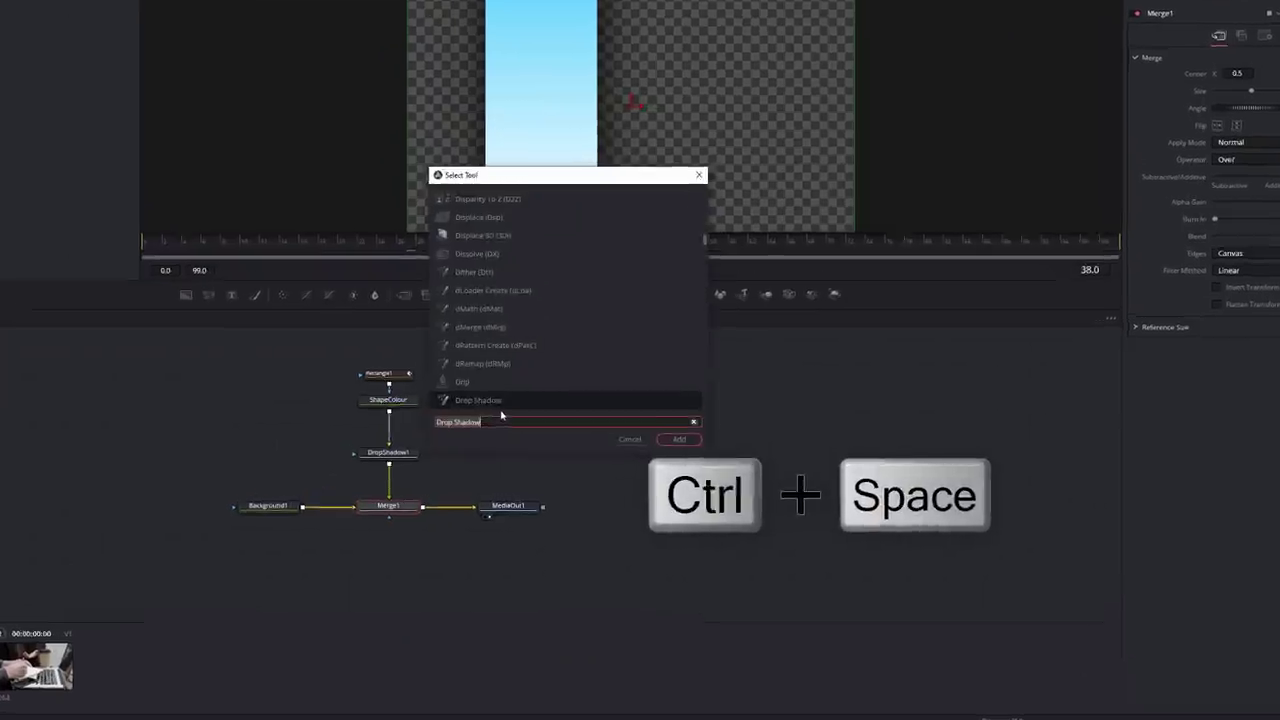
pyautogui.write('key')
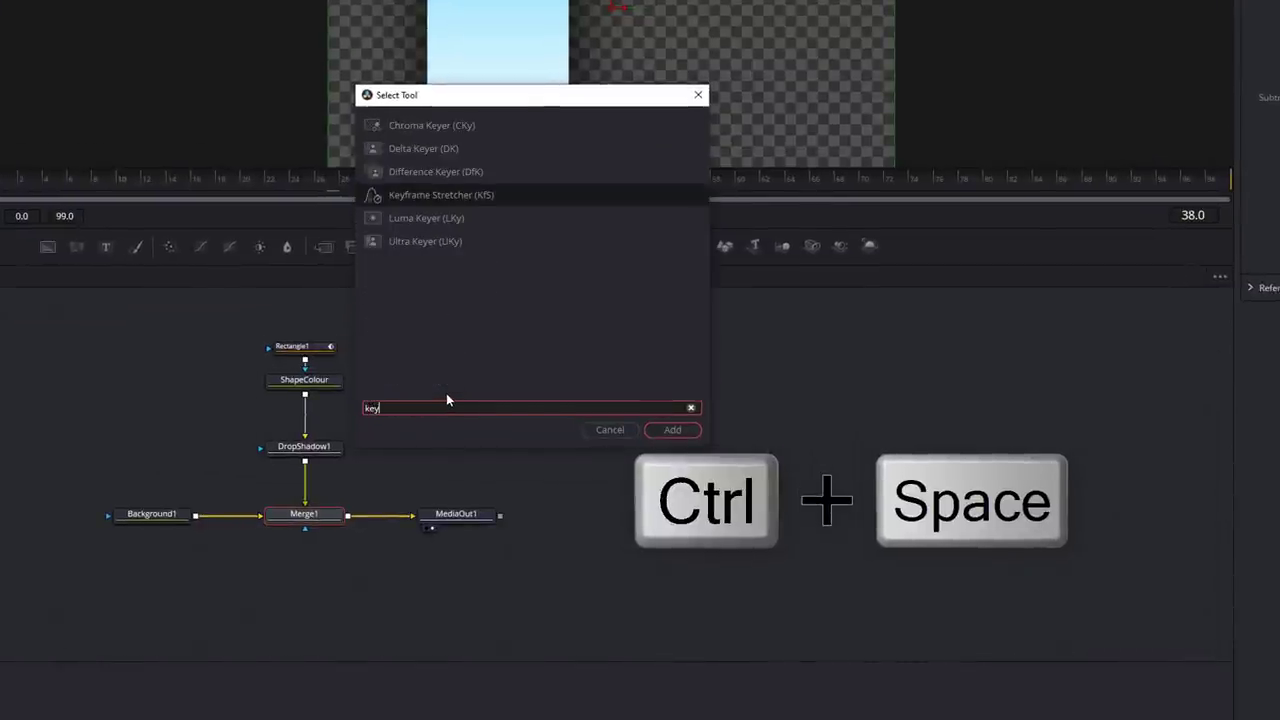
pyautogui.click(459, 196)
pyautogui.click(672, 430)
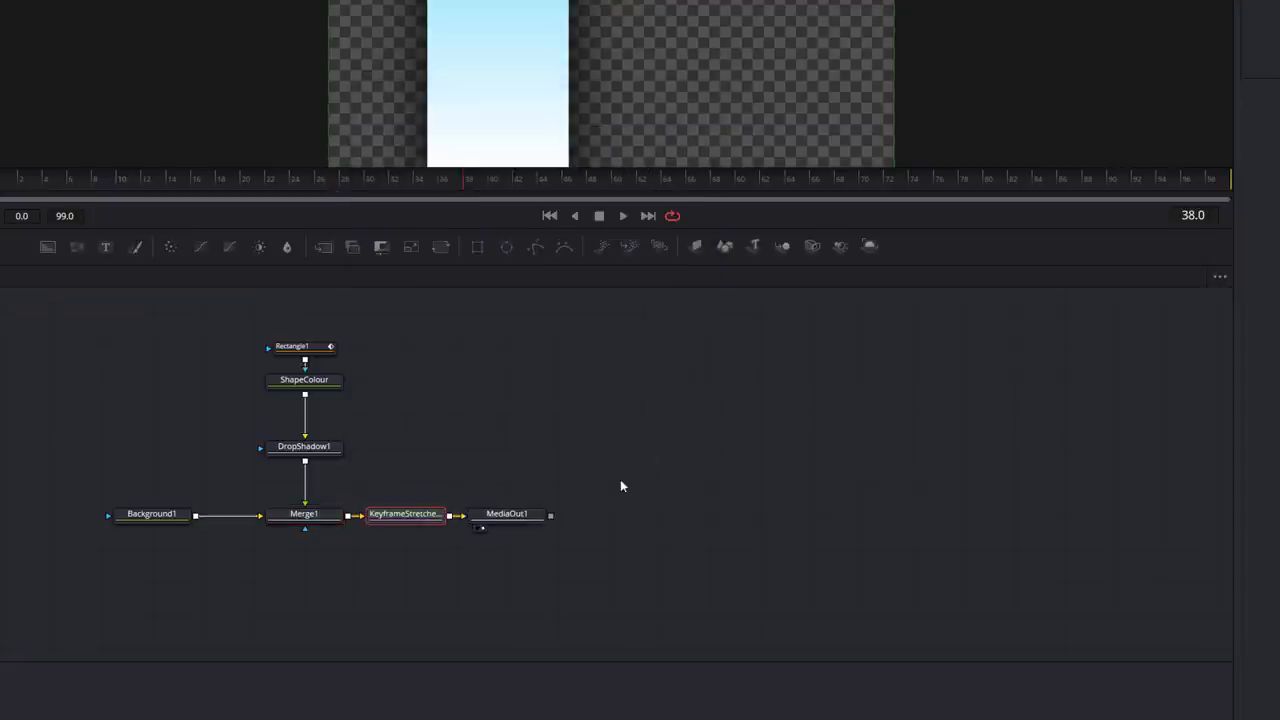
pyautogui.moveTo(526, 524); pyautogui.dragTo(577, 524)
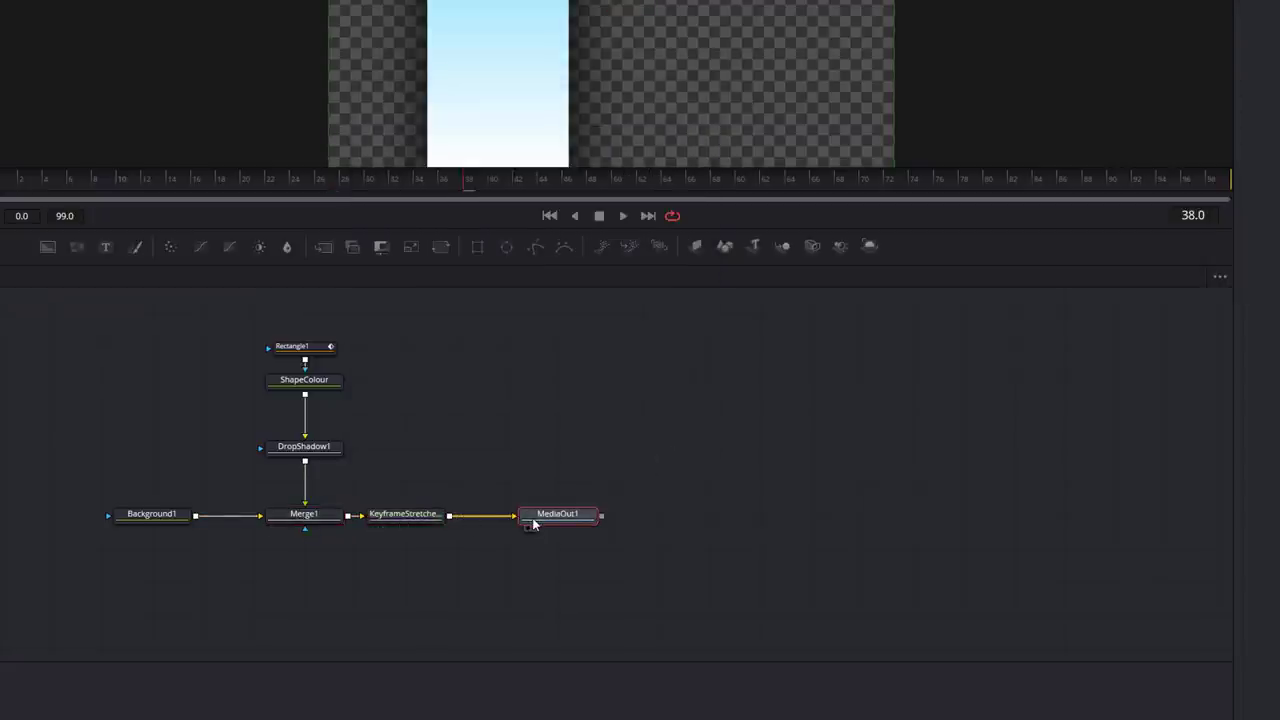
# Step: Check the composition's first and last frames and set the Keyframe Stretcher's source end to 99
pyautogui.click(411, 520)
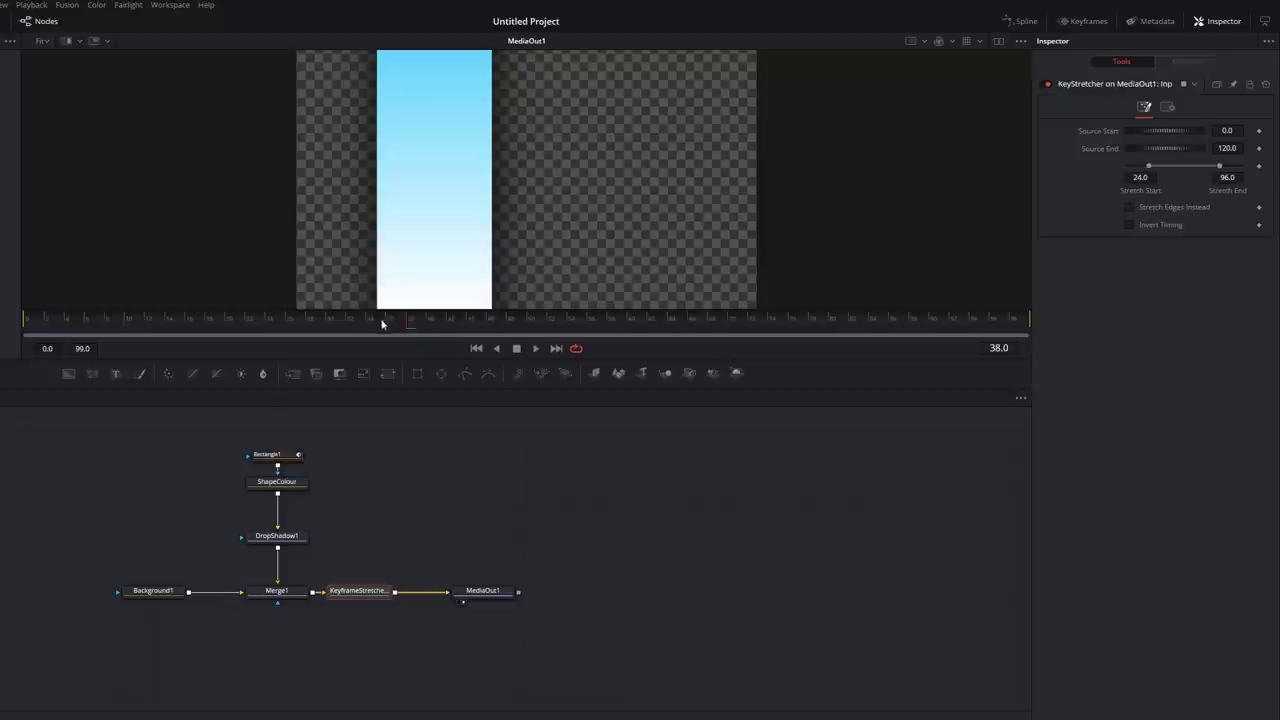
pyautogui.moveTo(437, 326); pyautogui.dragTo(5, 327)
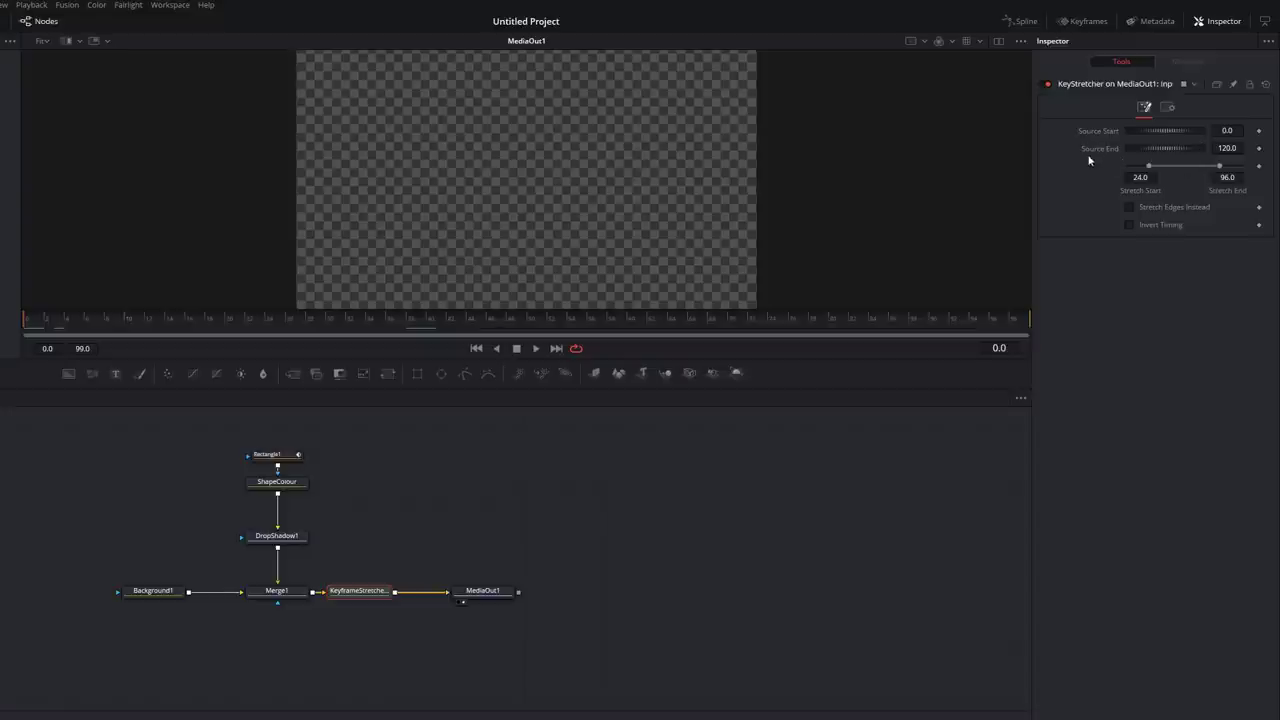
pyautogui.moveTo(670, 318); pyautogui.dragTo(1077, 328)
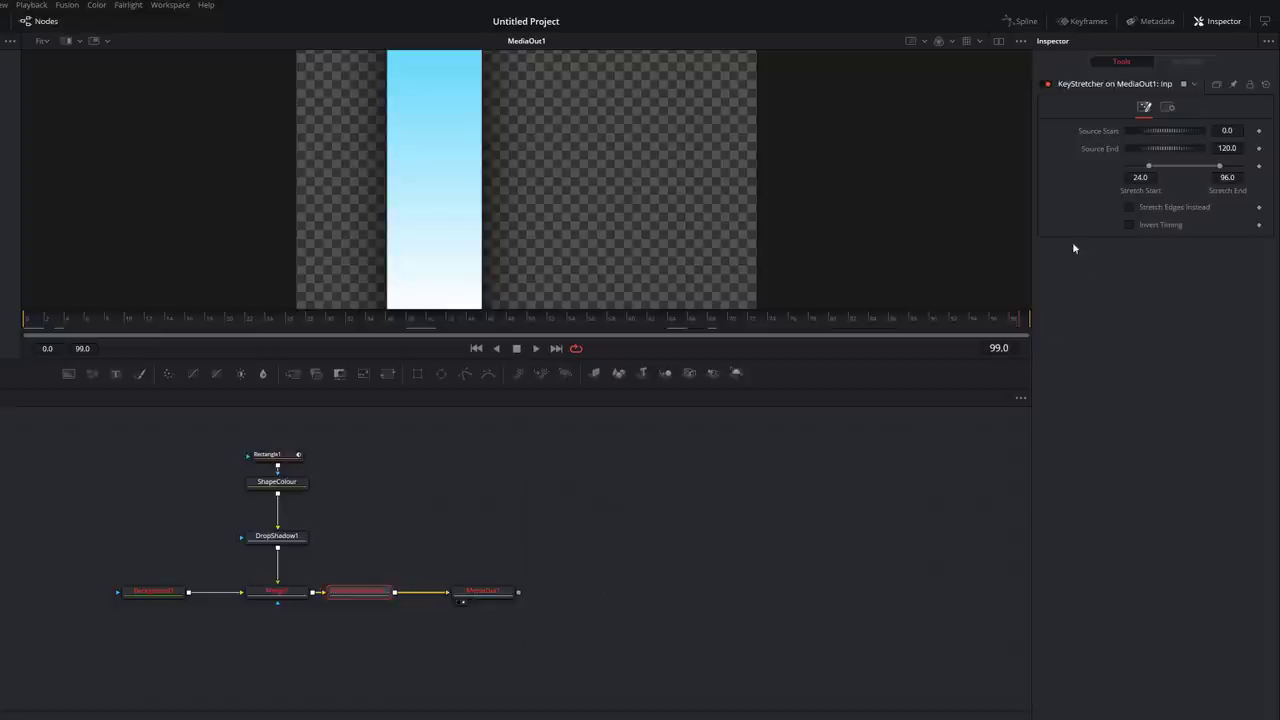
pyautogui.click(1227, 148)
pyautogui.write('99')
pyautogui.press('Return')
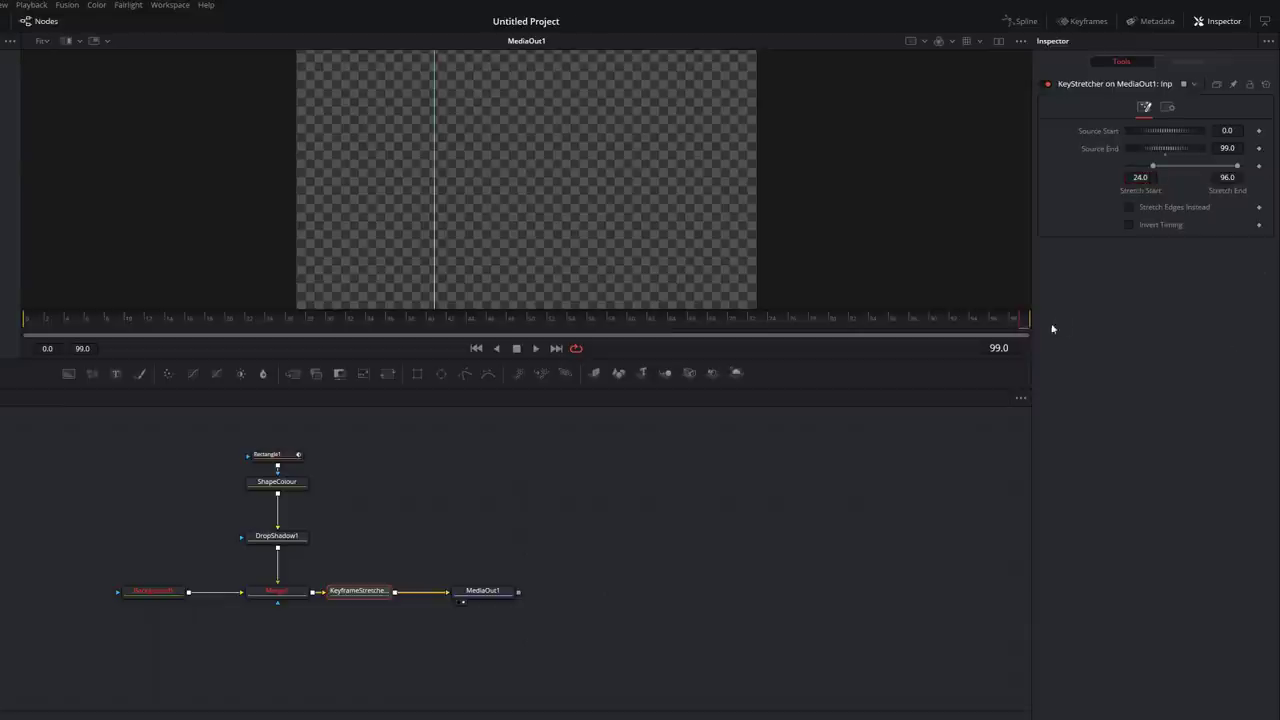
# Step: Locate Rectangle1's inner width keyframes and set the Keyframe Stretcher's stretch start to 25 and stretch end to 74
pyautogui.moveTo(197, 326); pyautogui.dragTo(268, 326)
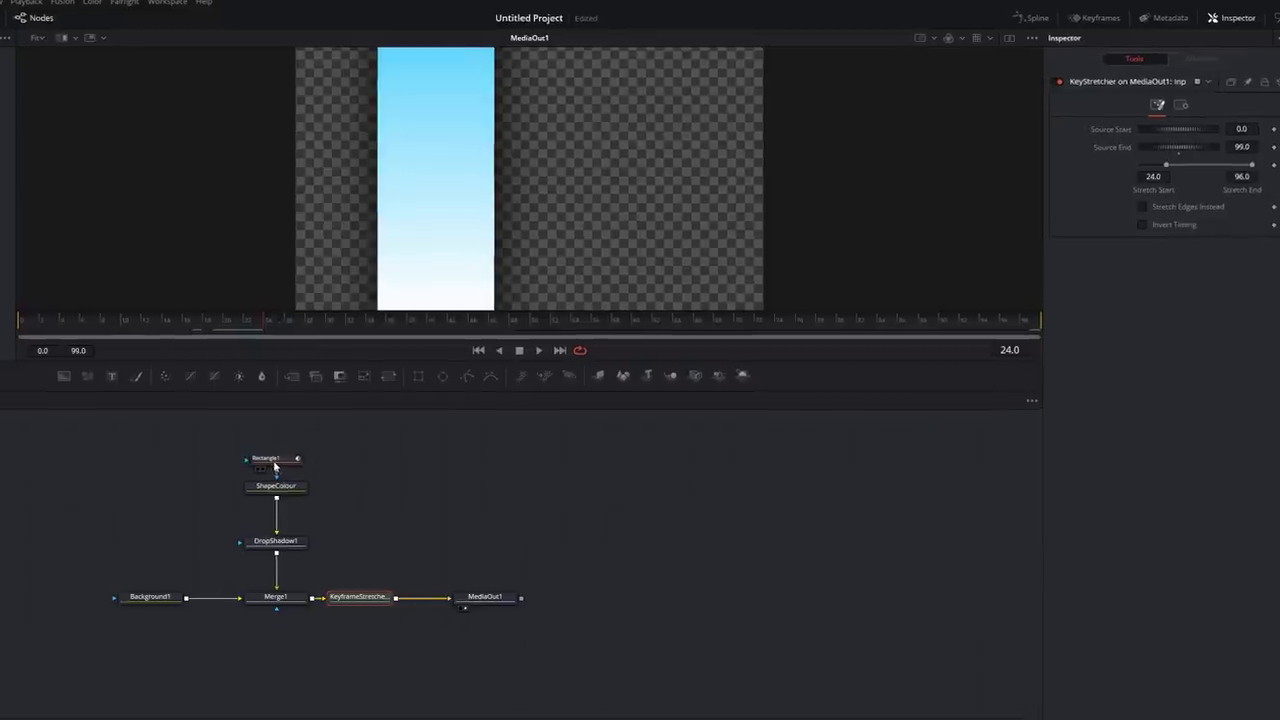
pyautogui.click(273, 460)
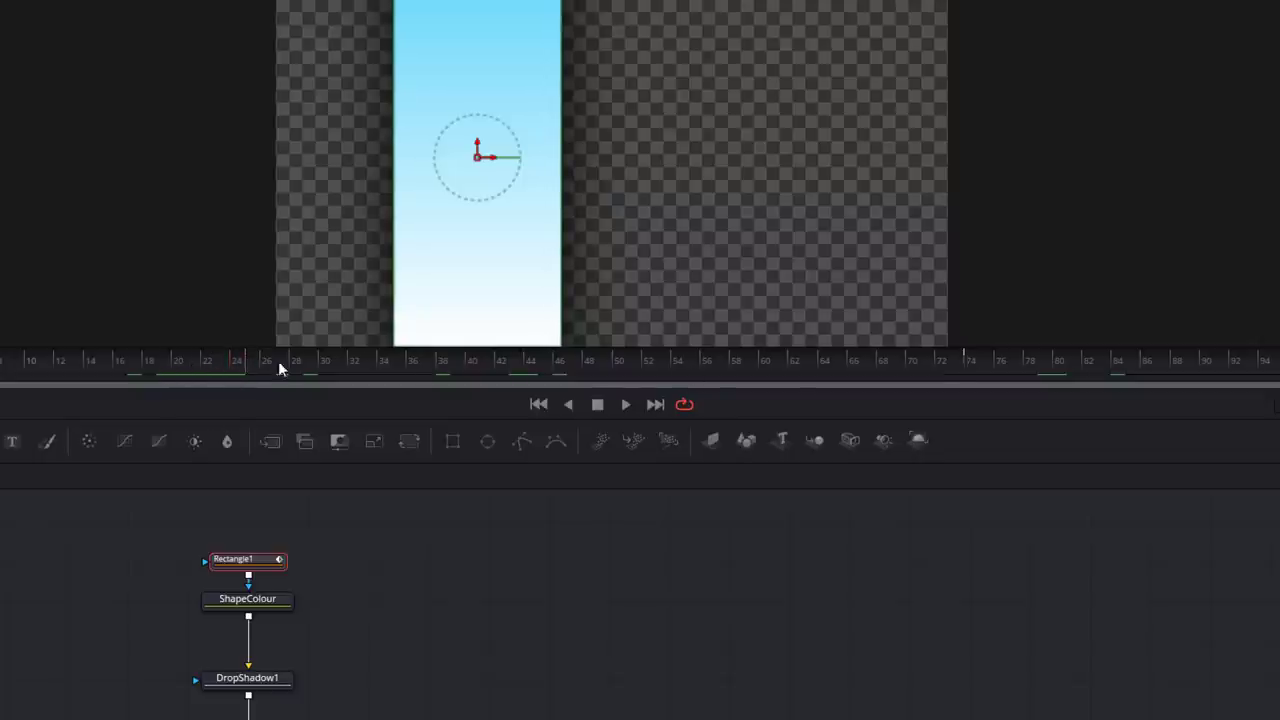
pyautogui.click(973, 366)
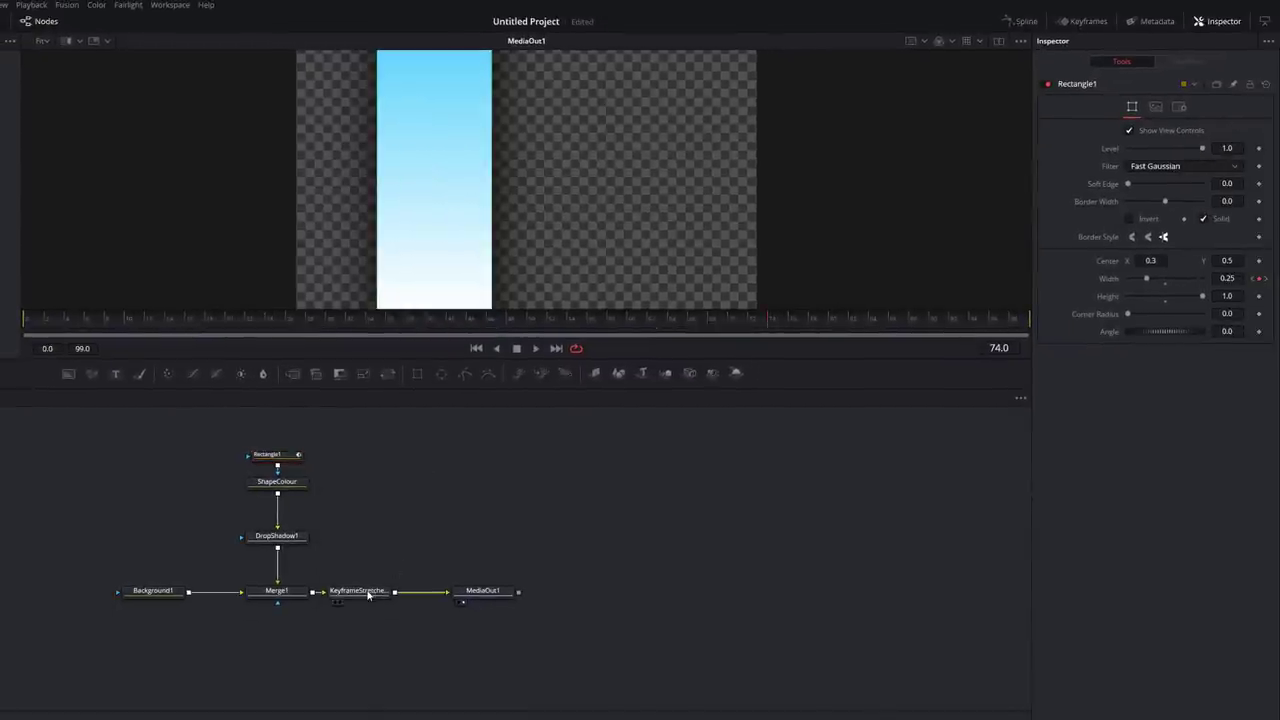
pyautogui.click(360, 591)
pyautogui.click(1148, 178)
pyautogui.write('25')
pyautogui.press('Tab')
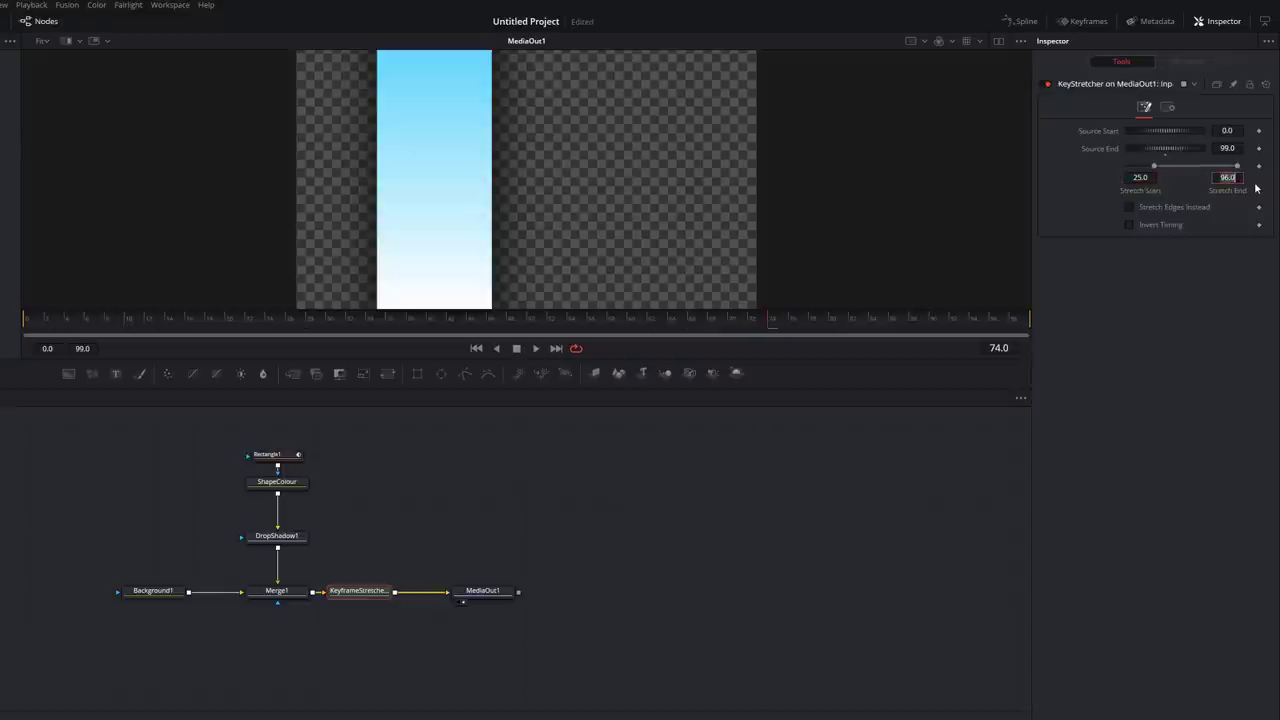
pyautogui.write('74')
pyautogui.press('Return')
# Step: Return to the Edit page and play the Fusion Composition from the start of the timeline
pyautogui.hotkey('shift', '4')
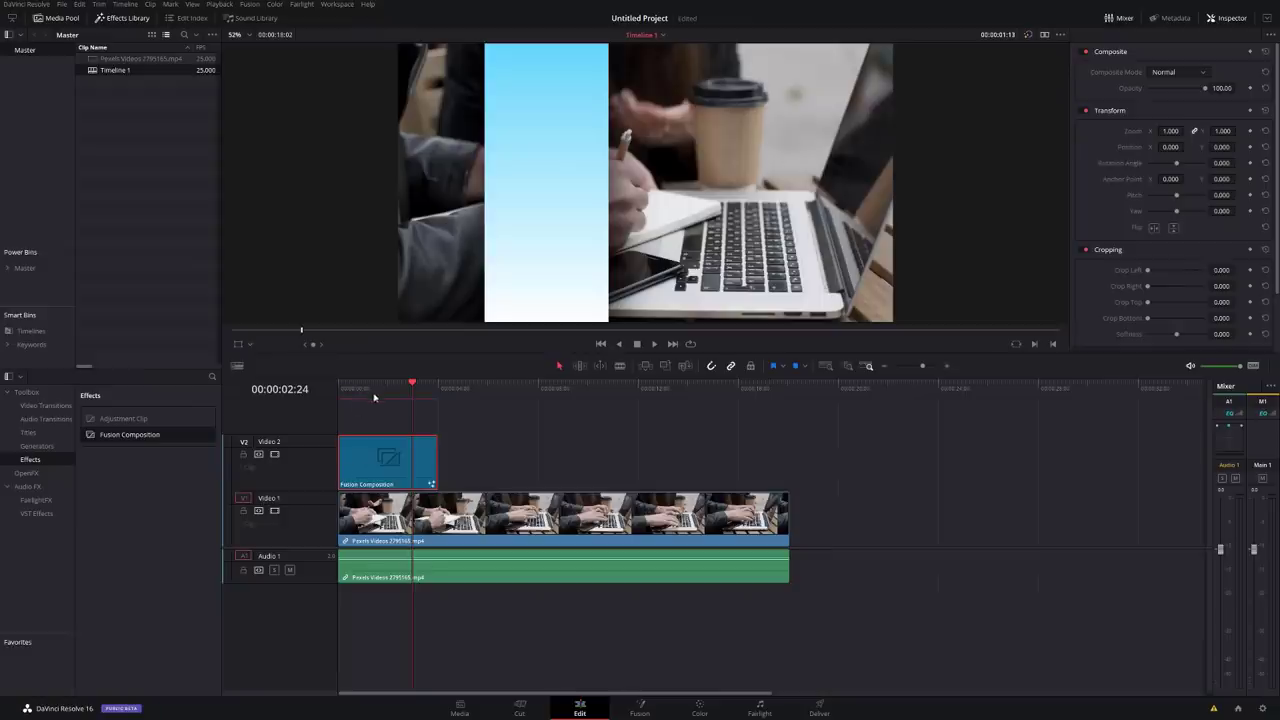
pyautogui.press('Home')
pyautogui.press('space')
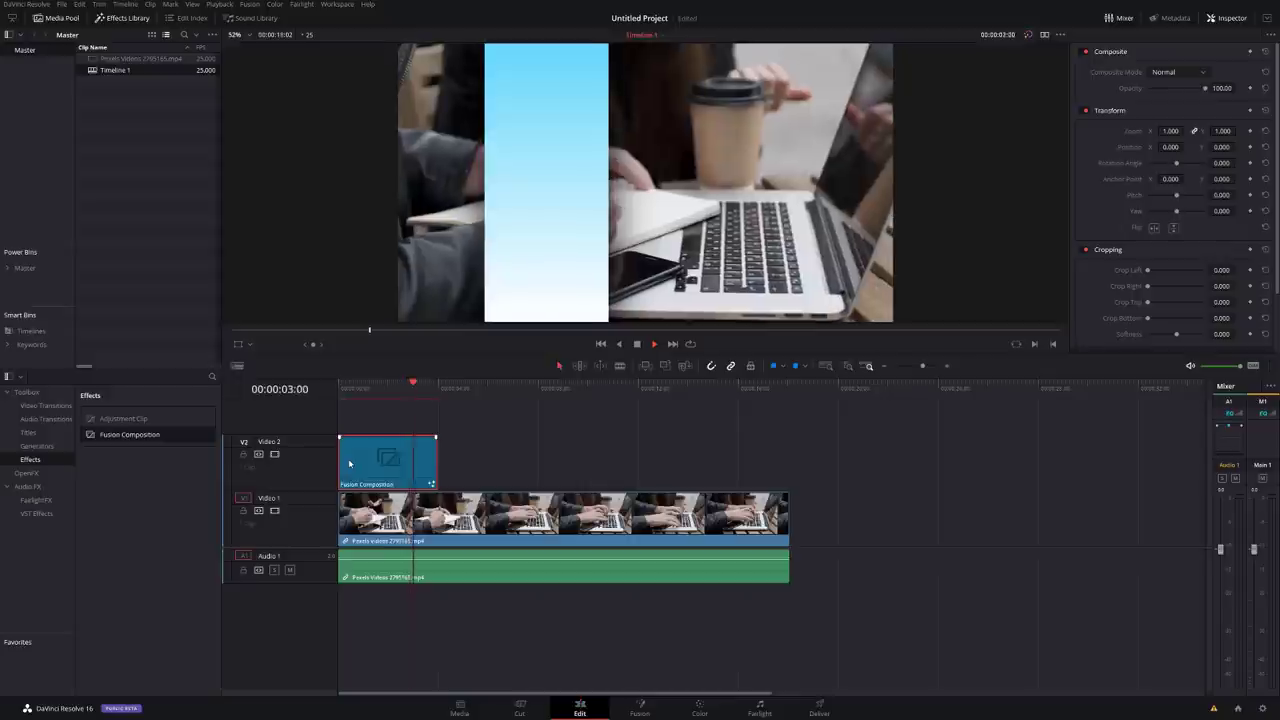
pyautogui.press('space')
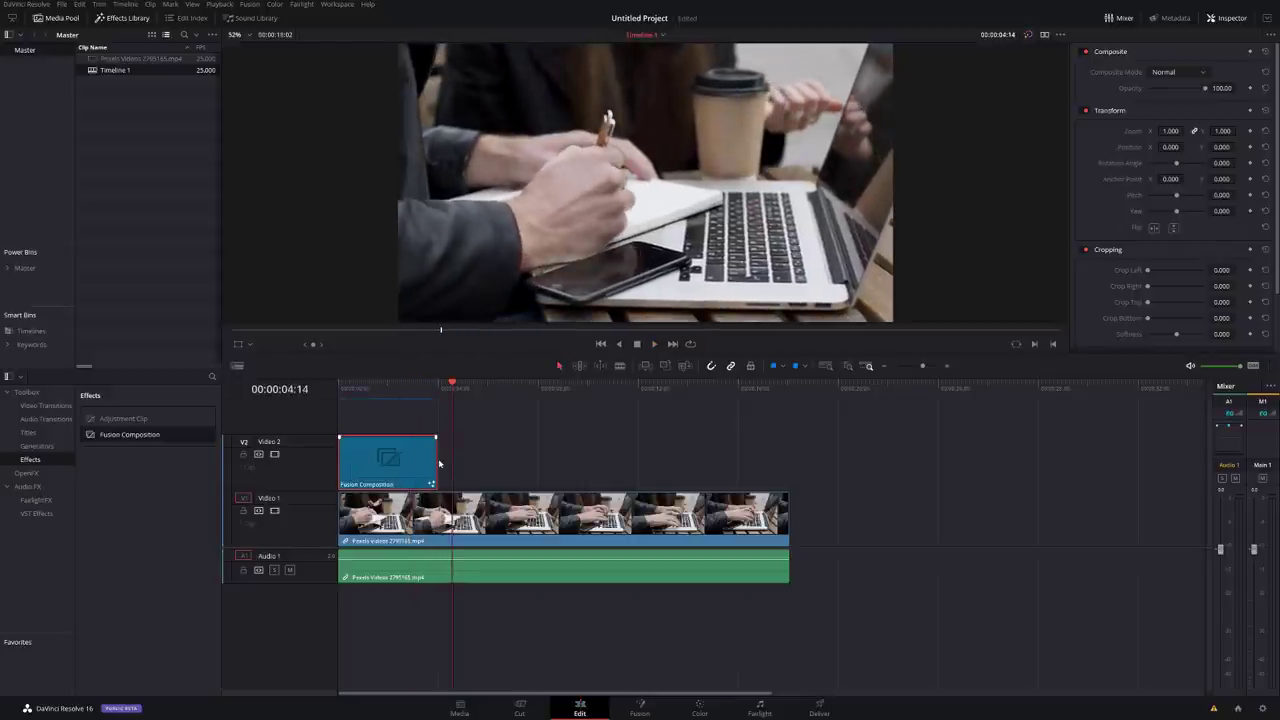
# Step: Extend the Fusion Composition clip to about 12 seconds and shift it to start about 3 seconds into the timeline
pyautogui.moveTo(437, 463); pyautogui.dragTo(634, 463)
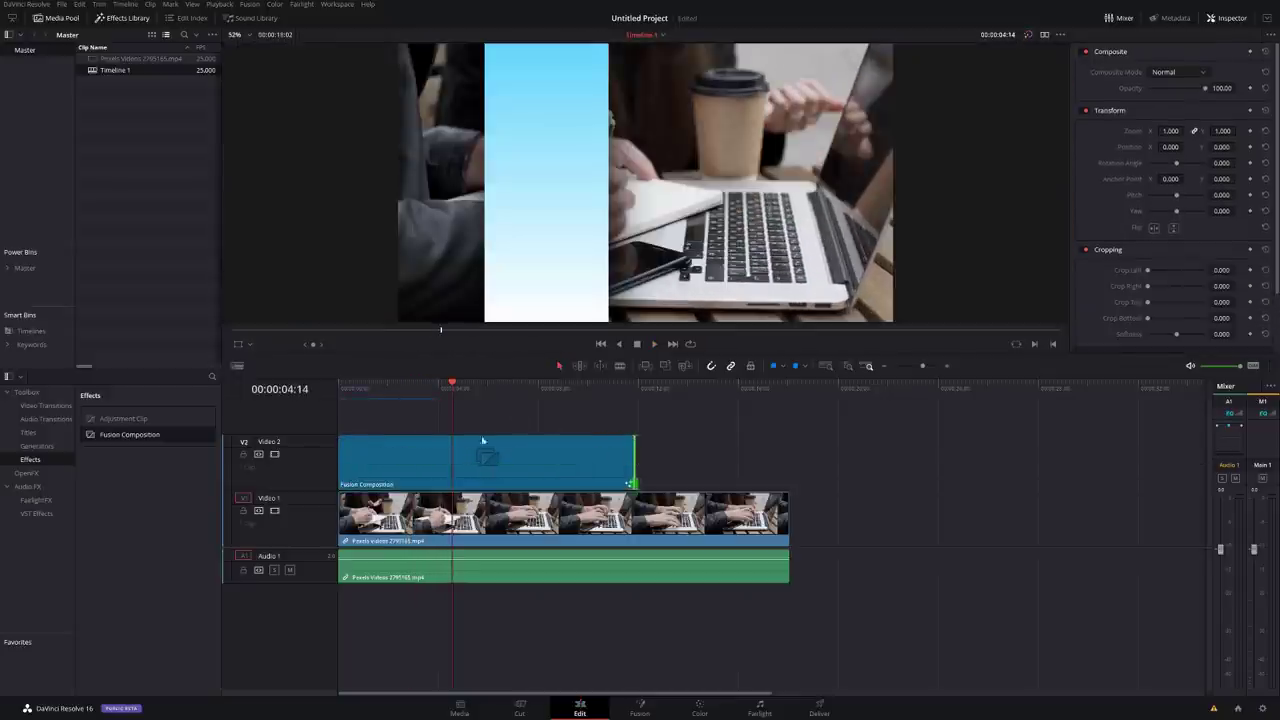
pyautogui.moveTo(482, 440); pyautogui.dragTo(560, 462)
# Step: Preview the lengthened Fusion Composition by scrubbing and playing across its opening and closing animations
pyautogui.click(412, 395)
pyautogui.moveTo(412, 395); pyautogui.dragTo(677, 395)
pyautogui.press('space')
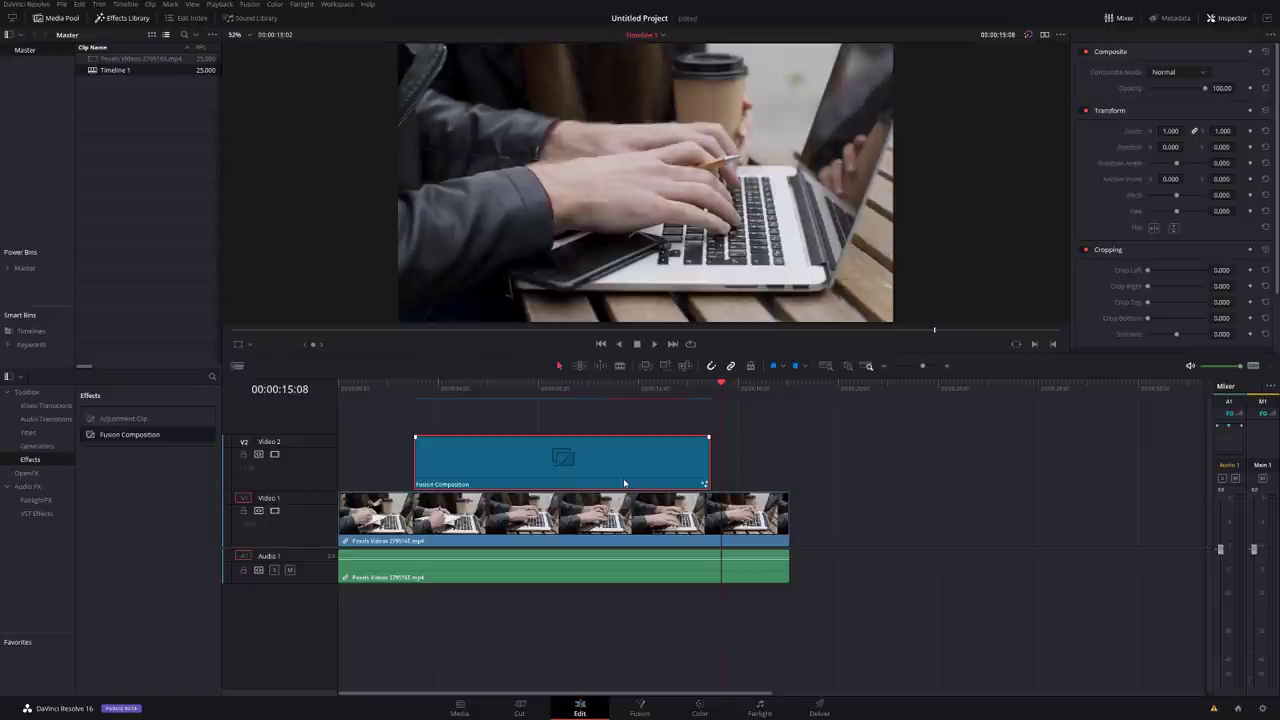
pyautogui.click(492, 395)
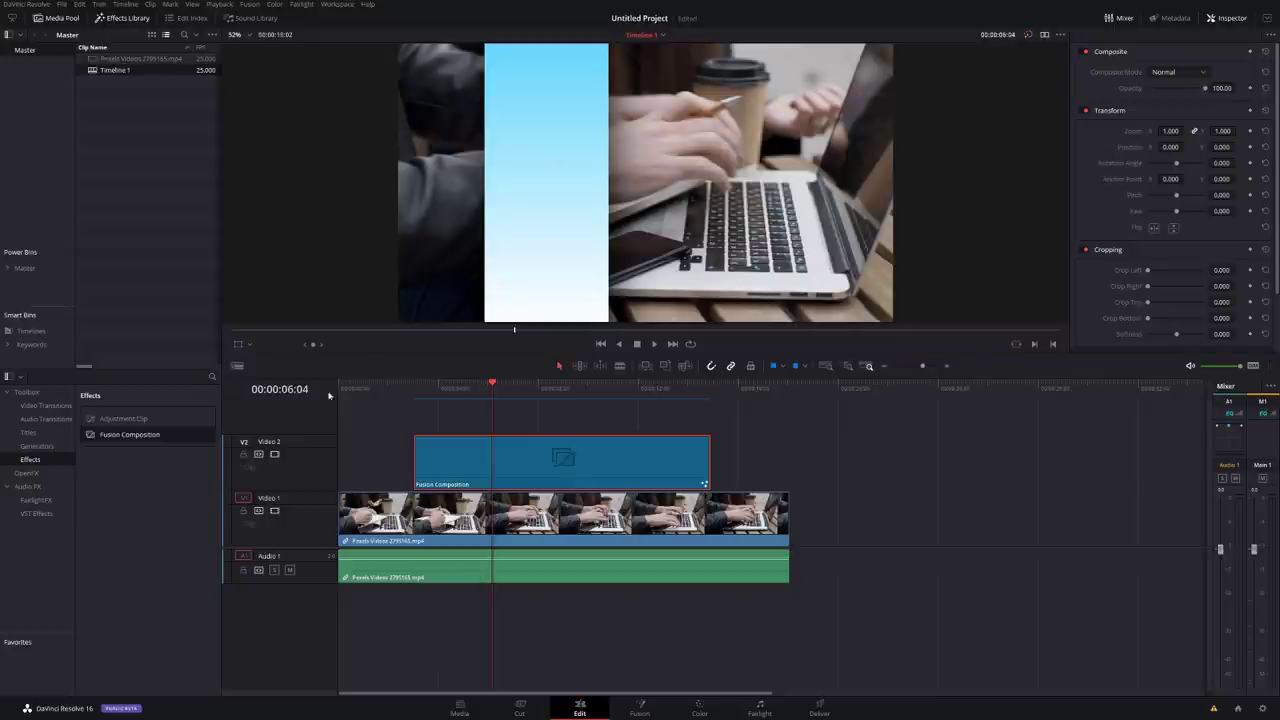
# Step: Examine the stored compositions in the power bins and the list of available generators
pyautogui.click(24, 268)
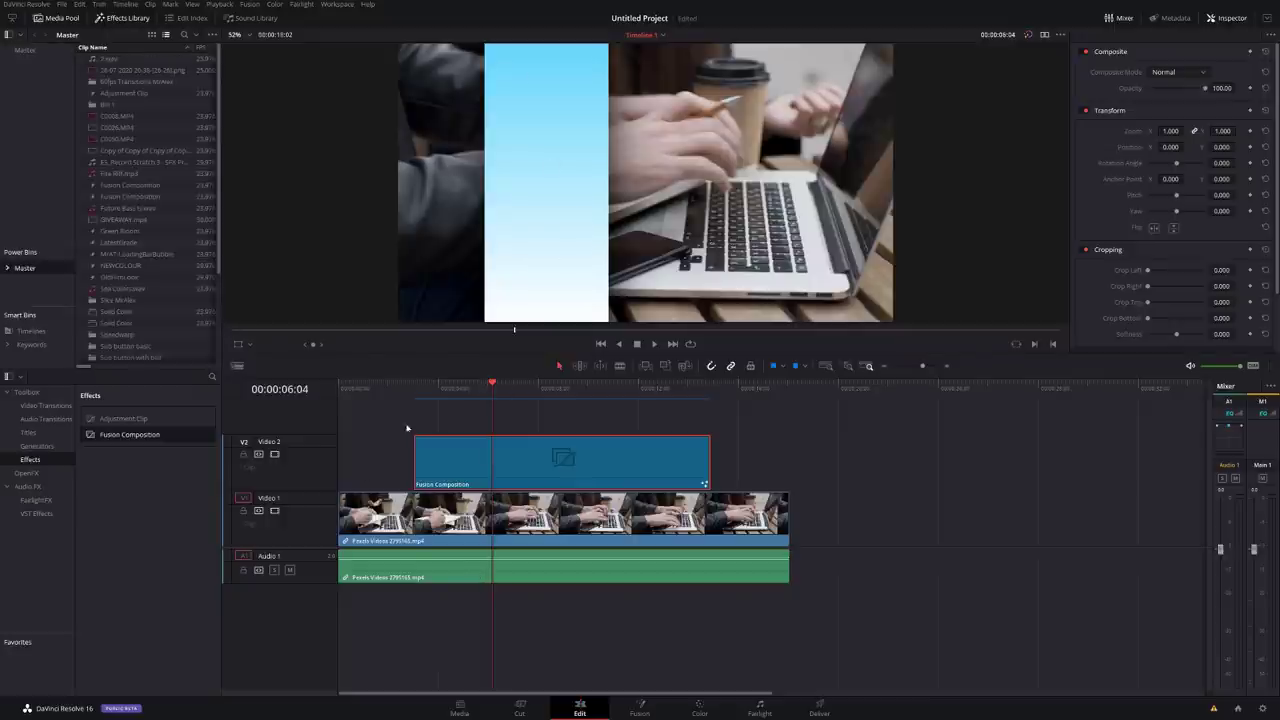
pyautogui.moveTo(444, 458); pyautogui.dragTo(202, 347)
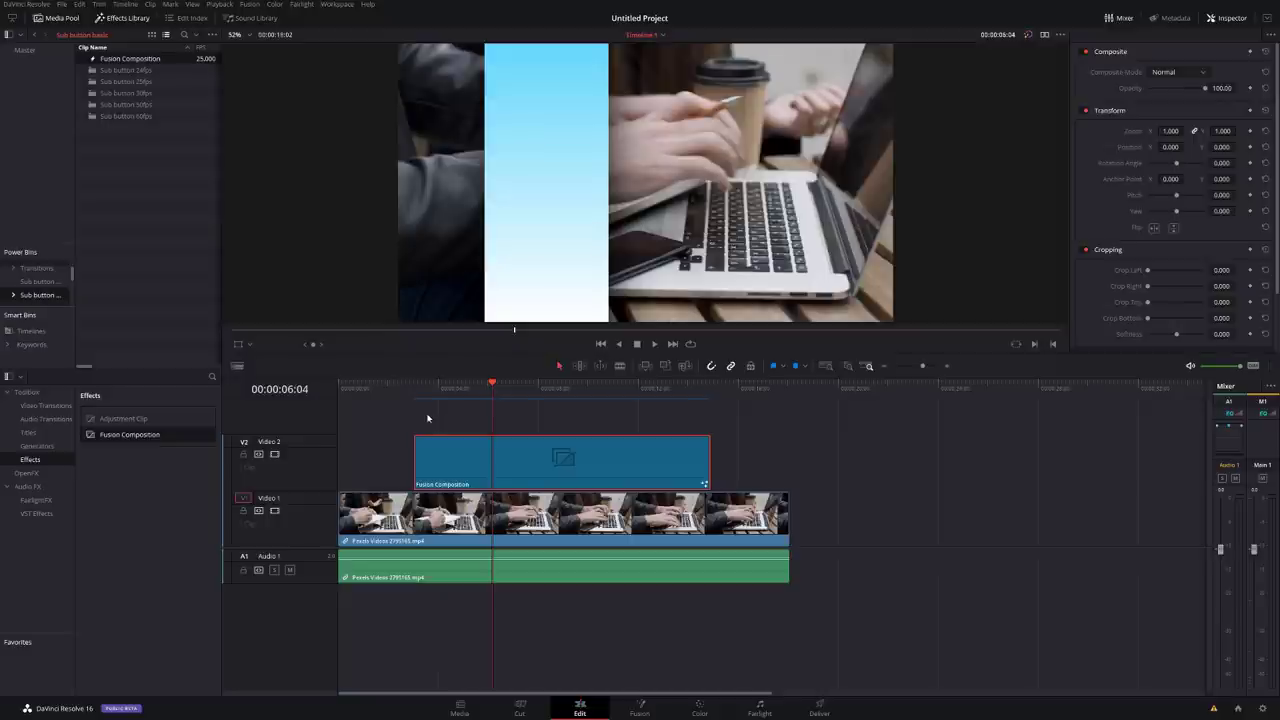
pyautogui.click(40, 449)
pyautogui.scroll(-5, 117, 508)
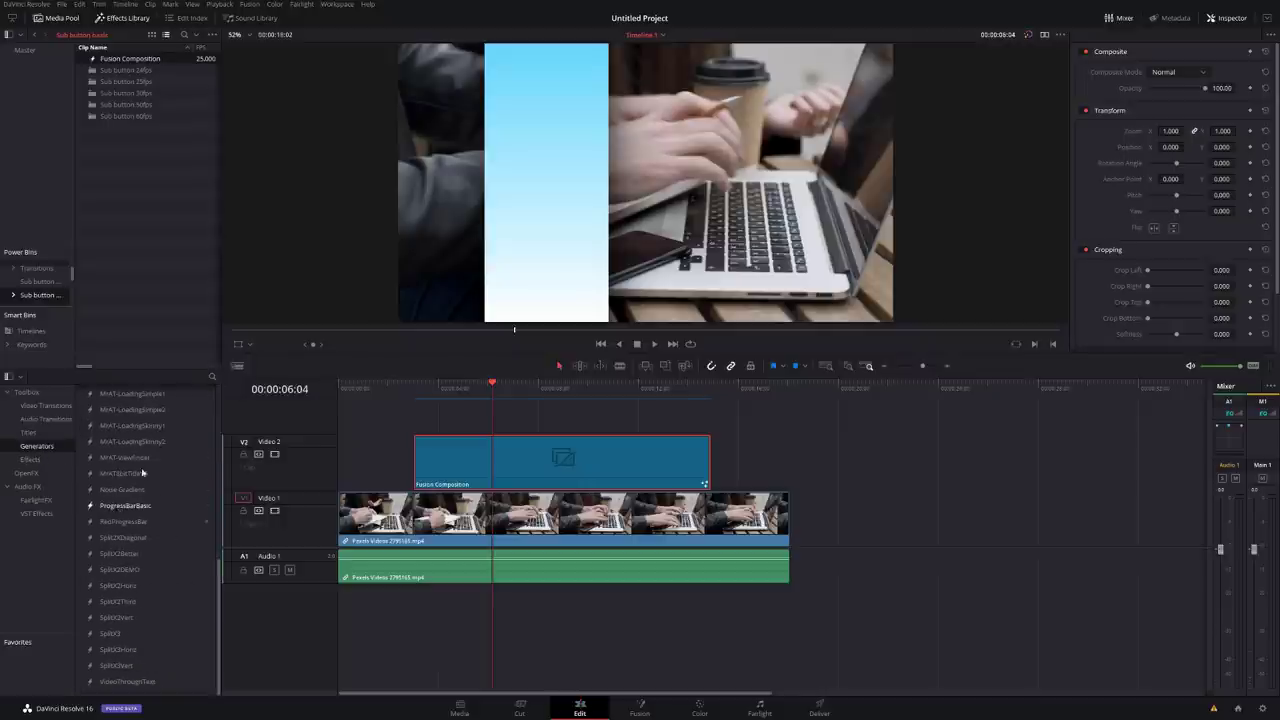
pyautogui.scroll(5, 150, 585)
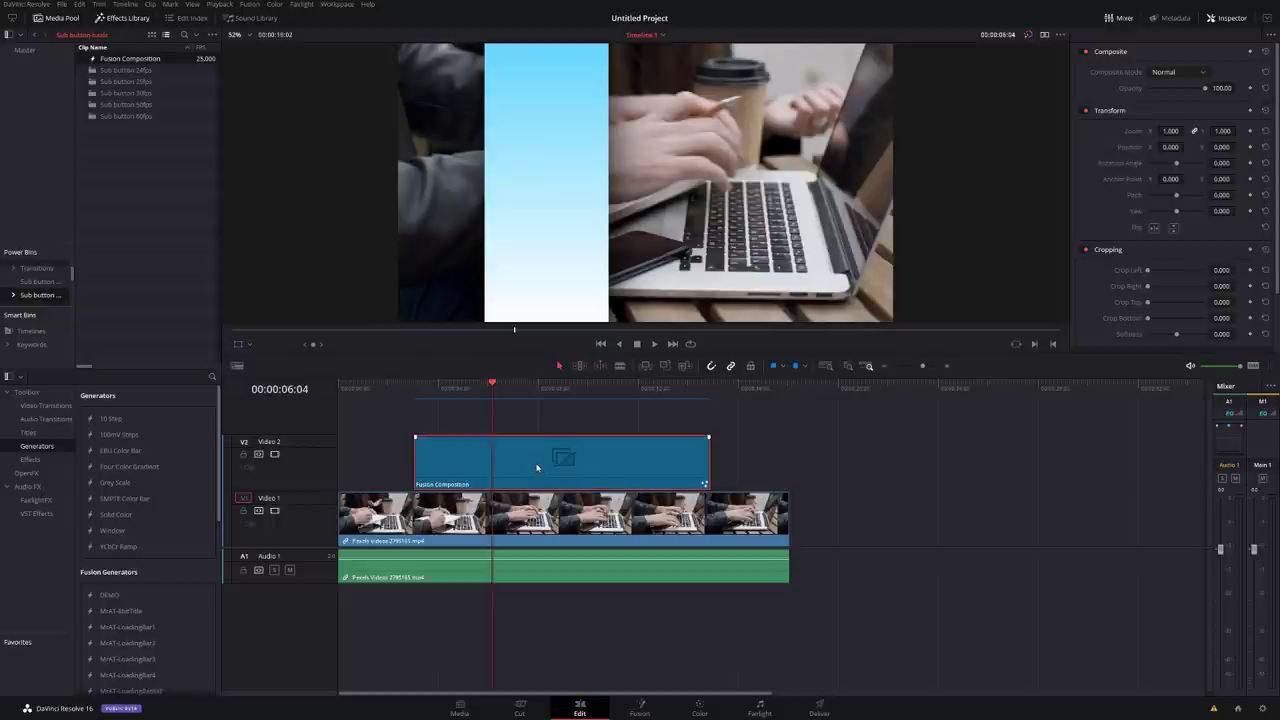
# Step: Reopen the composition on the Fusion page and create a macro from all nodes except MediaOut1
pyautogui.click(642, 708)
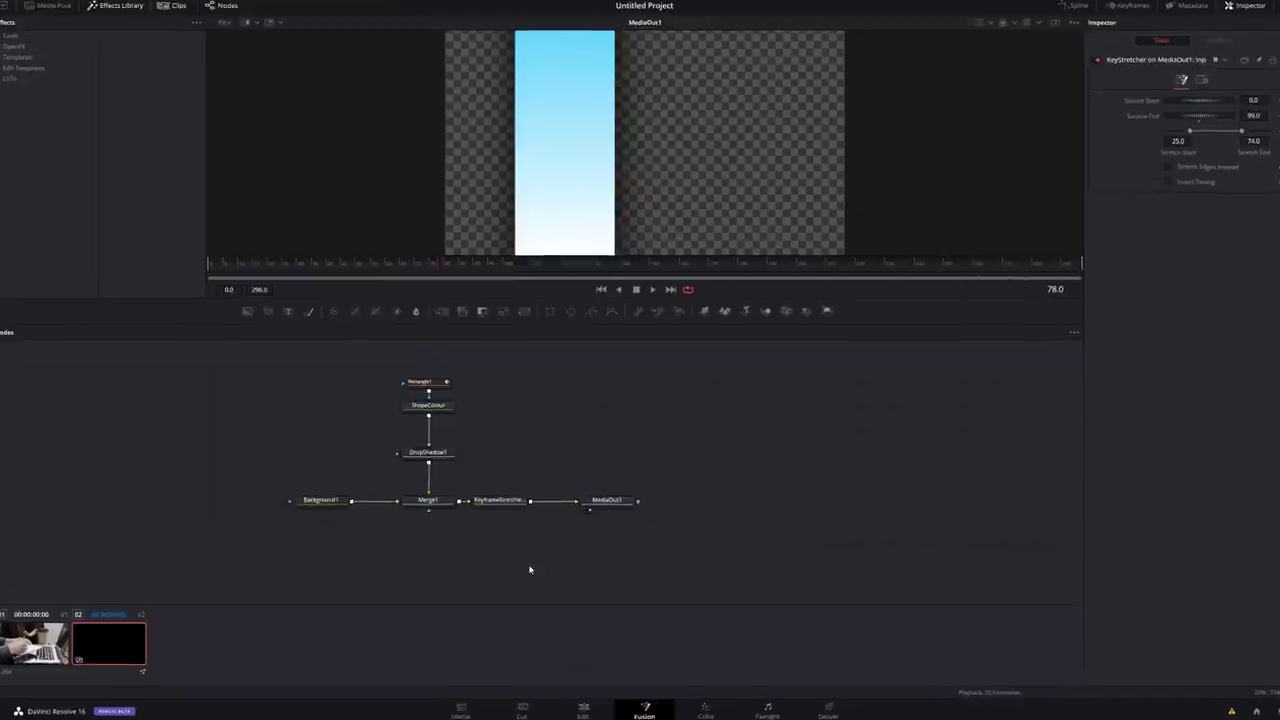
pyautogui.moveTo(546, 538); pyautogui.dragTo(214, 265)
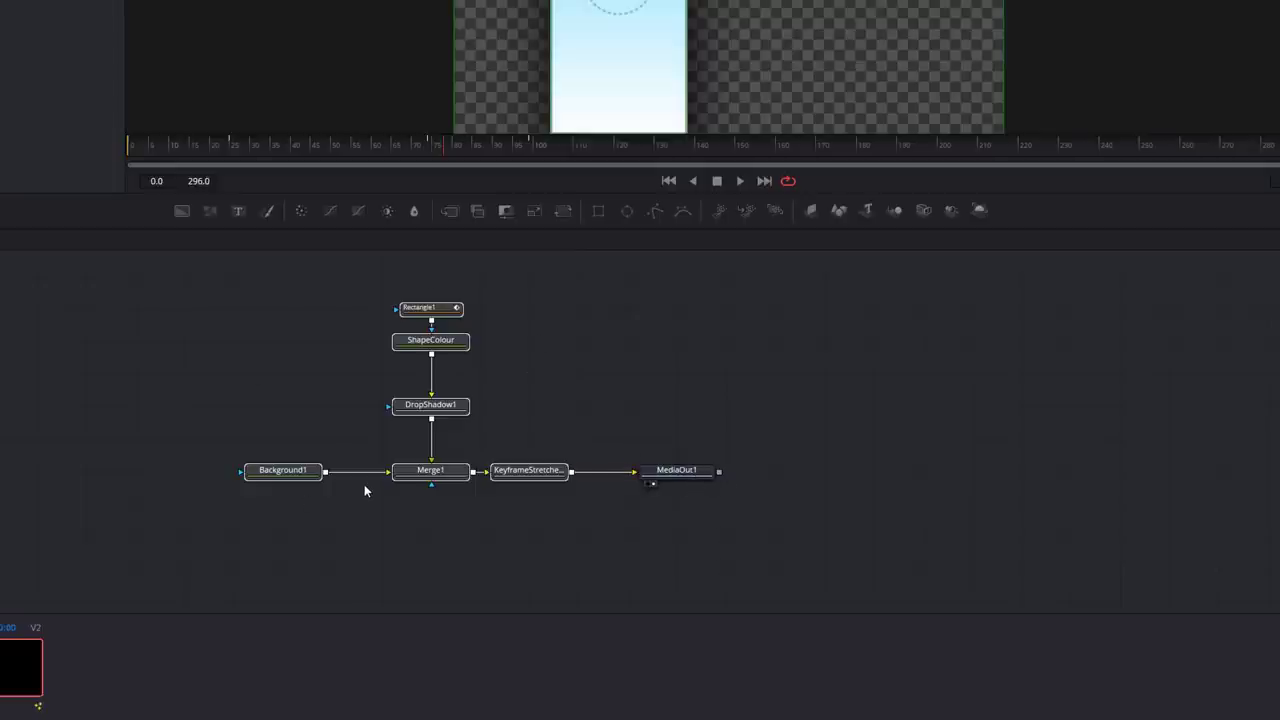
pyautogui.rightClick(432, 413)
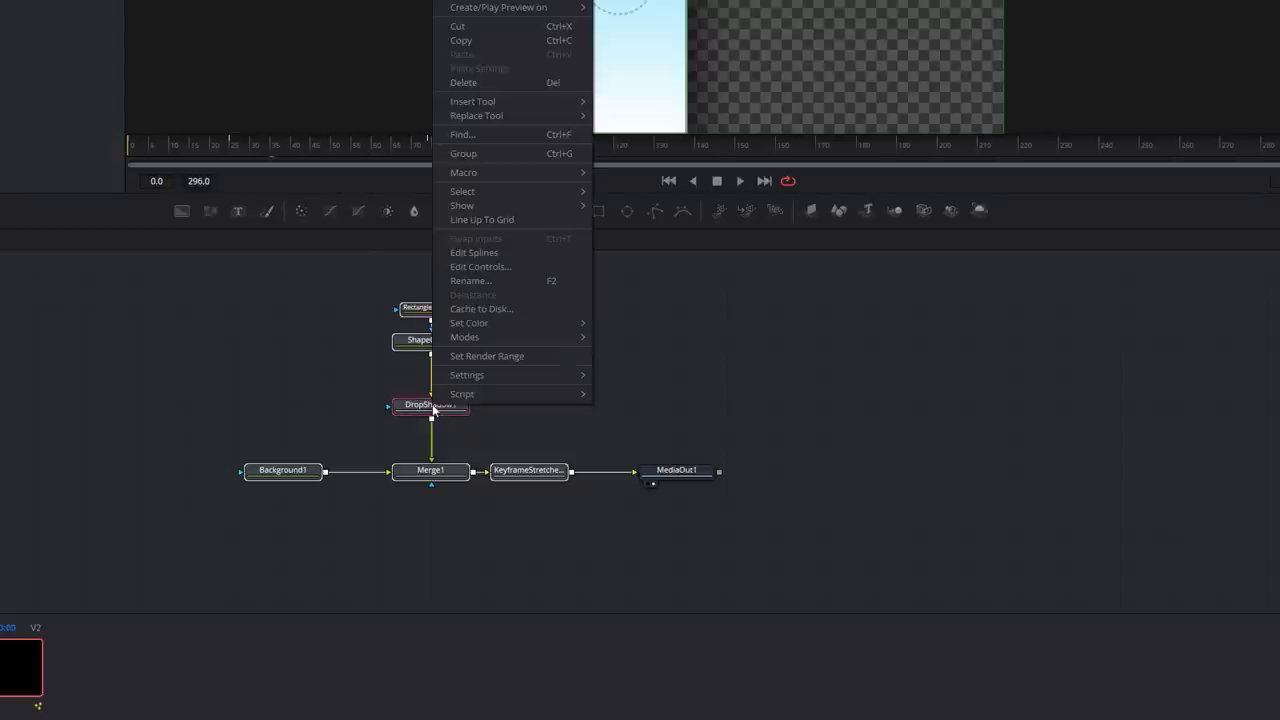
pyautogui.moveTo(477, 172)
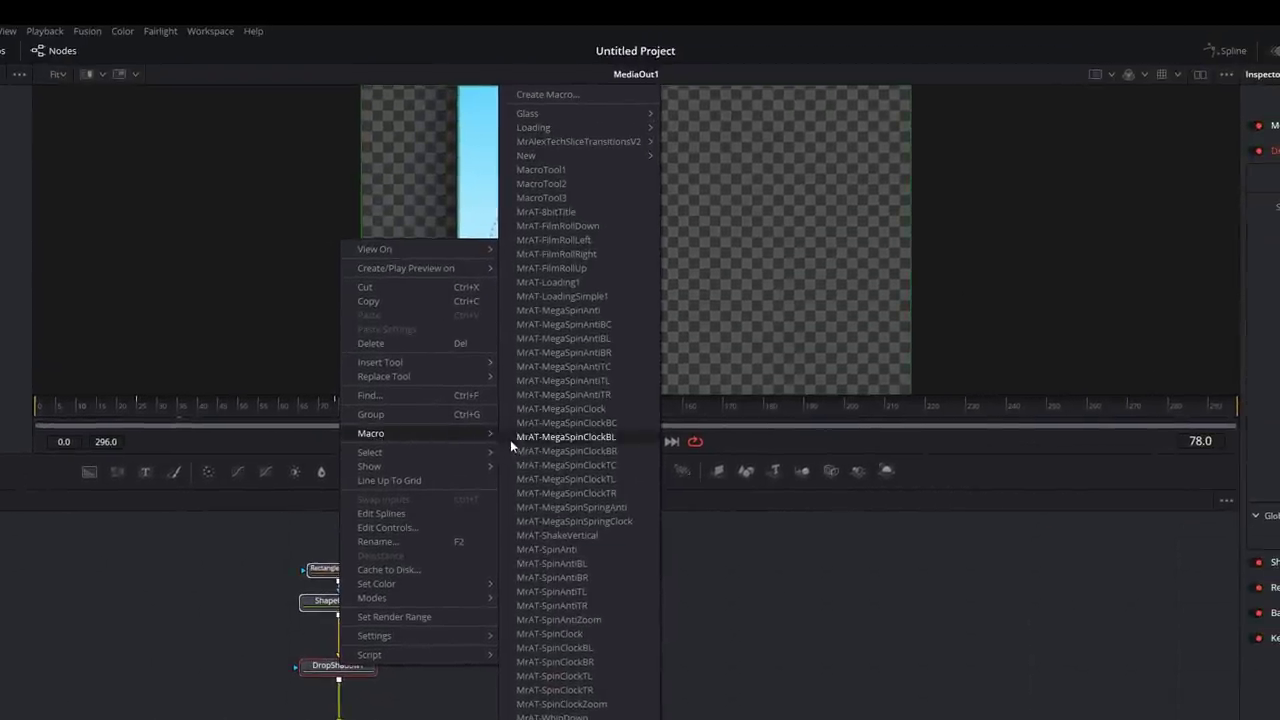
pyautogui.click(558, 93)
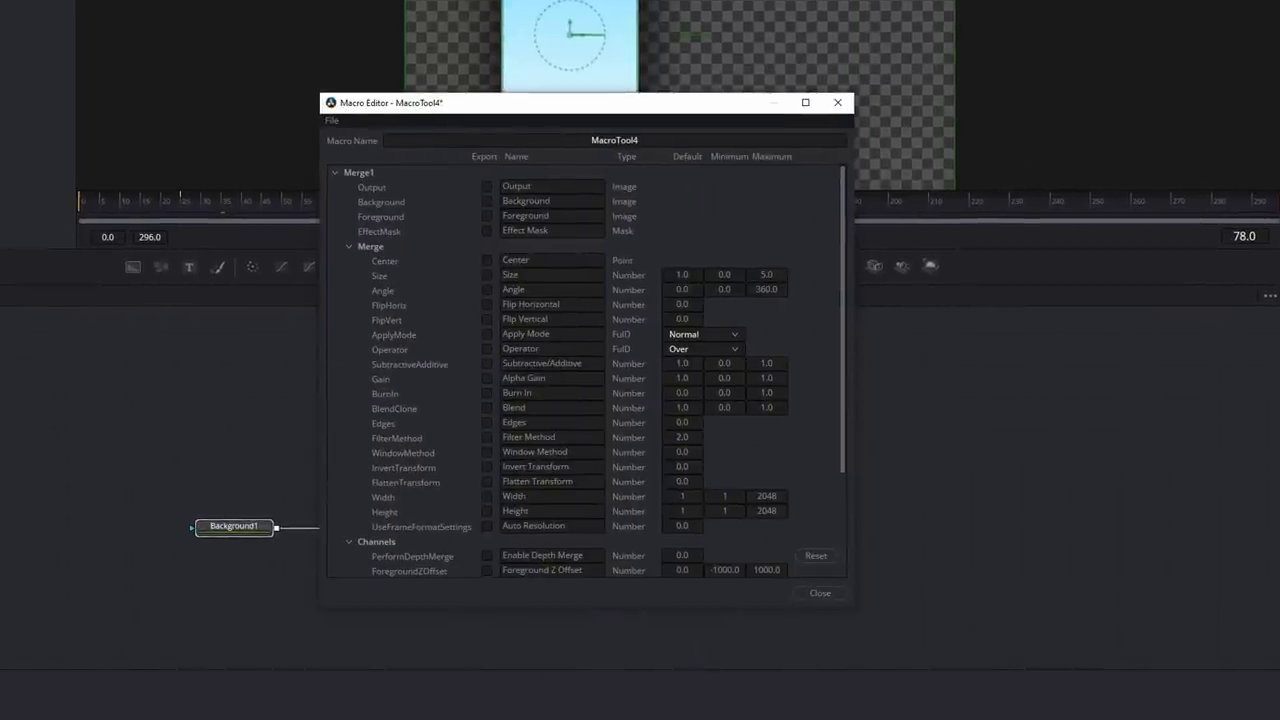
# Step: Name the macro SideBar and move the Macro Editor aside to uncover the node tree
pyautogui.click(549, 139)
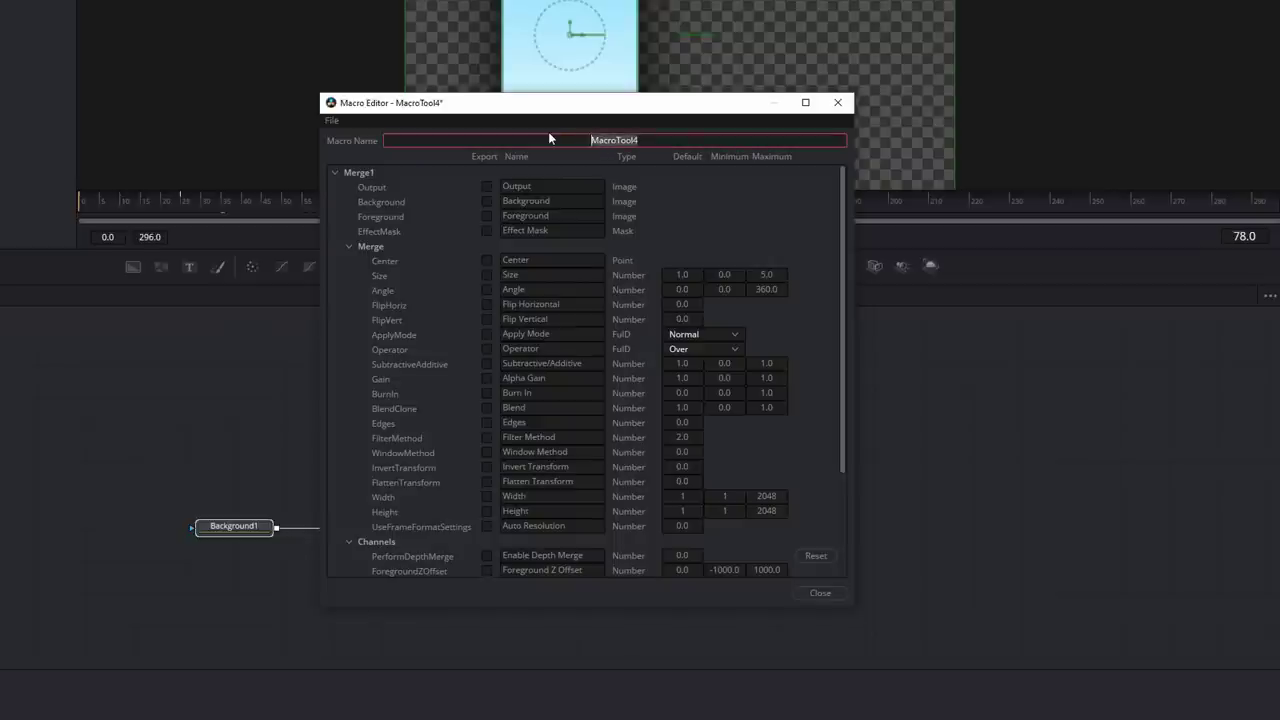
pyautogui.hotkey('ctrl', 'a')
pyautogui.press('BackSpace')
pyautogui.write('SideBar')
pyautogui.moveTo(407, 117); pyautogui.dragTo(624, 88)
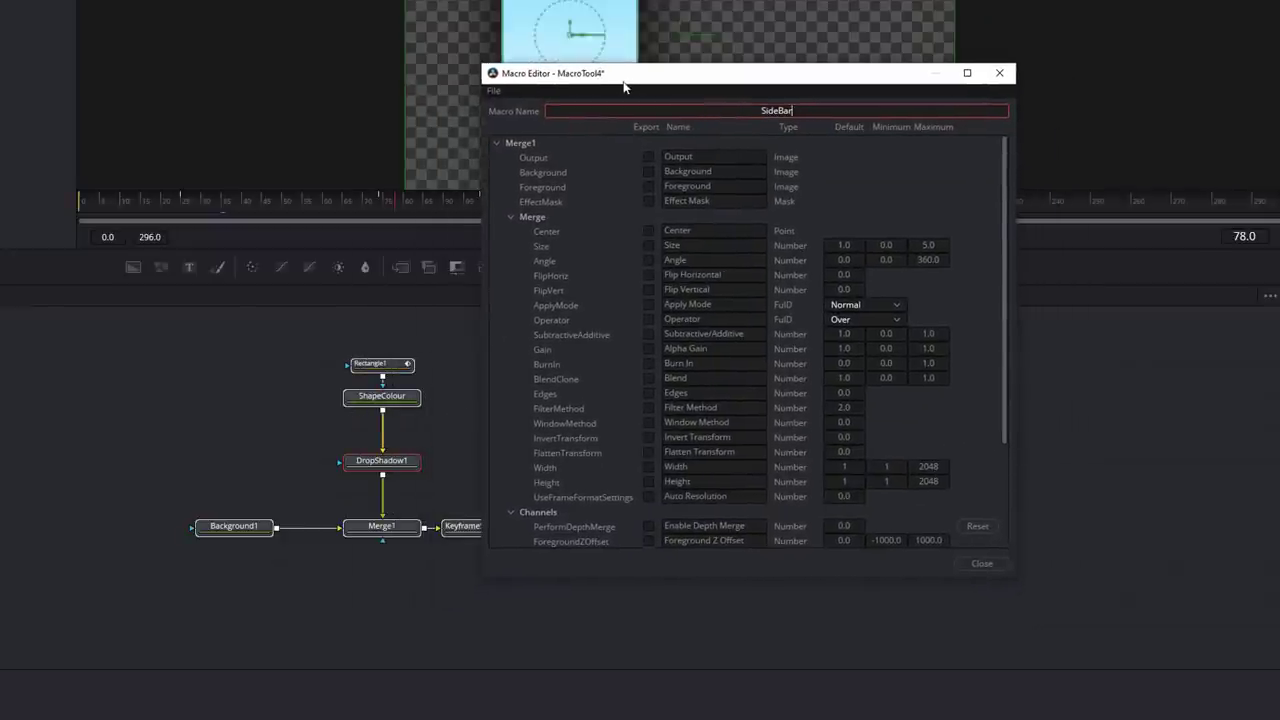
# Step: Expose every Color parameter of ShapeColour in the macro, from Type through SubPixel
pyautogui.click(496, 143)
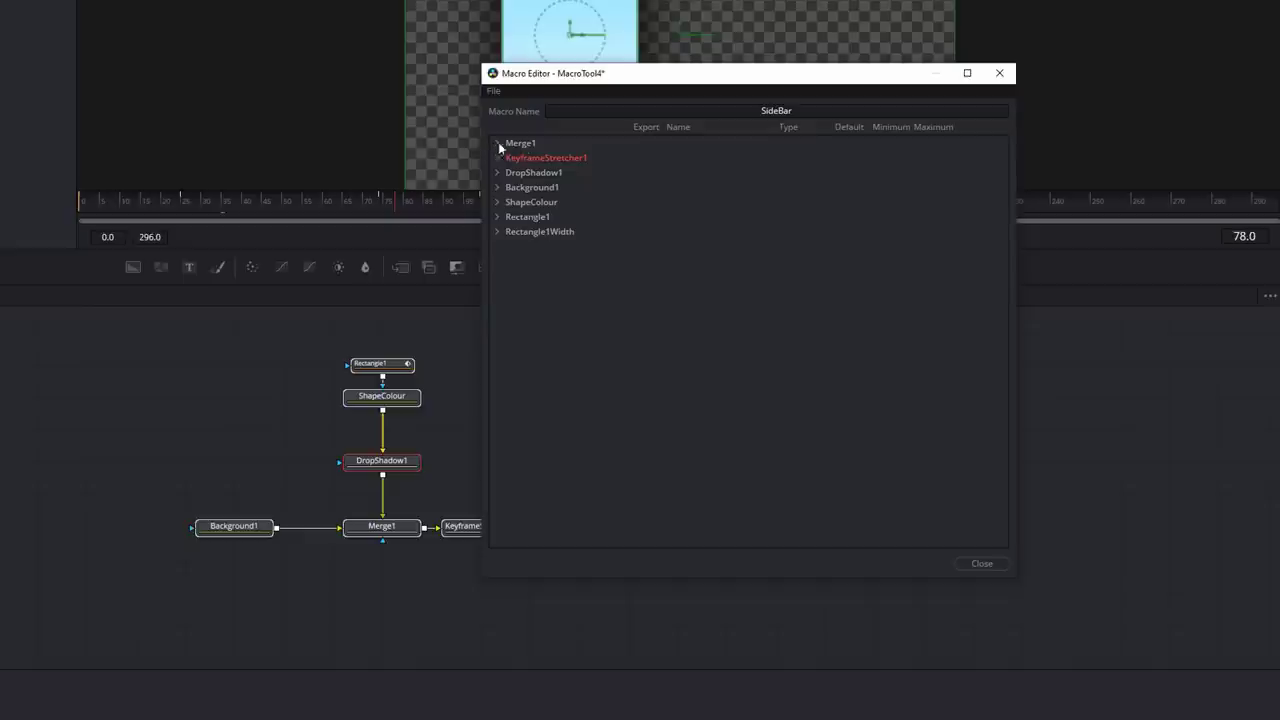
pyautogui.click(497, 202)
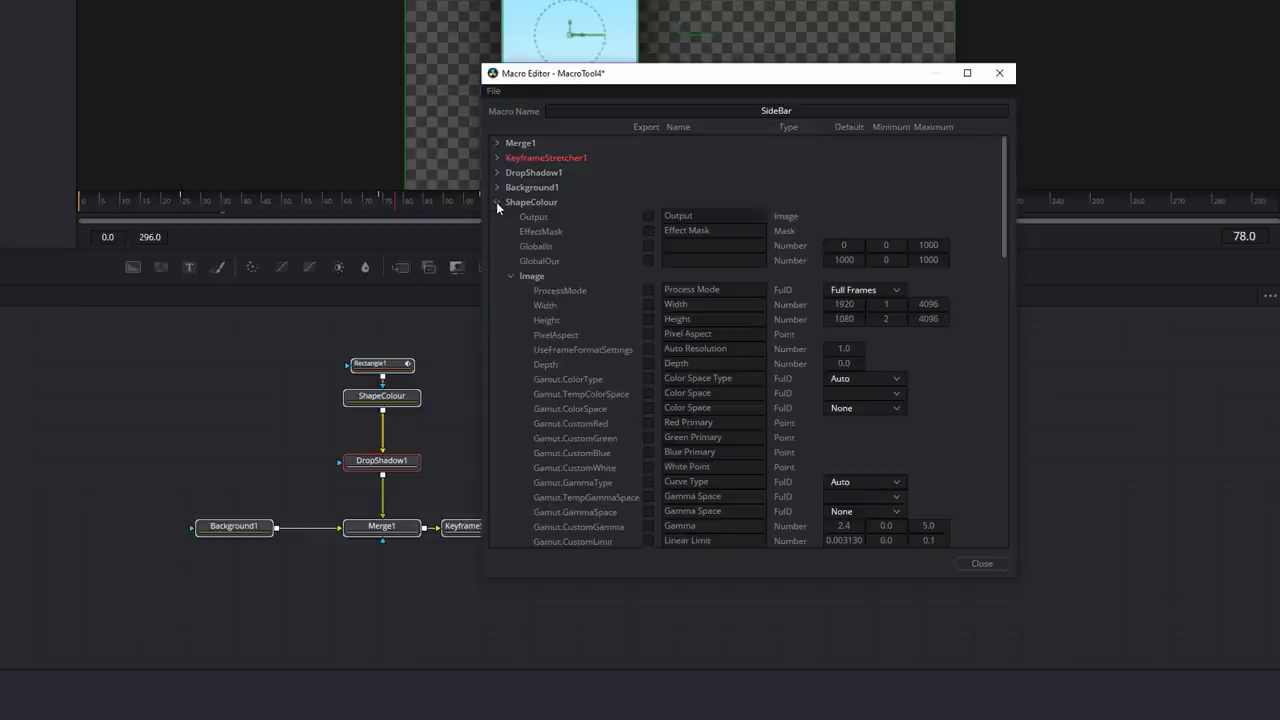
pyautogui.click(512, 278)
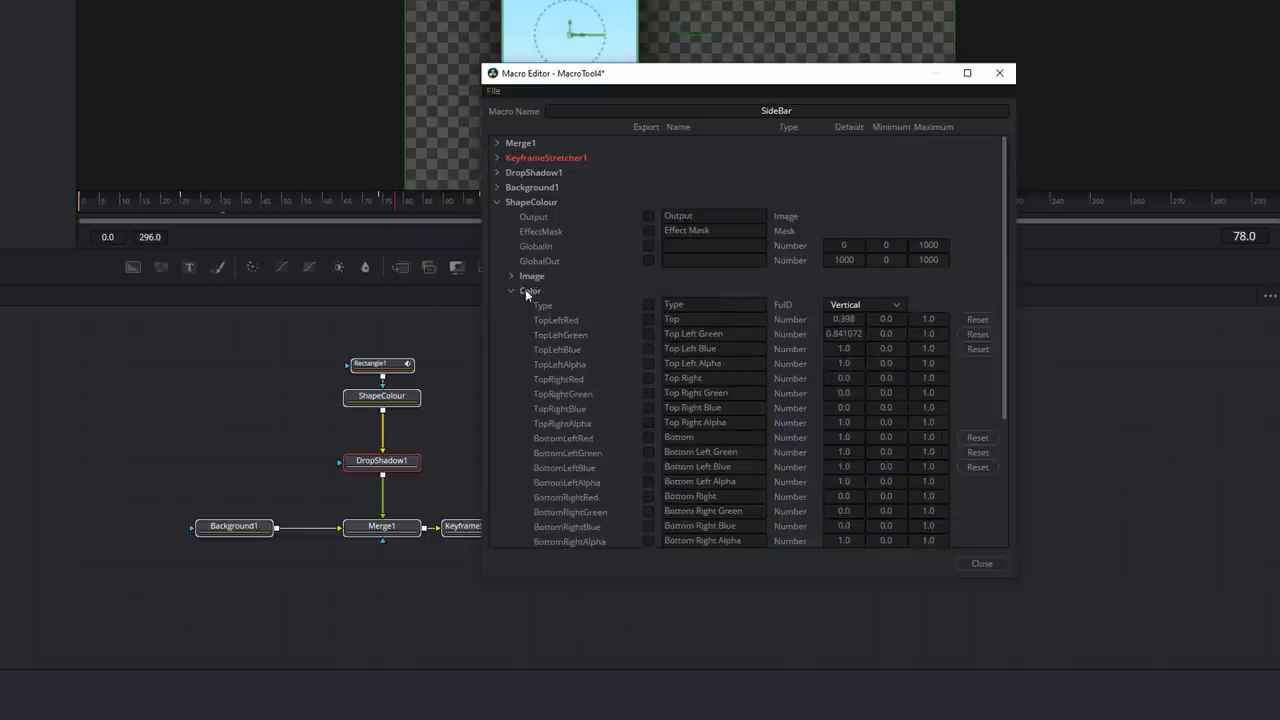
pyautogui.scroll(-2, 650, 214)
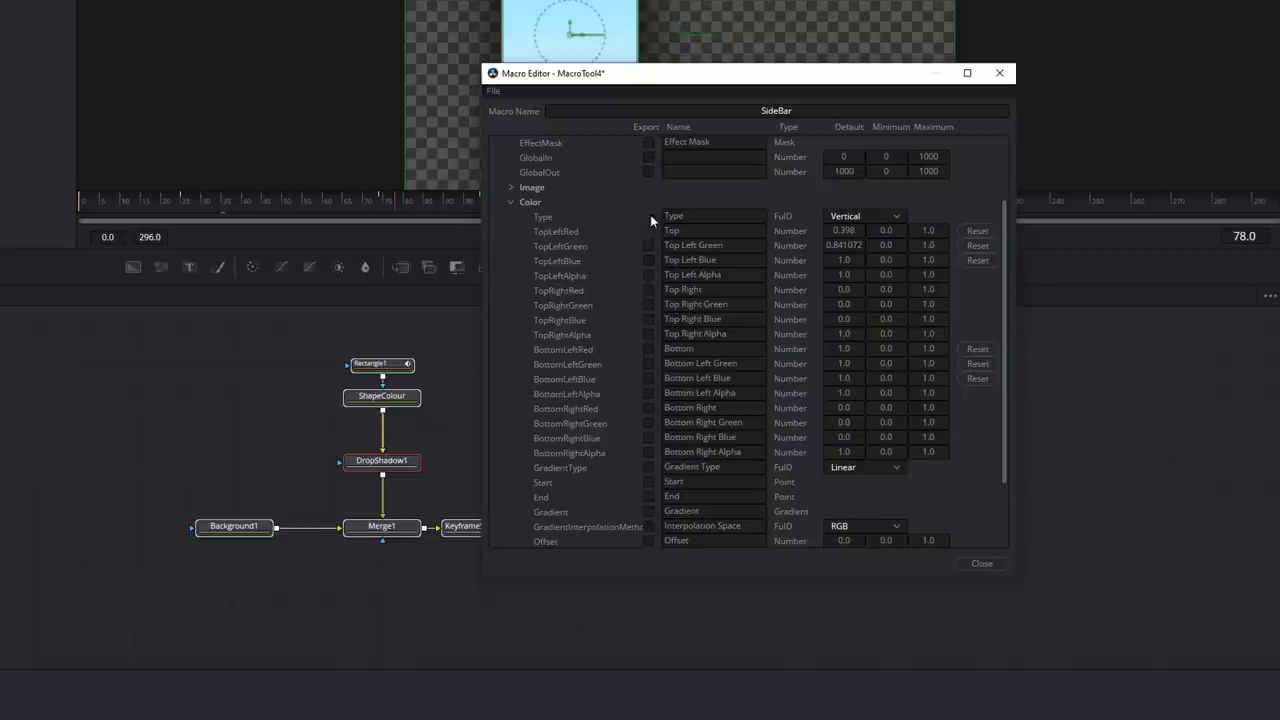
pyautogui.click(648, 216)
pyautogui.click(648, 231)
pyautogui.click(648, 245)
pyautogui.click(648, 260)
pyautogui.moveTo(647, 282); pyautogui.dragTo(648, 540)
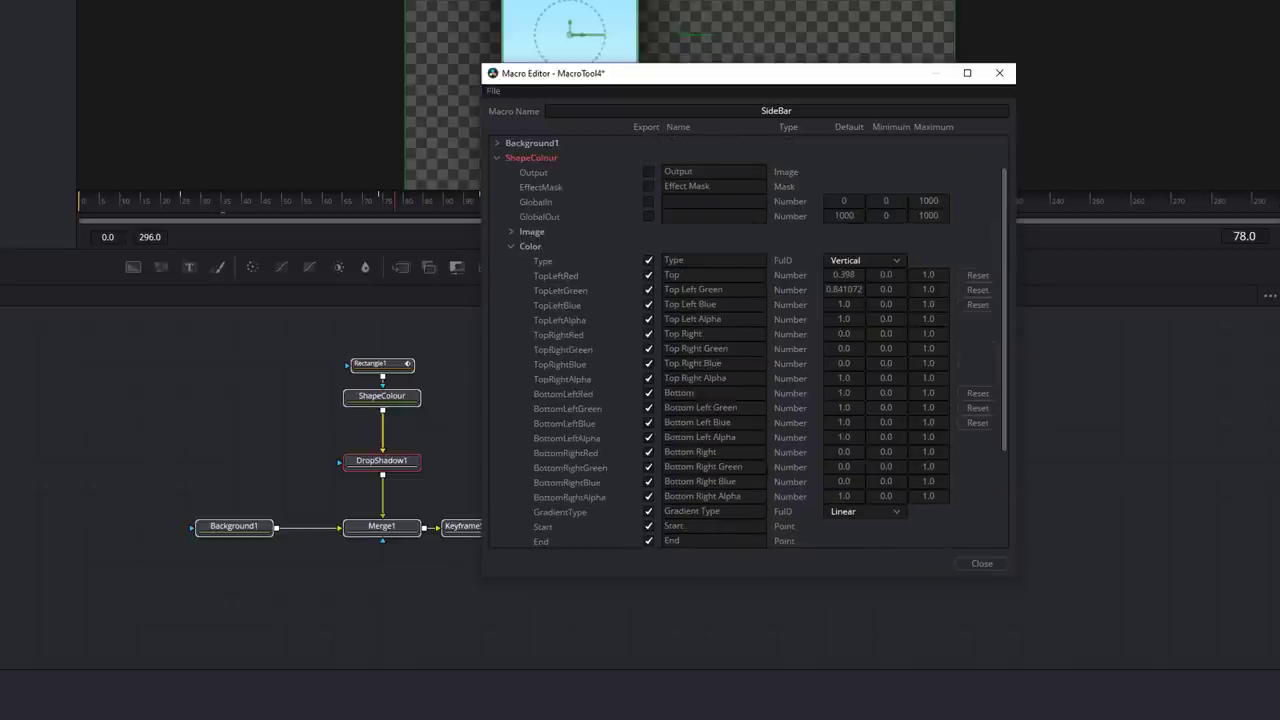
pyautogui.scroll(-1, 700, 400)
pyautogui.scroll(-2, 602, 387)
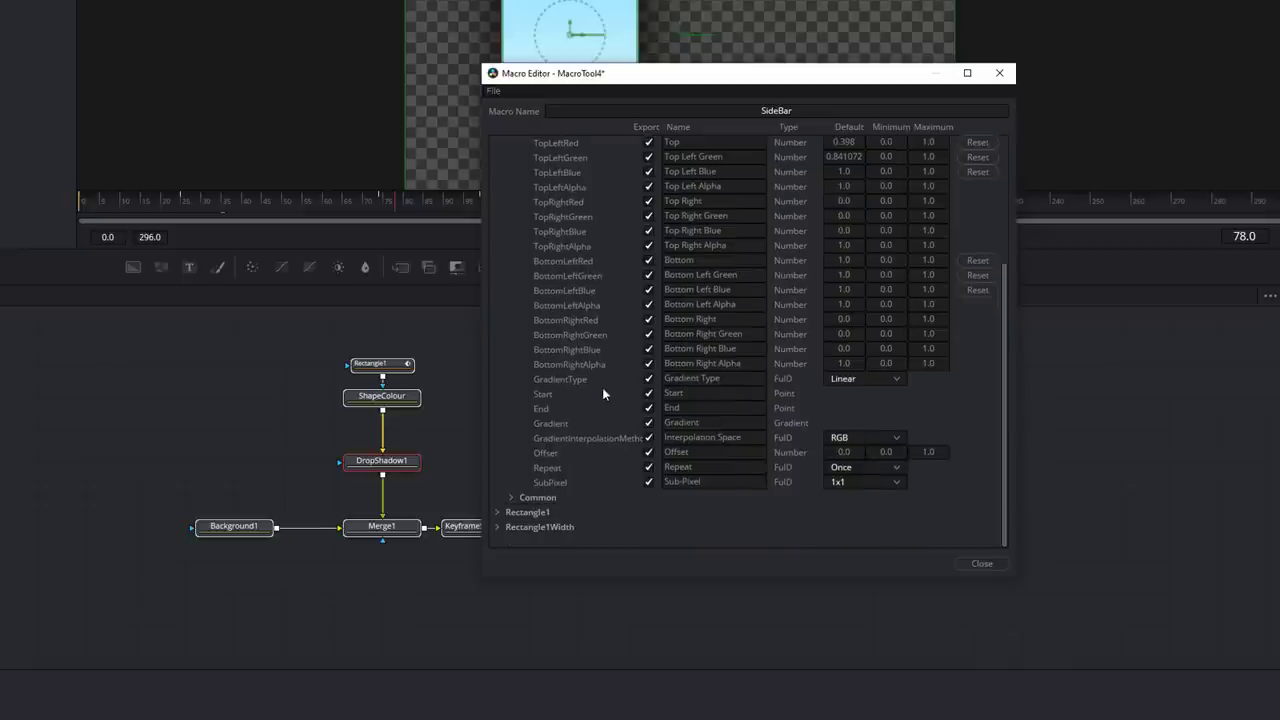
pyautogui.scroll(5, 602, 387)
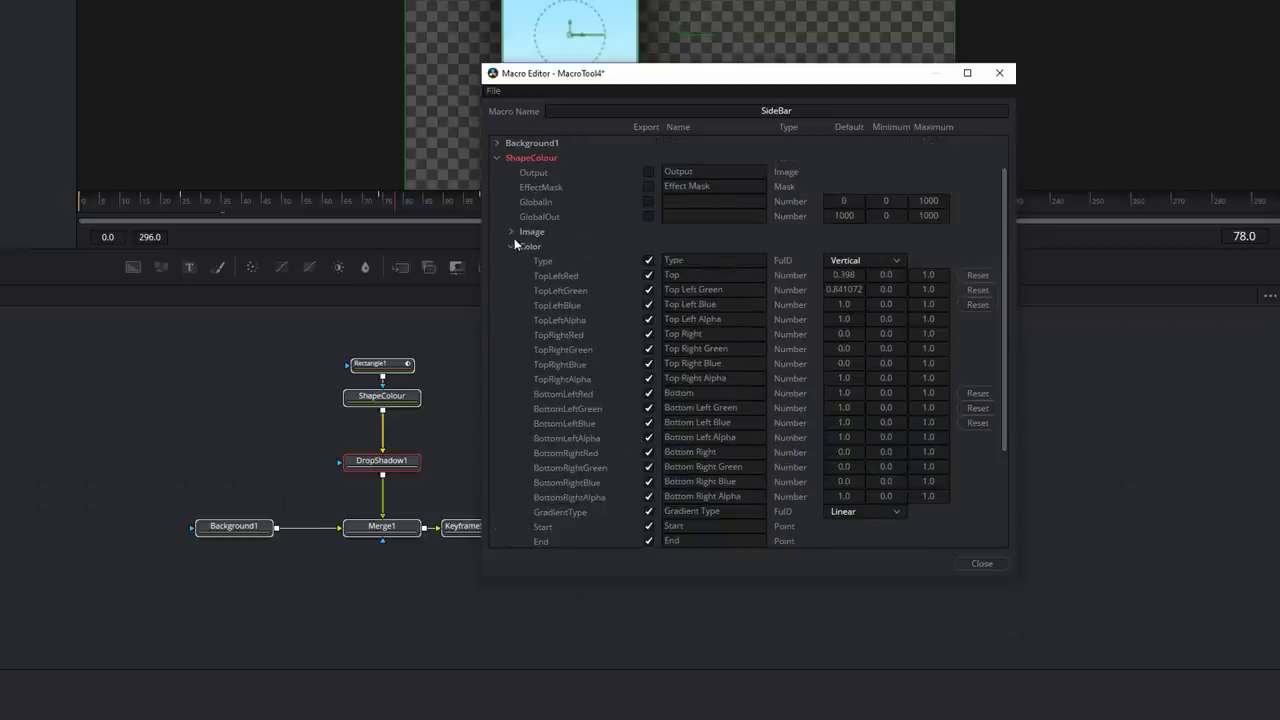
pyautogui.scroll(-3, 514, 238)
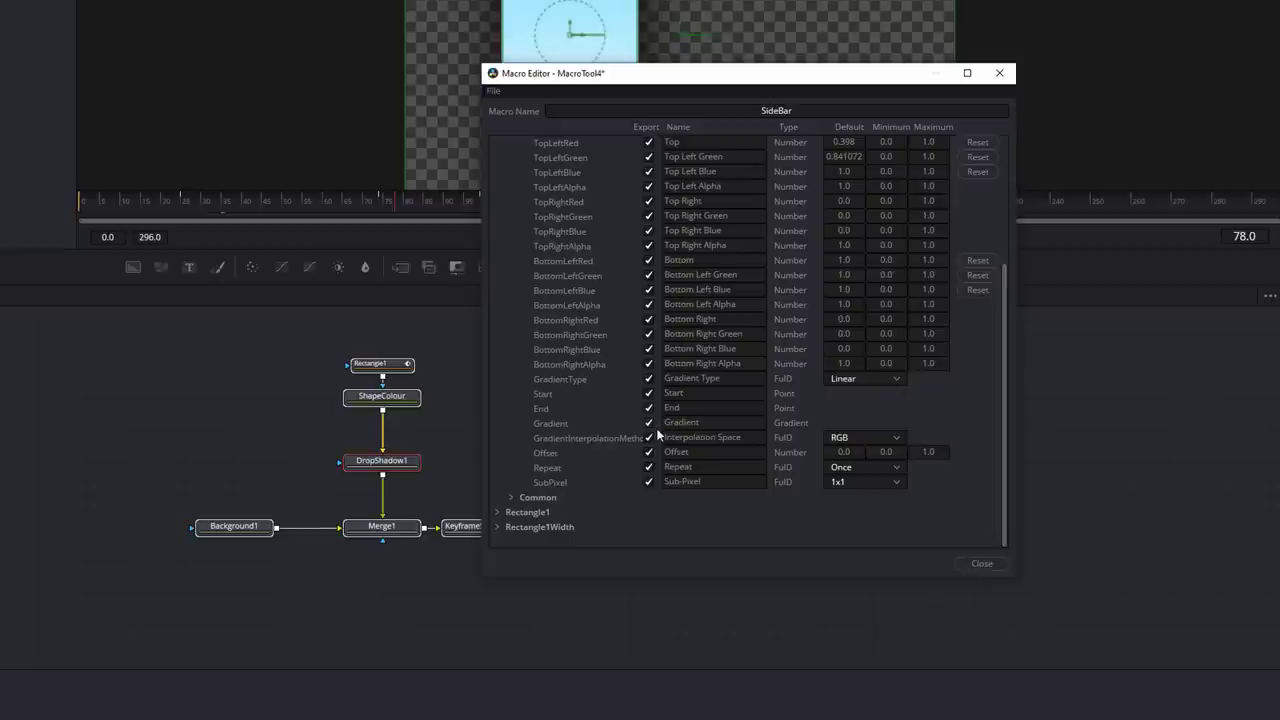
pyautogui.scroll(4, 757, 342)
# Step: Save the macro as SideBar.setting in the Templates\Edit\Generators folder, close the Macro Editor and quit the program
pyautogui.click(490, 90)
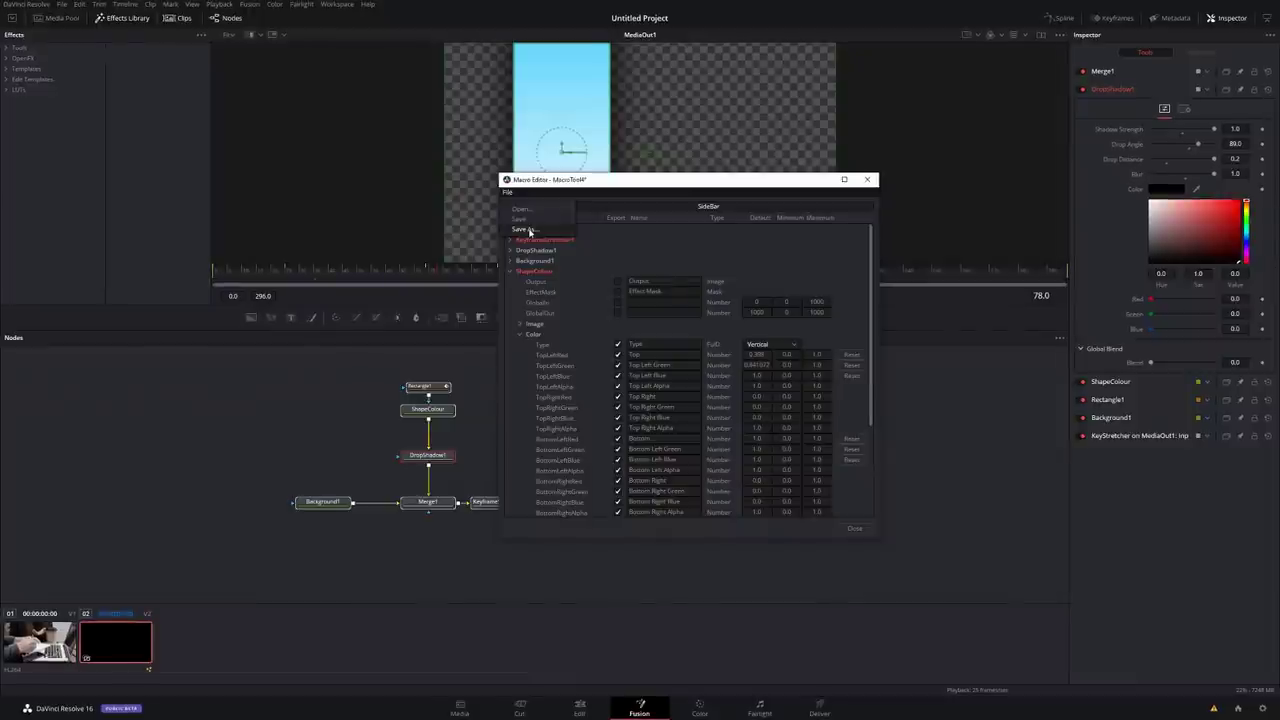
pyautogui.click(522, 197)
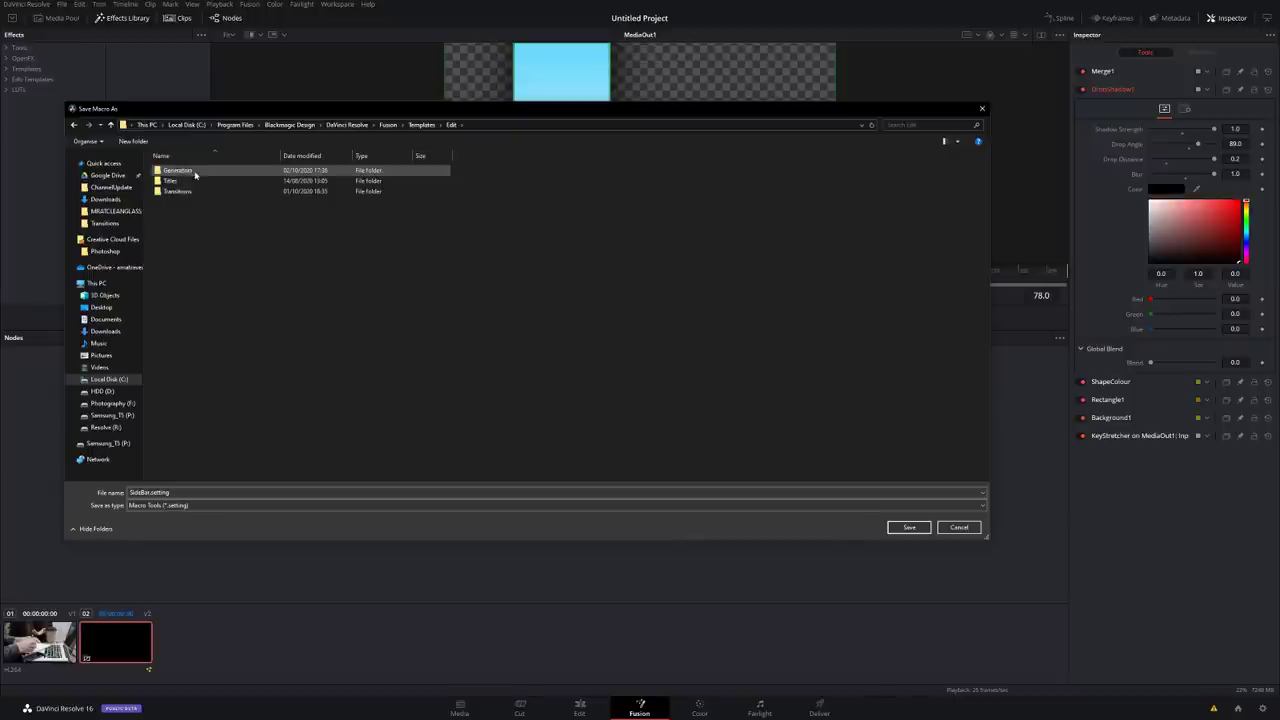
pyautogui.doubleClick(172, 171)
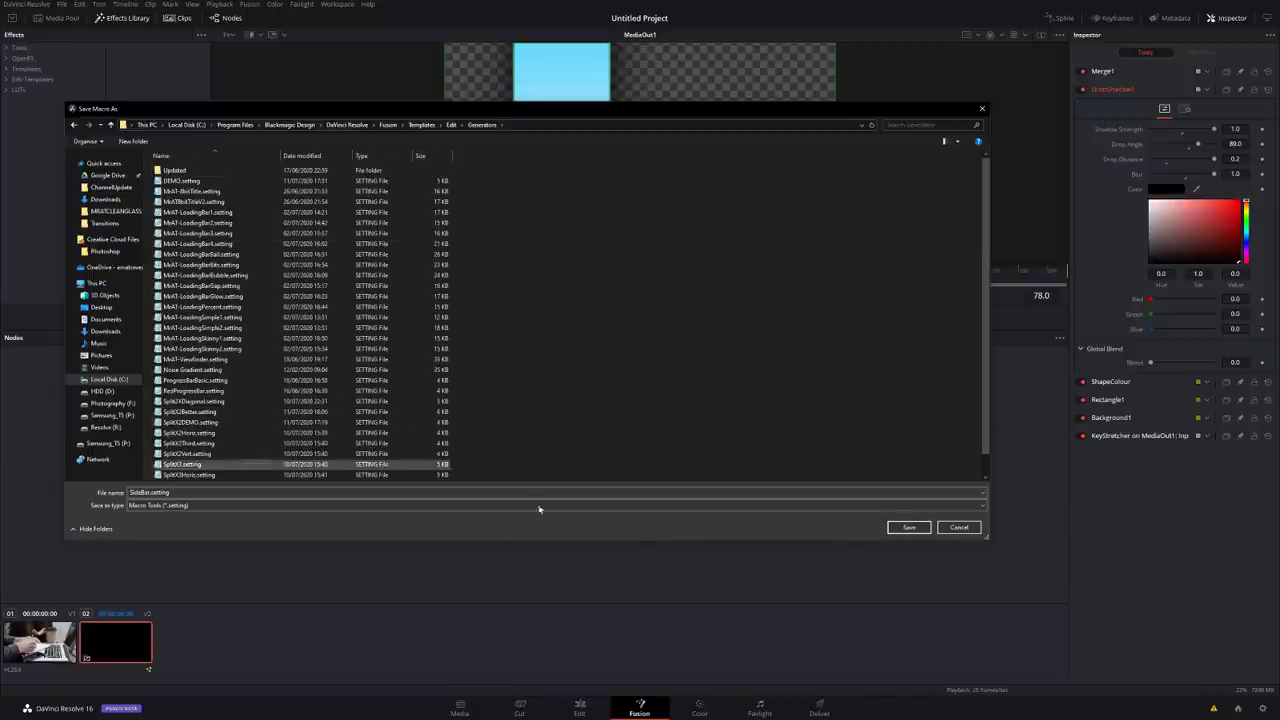
pyautogui.click(918, 530)
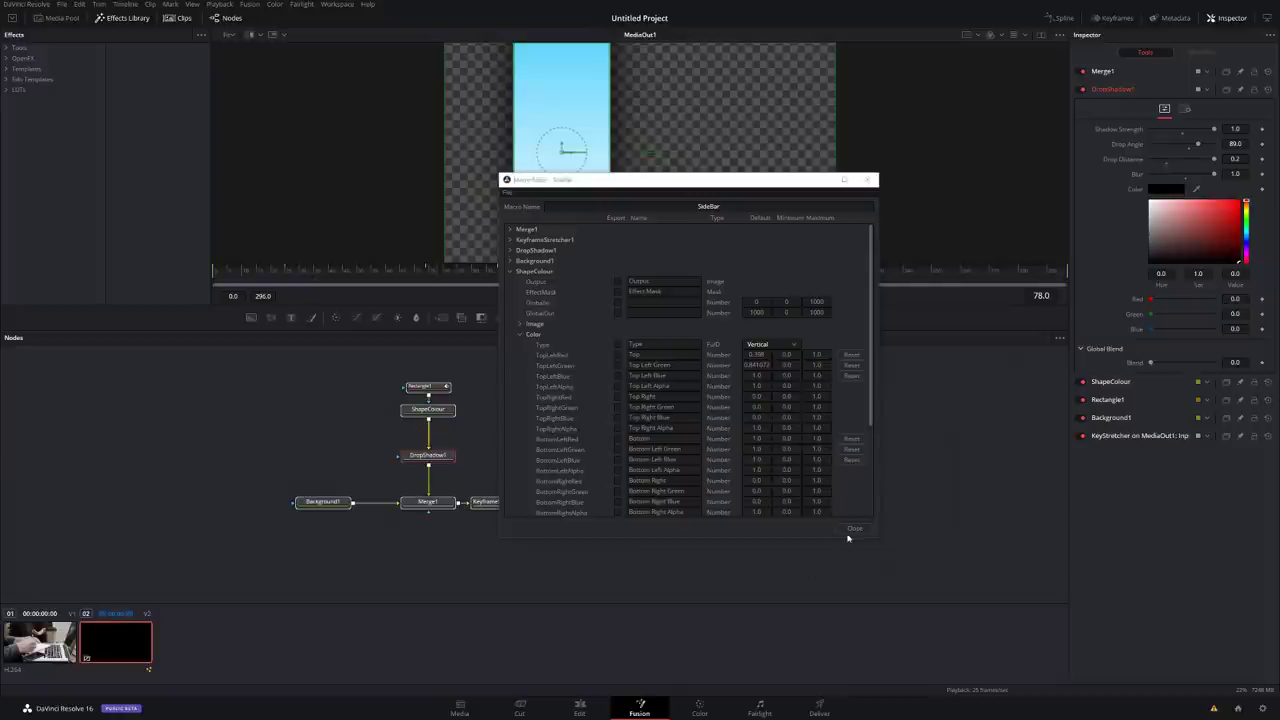
pyautogui.click(854, 529)
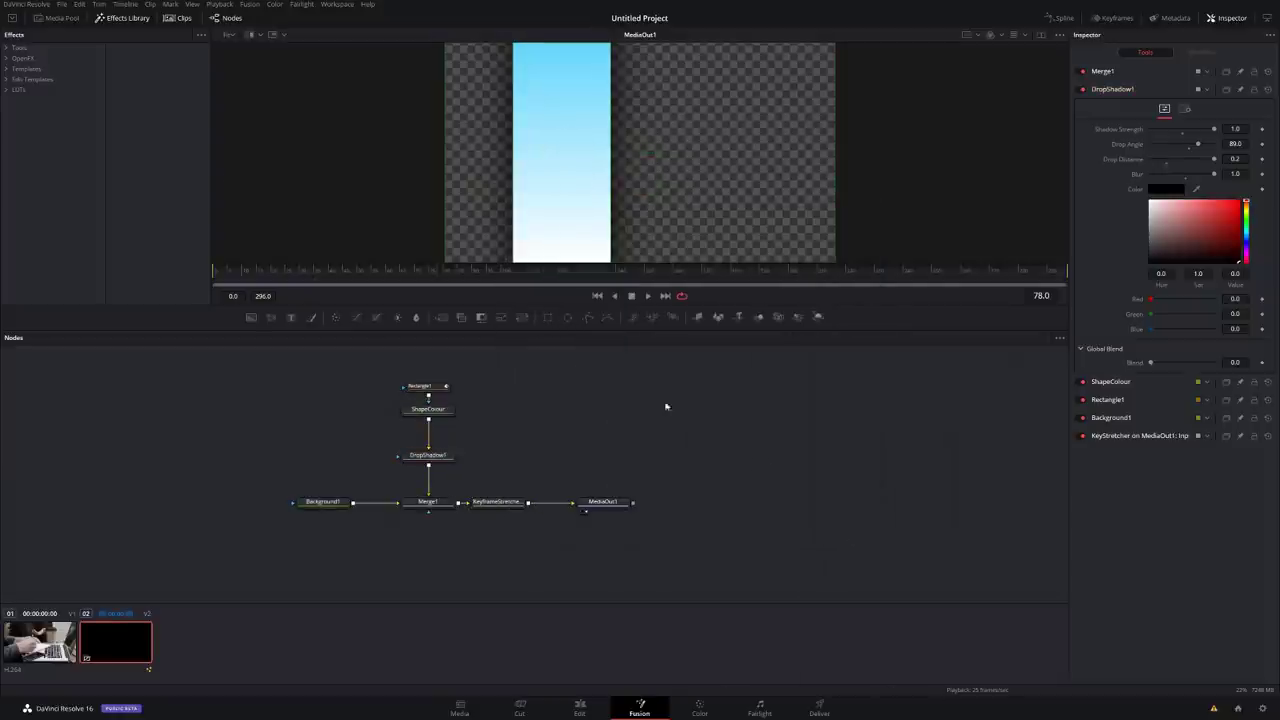
pyautogui.click(27, 5)
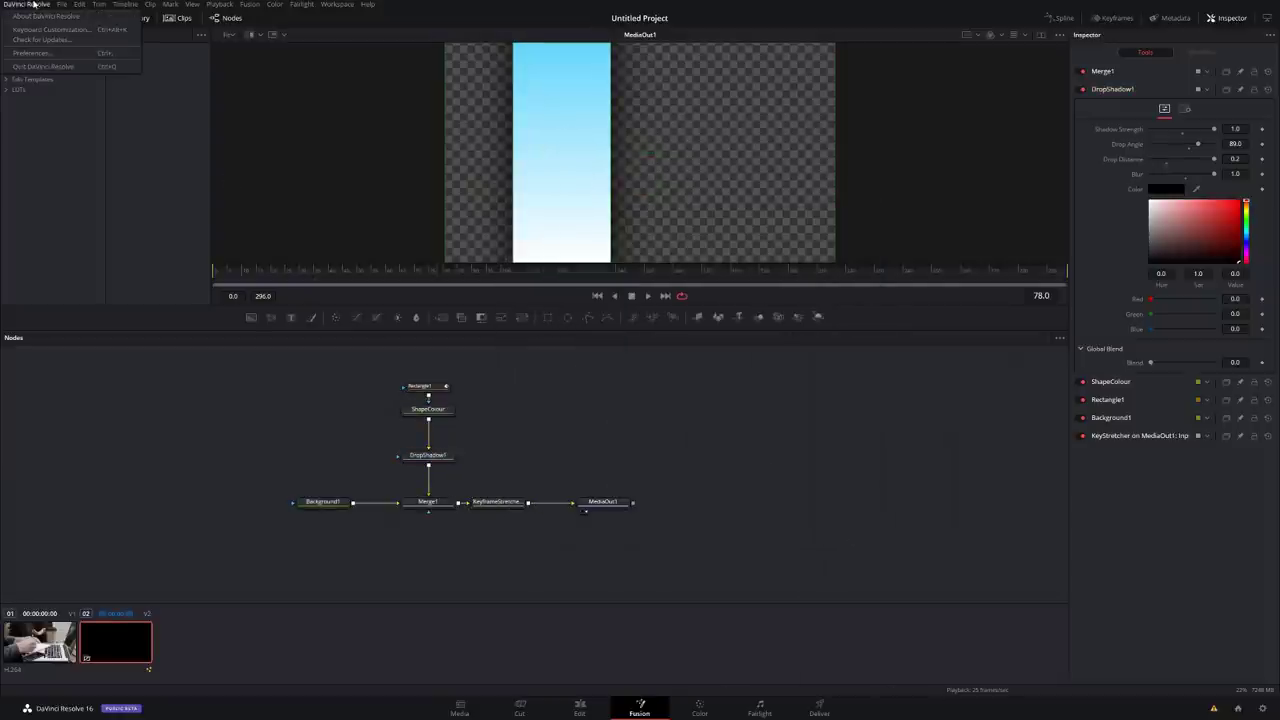
pyautogui.click(50, 69)
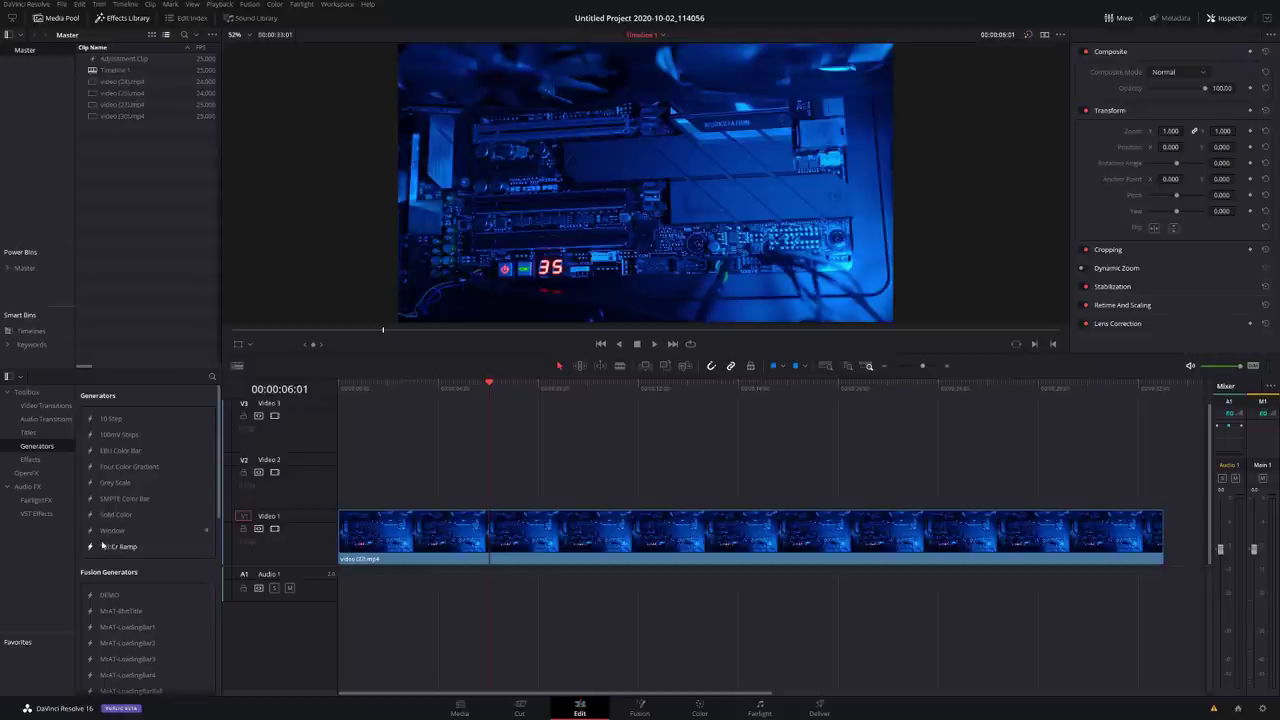
# Step: Place the SideBar Fusion generator on Video 2 from about 2.4 seconds and play its opening animation over the footage
pyautogui.scroll(-1, 133, 546)
pyautogui.scroll(-6, 140, 555)
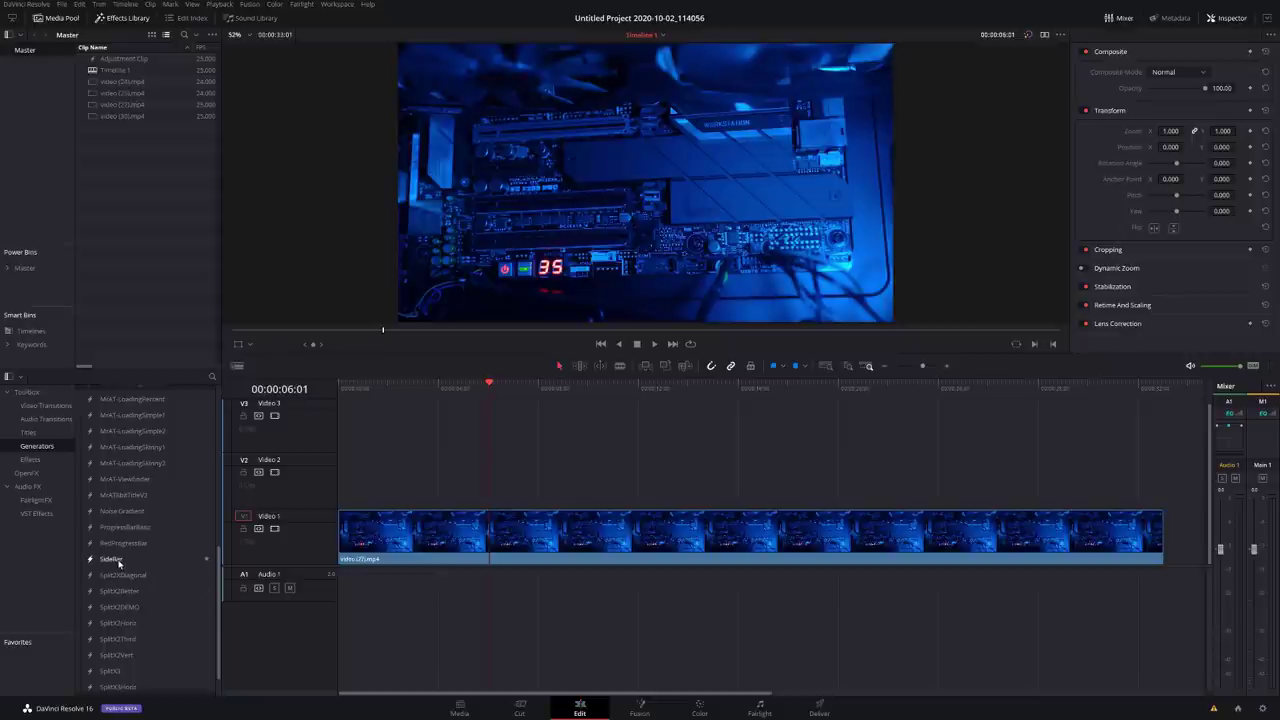
pyautogui.moveTo(106, 564); pyautogui.dragTo(398, 490)
pyautogui.moveTo(481, 393); pyautogui.dragTo(377, 390)
pyautogui.press('space')
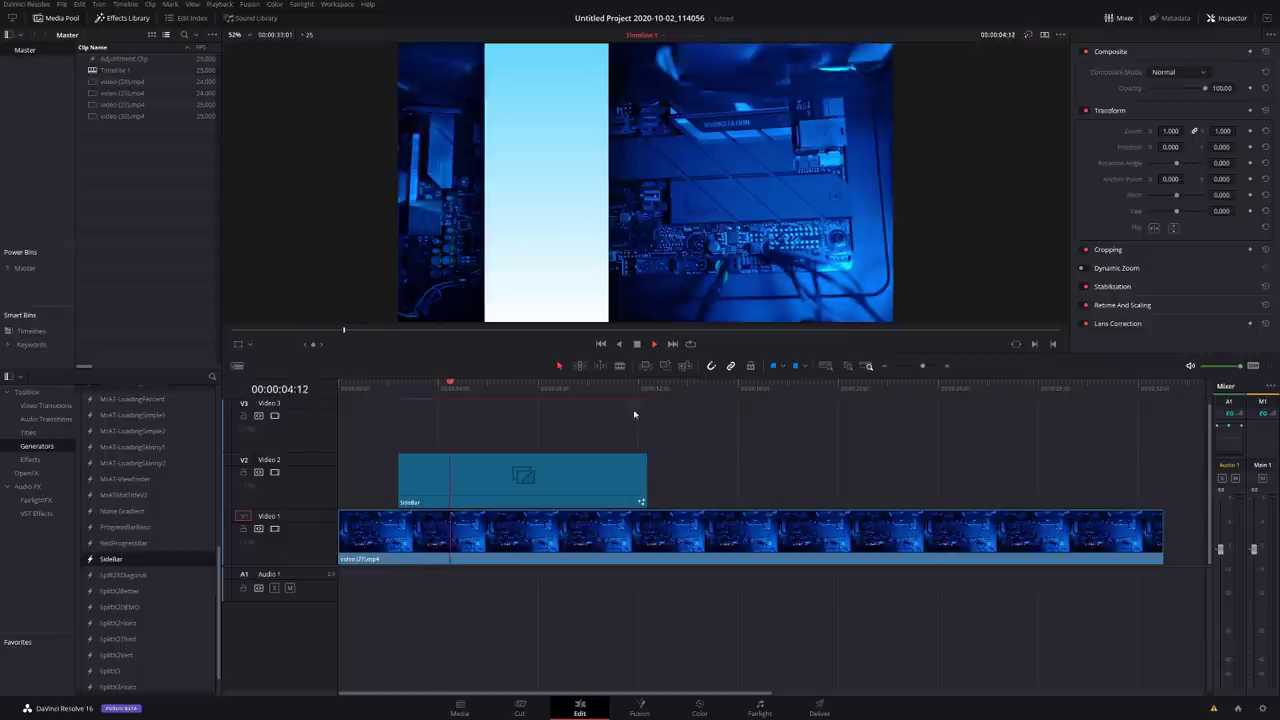
# Step: Preview SideBar's closing animation and extend the clip's end to about 17 seconds on the timeline
pyautogui.click(607, 390)
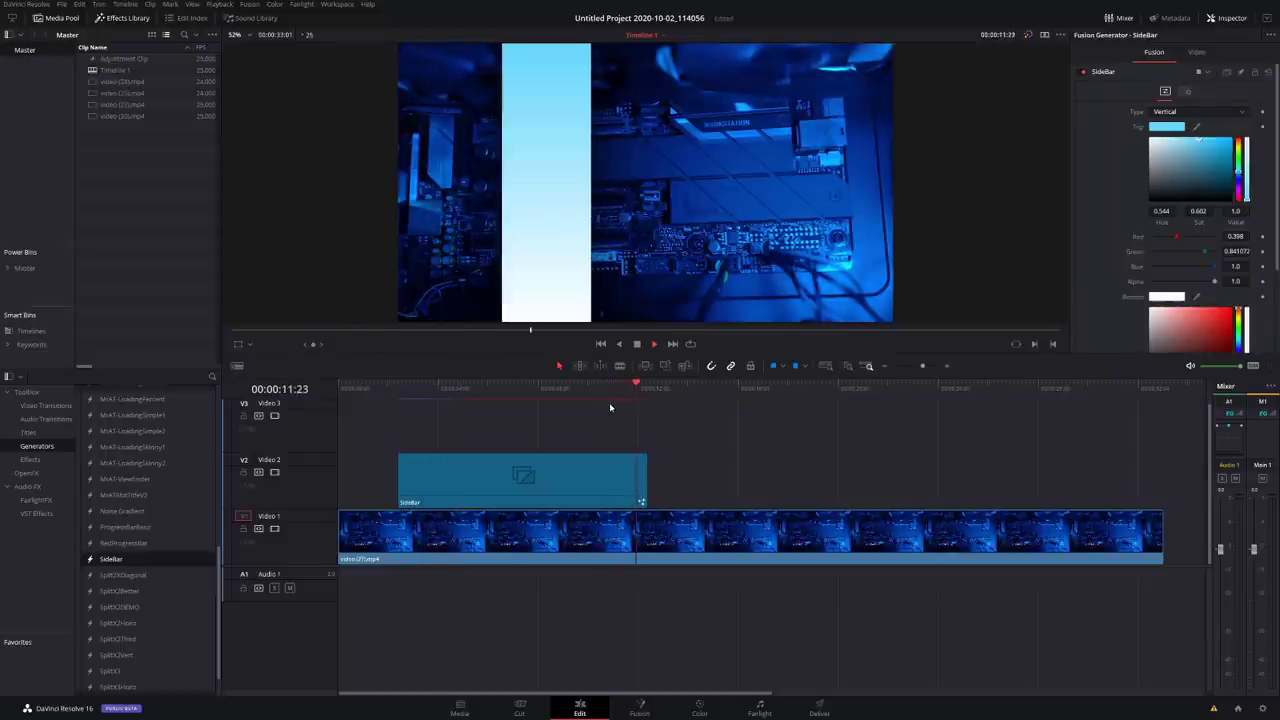
pyautogui.moveTo(644, 480); pyautogui.dragTo(757, 473)
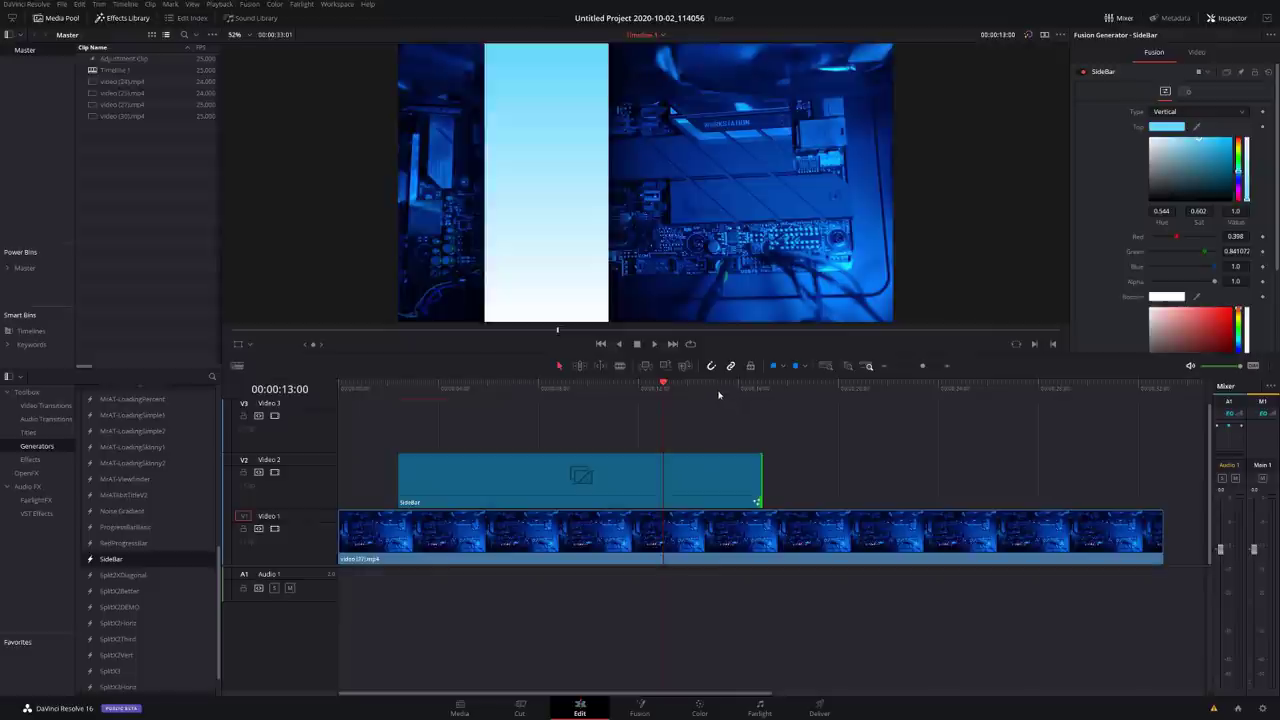
pyautogui.moveTo(717, 391); pyautogui.dragTo(514, 390)
# Step: Recolour the SideBar gradient with a near-black blue top (hue 0.544, saturation 0.898, value 0.118) and a pure red bottom, and play it
pyautogui.click(539, 485)
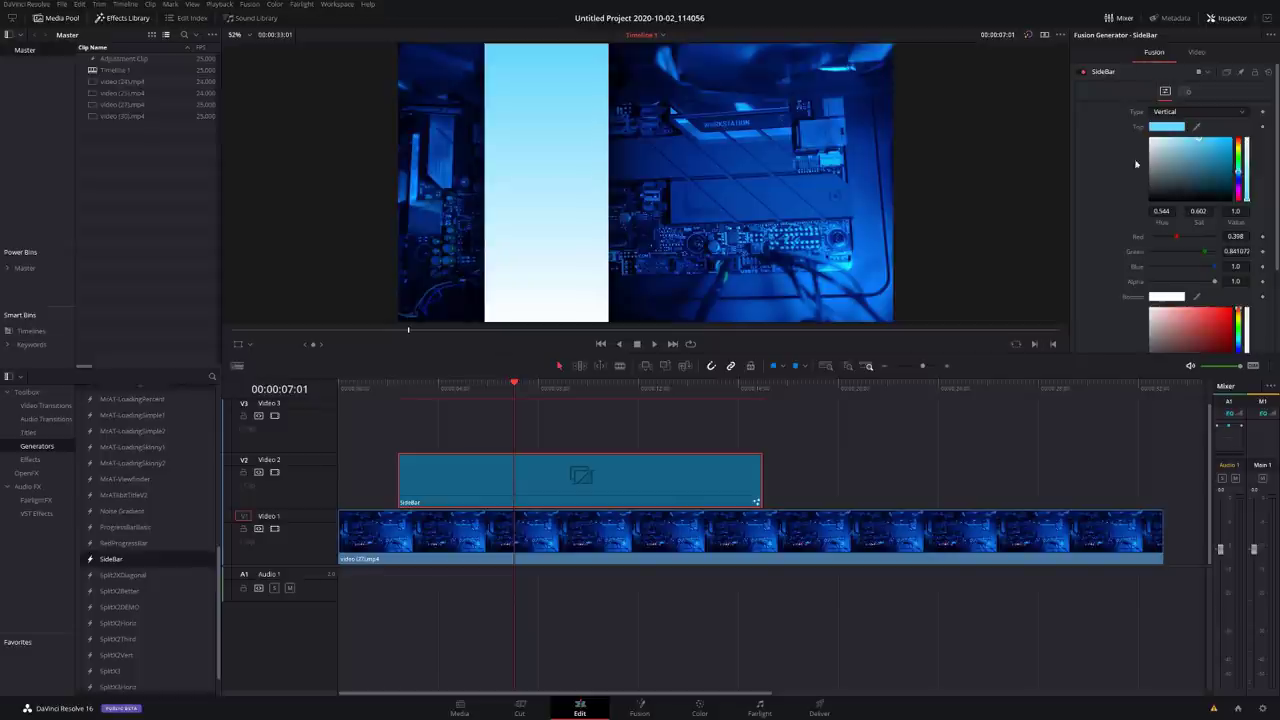
pyautogui.scroll(-2, 1149, 248)
pyautogui.scroll(2, 1153, 245)
pyautogui.moveTo(1203, 195); pyautogui.dragTo(1223, 193)
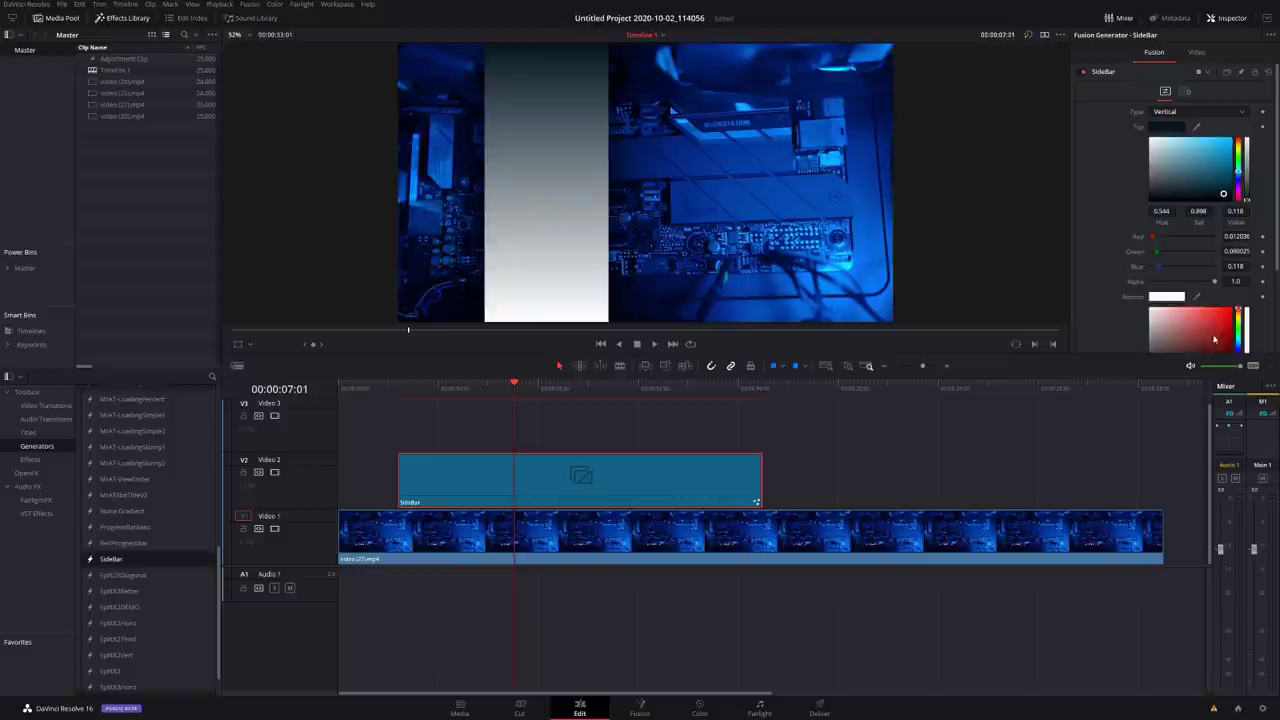
pyautogui.moveTo(1214, 340); pyautogui.dragTo(1245, 300)
pyautogui.press('/')
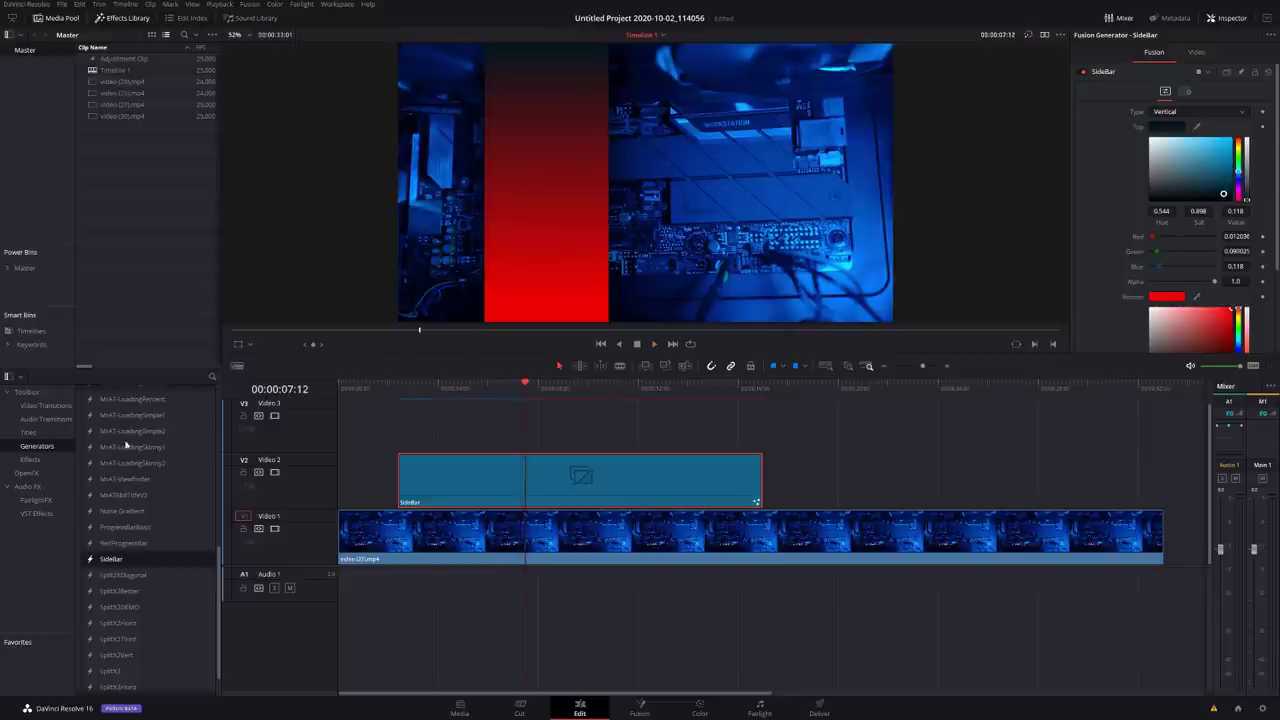
# Step: Add a basic Text title on Video 3 above the SideBar clip, starting at about 4 seconds, and select it
pyautogui.click(28, 432)
pyautogui.scroll(5, 125, 518)
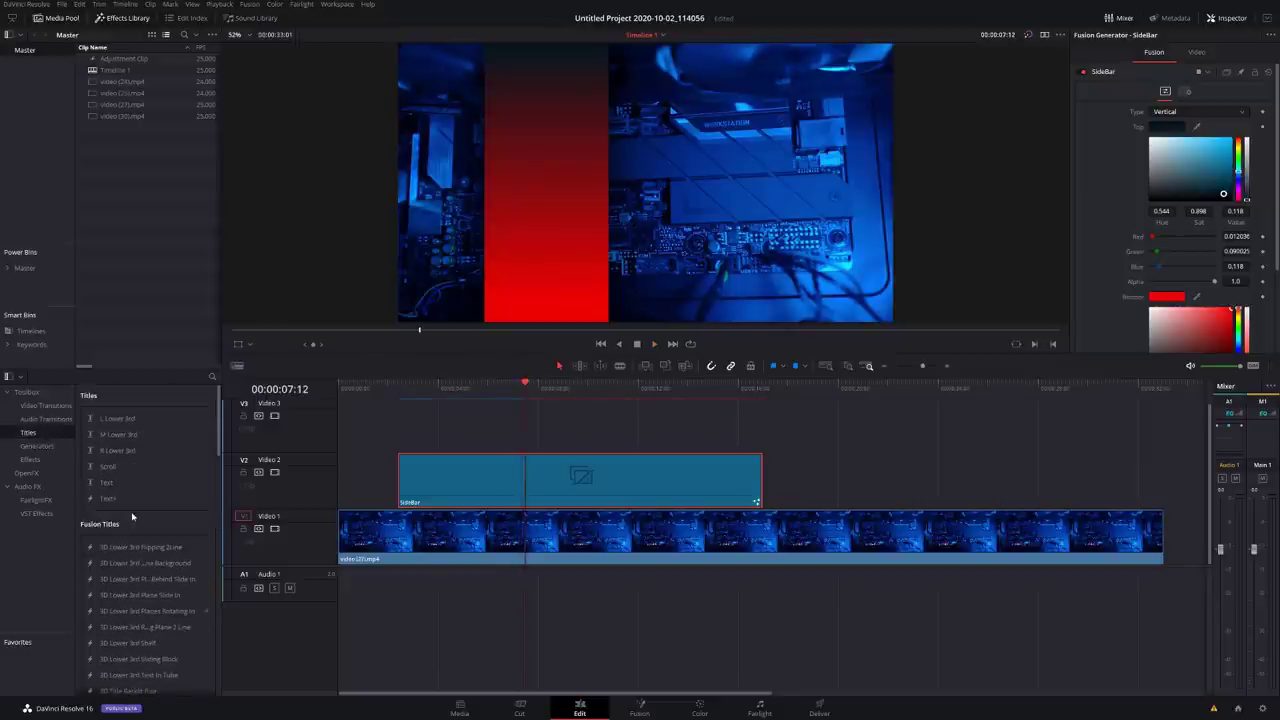
pyautogui.moveTo(310, 453); pyautogui.dragTo(440, 443)
pyautogui.click(512, 437)
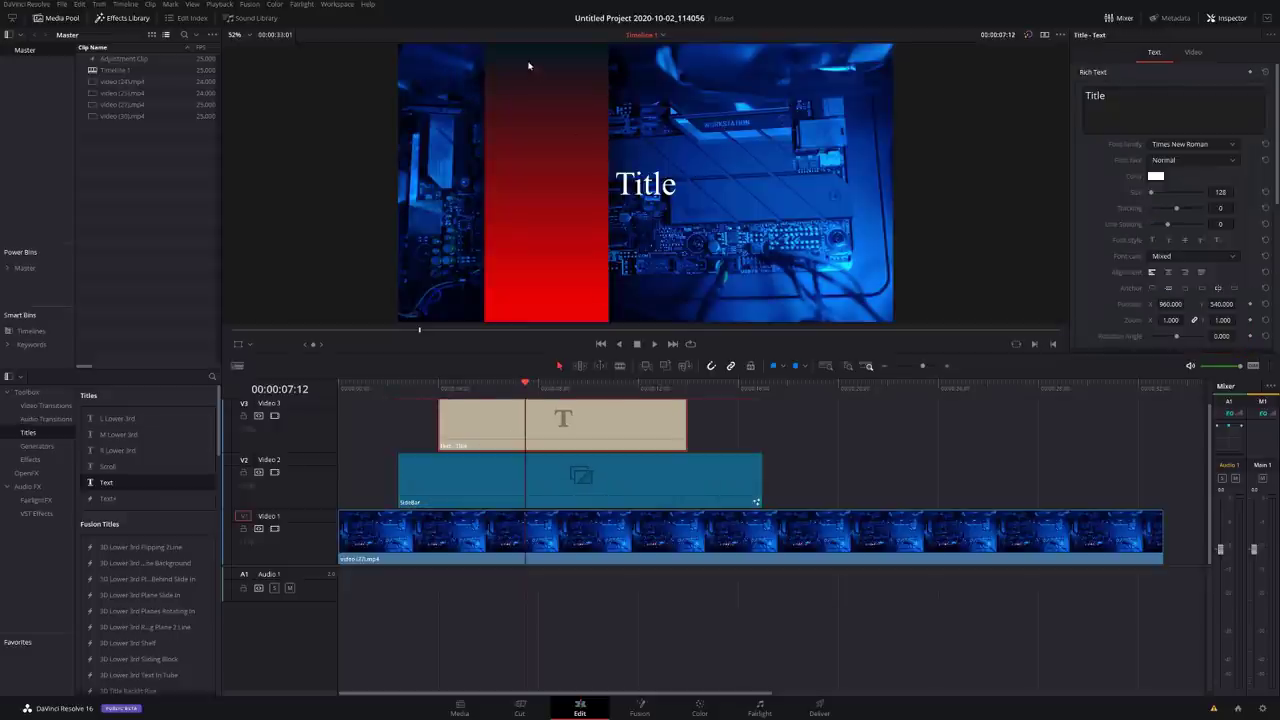